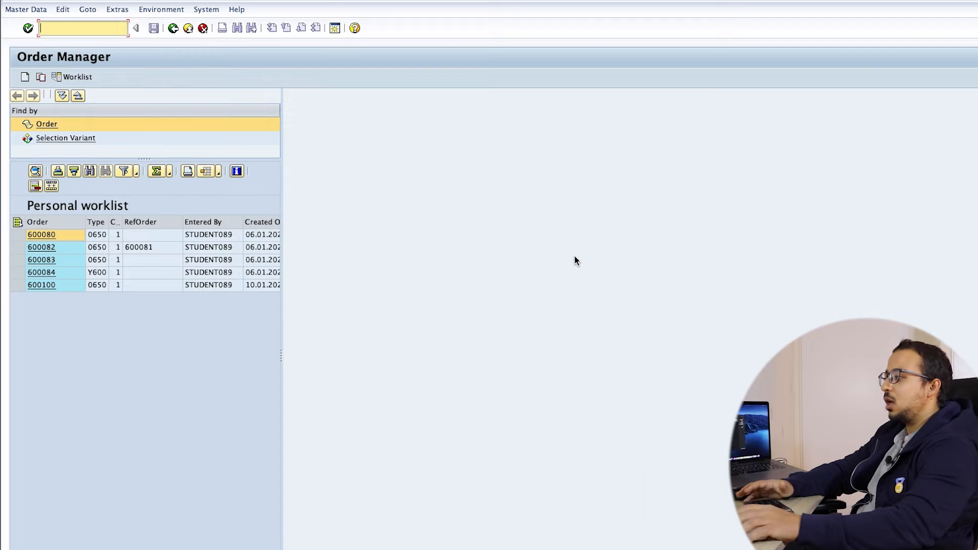
Step: Start creating a new internal order with order type 0650
left_click(26, 77)
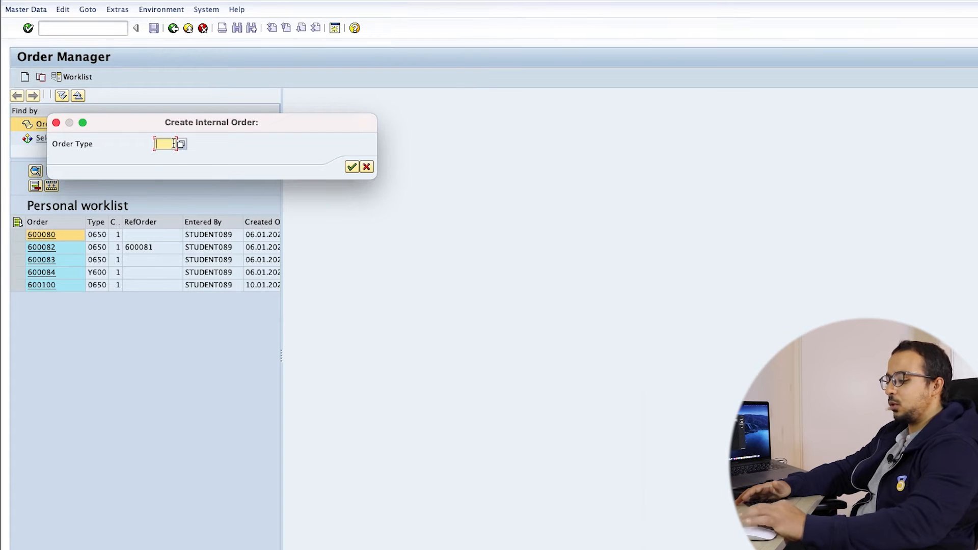
left_click(173, 143)
left_click(164, 177)
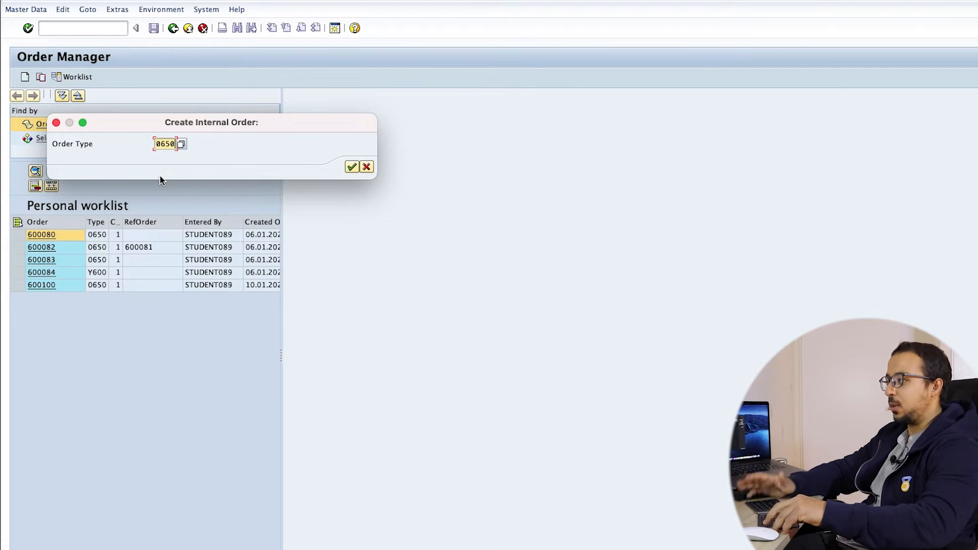
key("Return")
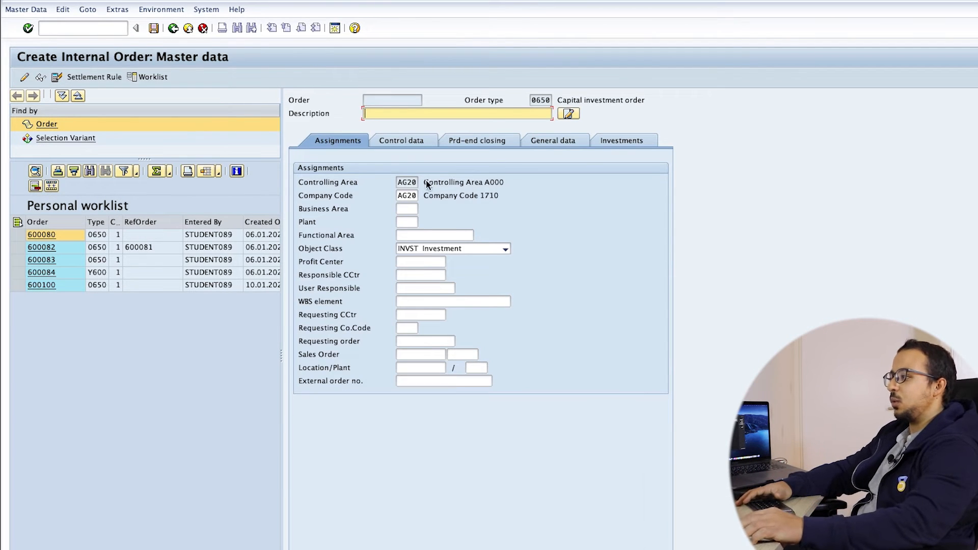
Step: Assign profit center 1000 to the new internal order
left_click(418, 262)
type("1000")
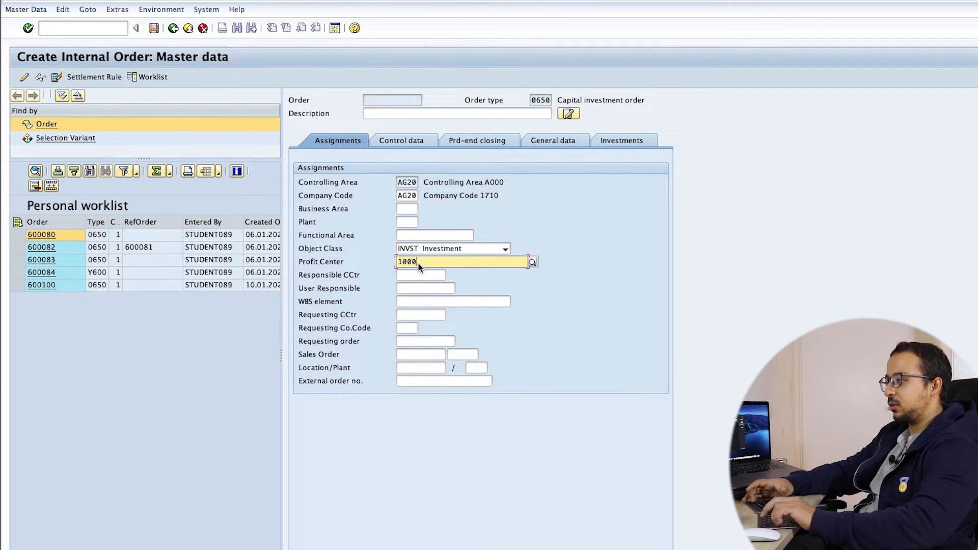
key("Return")
Step: Look up the available investment profiles and assign AG0003, AG without AuC line item settlement, to the order
left_click(626, 143)
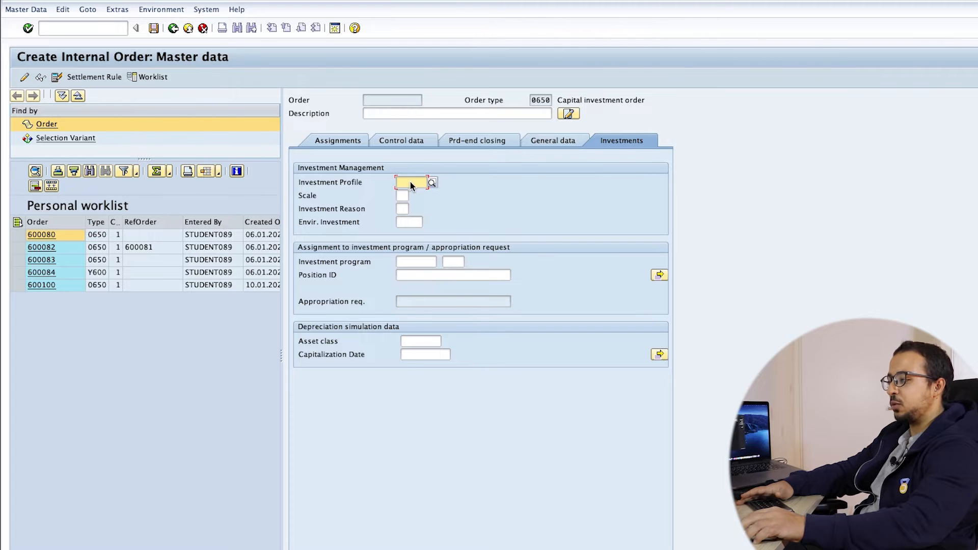
left_click(432, 182)
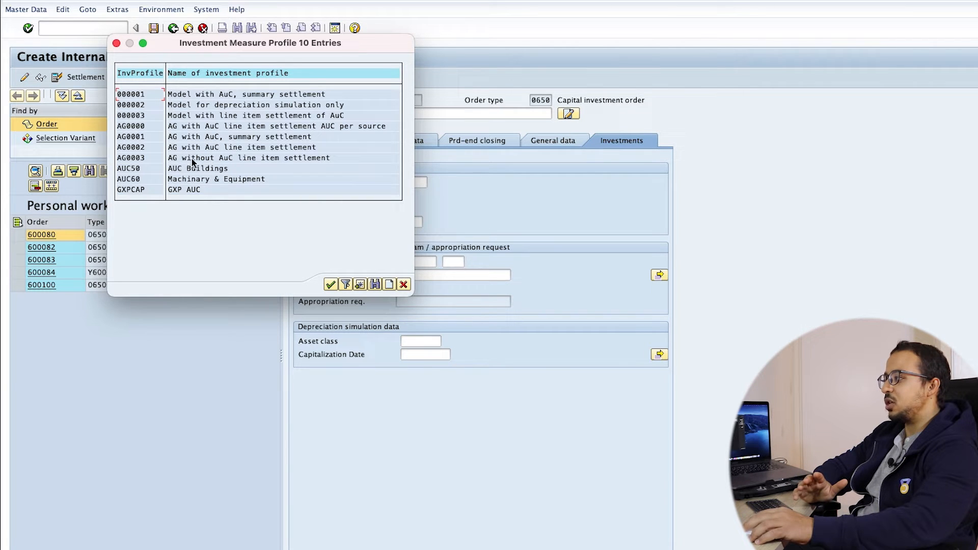
left_click(248, 159)
double_click(247, 159)
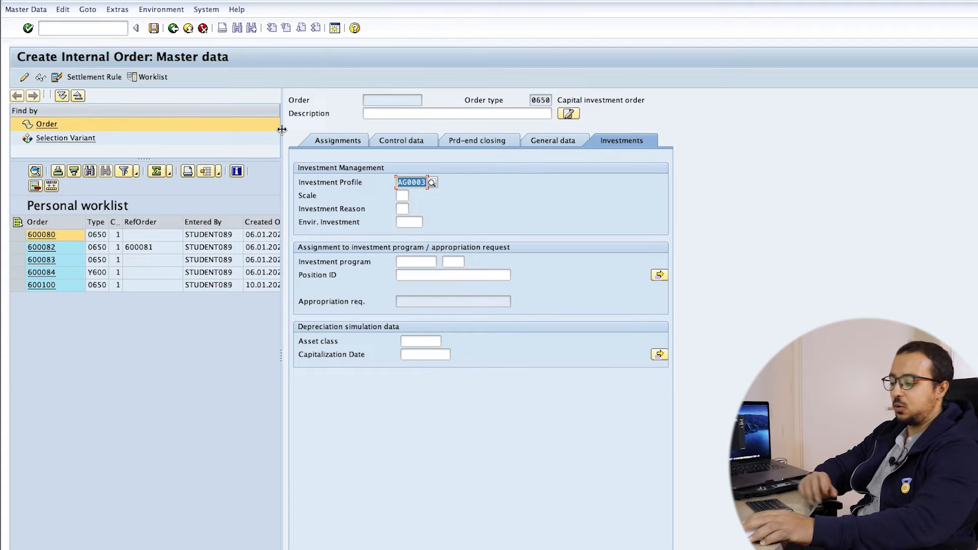
Step: Release the internal order in its control data and check its system status
left_click(390, 144)
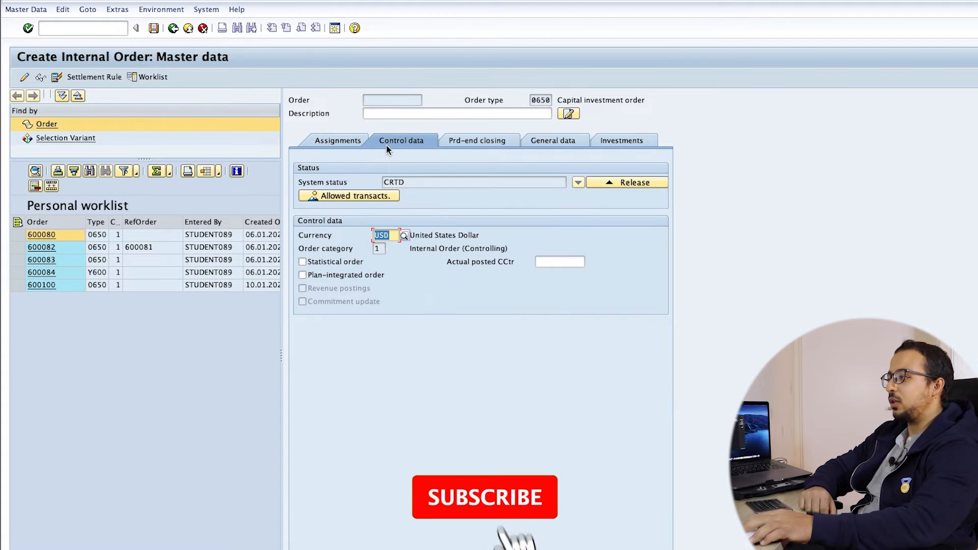
left_click(630, 182)
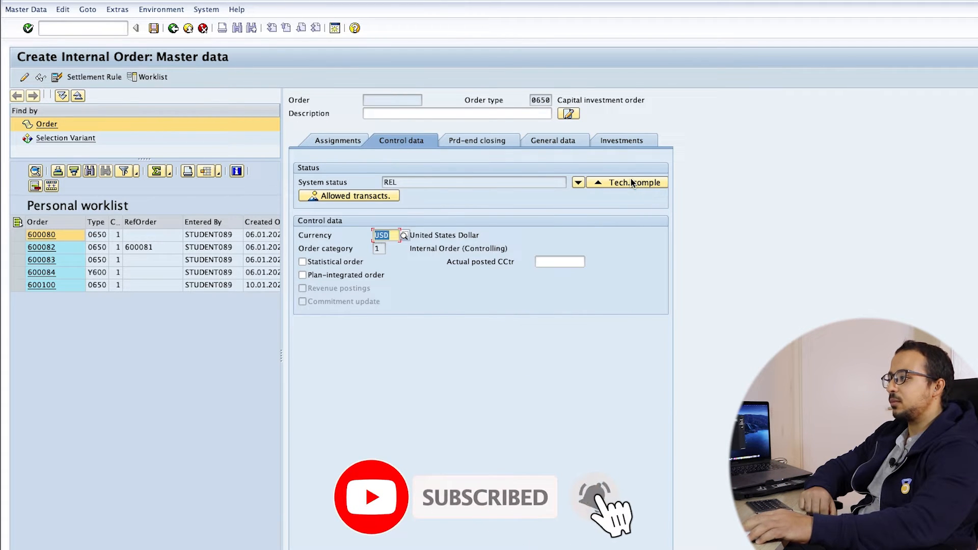
double_click(387, 182)
left_click_drag(386, 180, 384, 180)
left_click(407, 183)
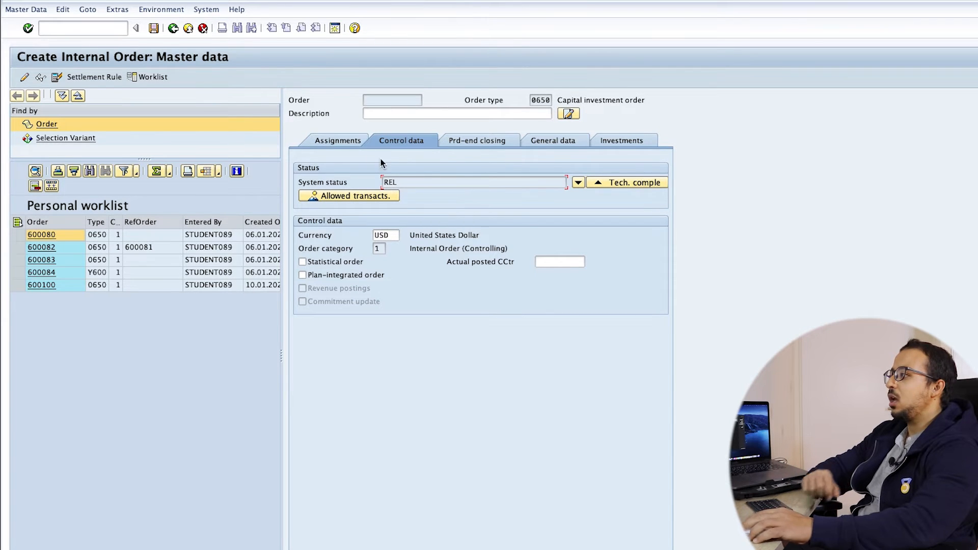
Step: Try to display the order's asset under construction, and enter the order description Common AUC
left_click(107, 11)
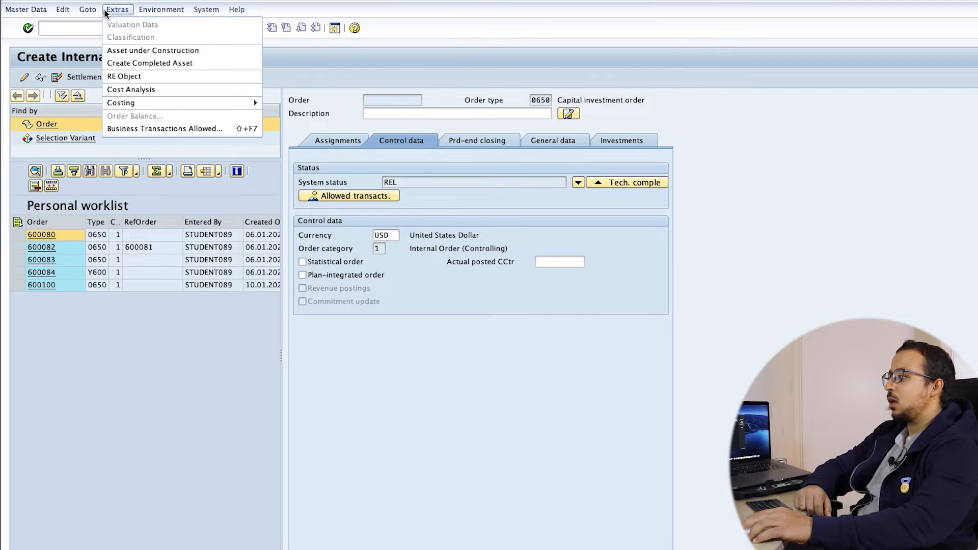
left_click(140, 51)
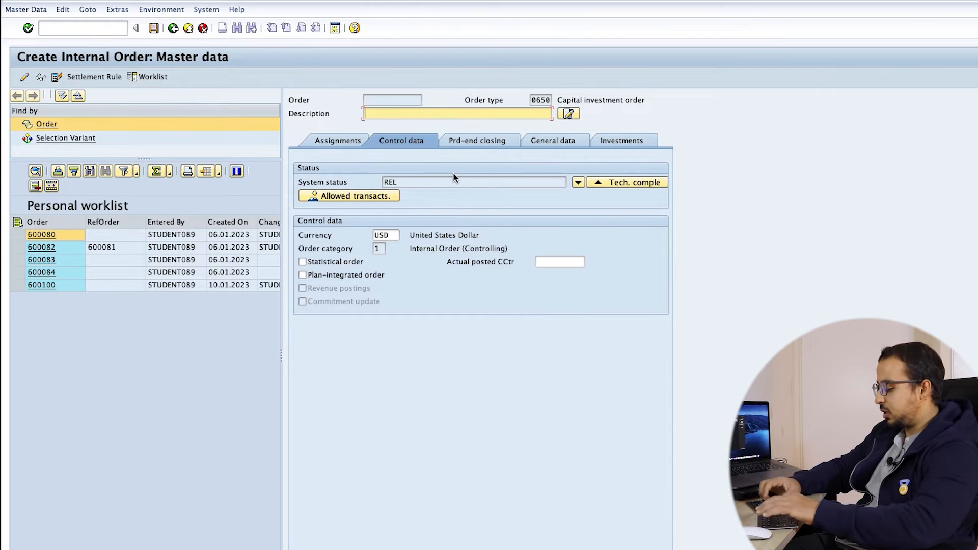
type("C")
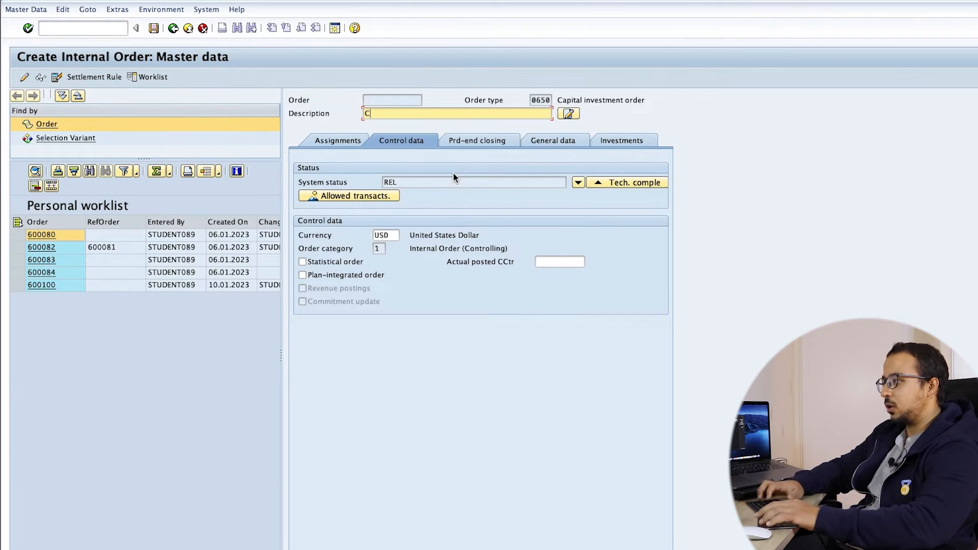
type("ommon AUC")
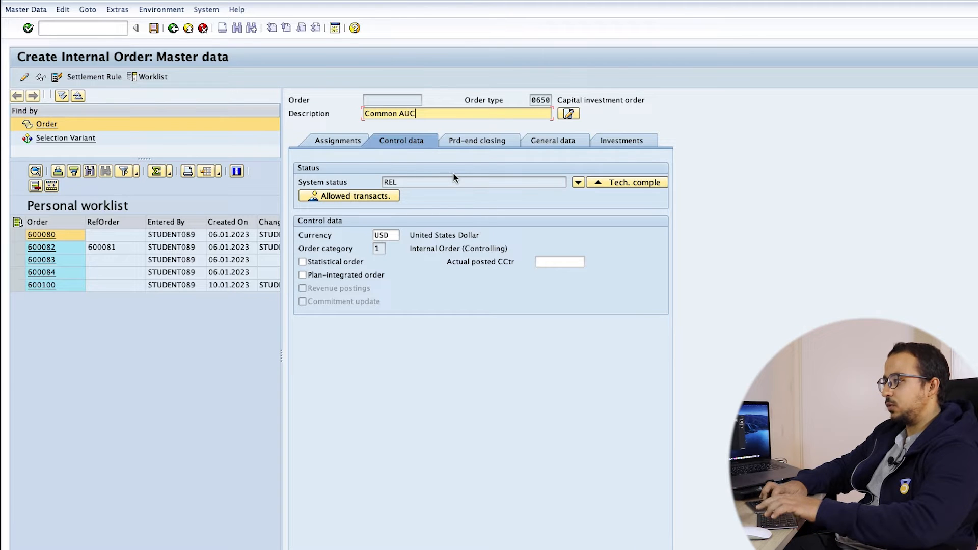
key("Return")
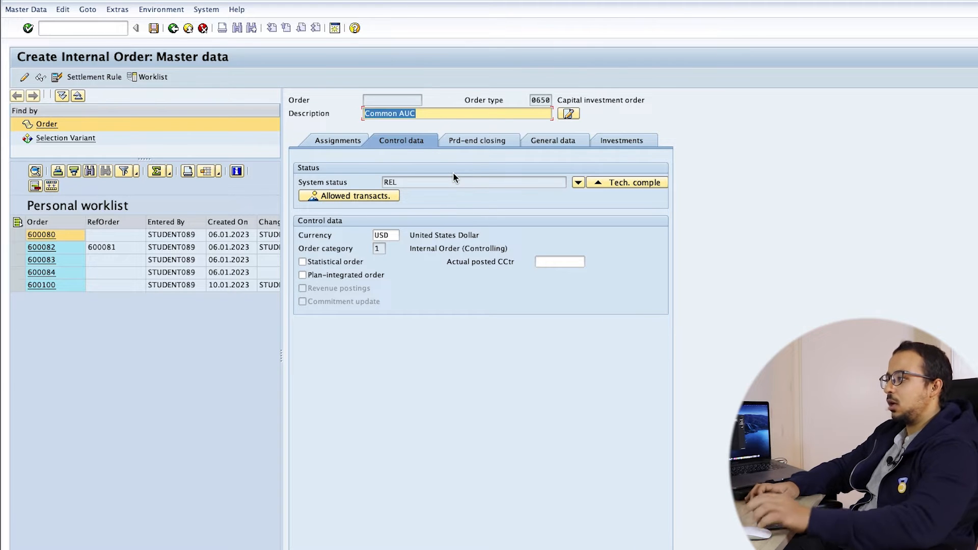
Step: Open the order's settlement rule, and start asset creation transaction AS01 in a separate session
left_click(94, 76)
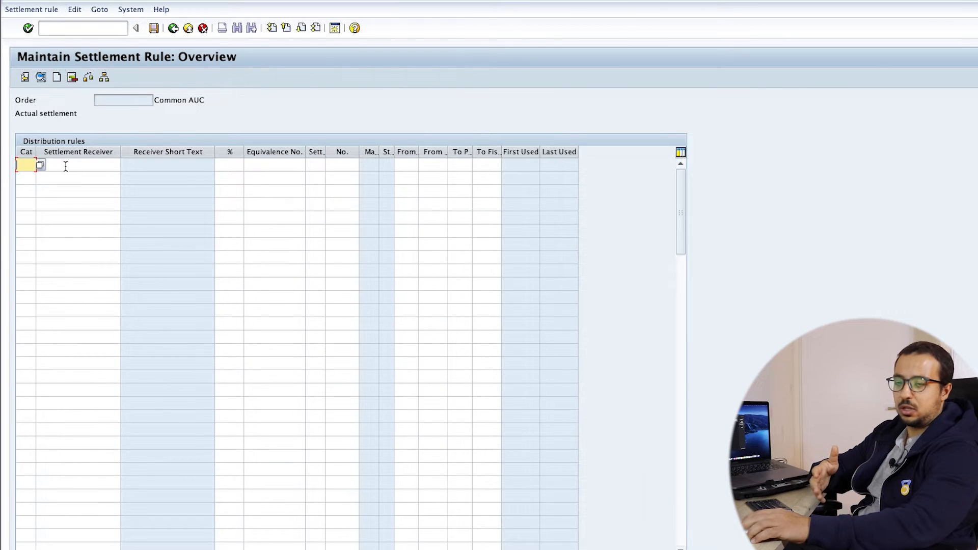
left_click(99, 29)
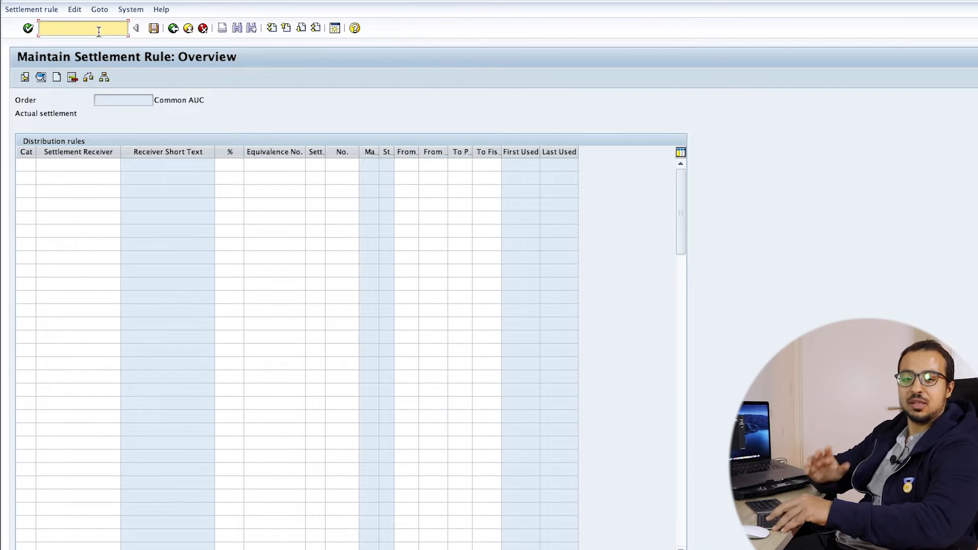
type("/")
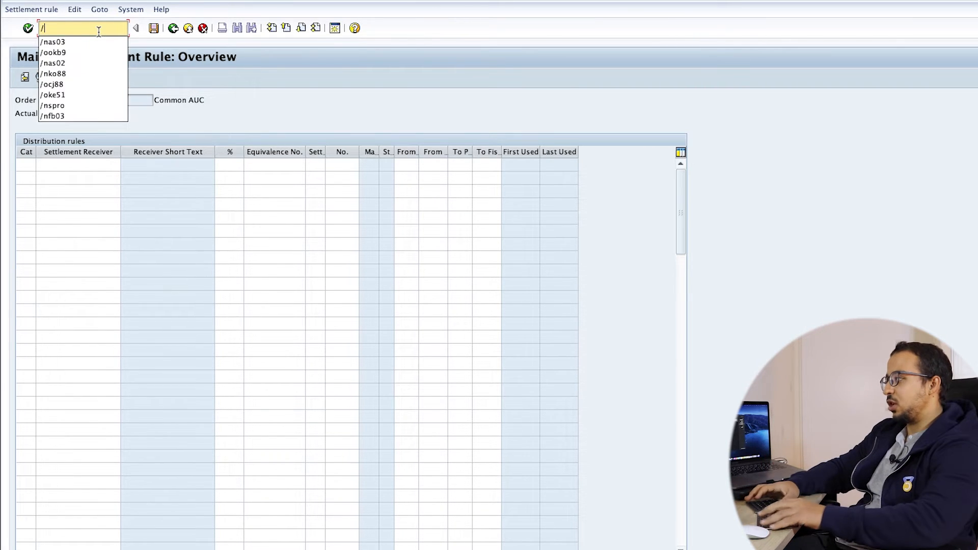
type("oas01")
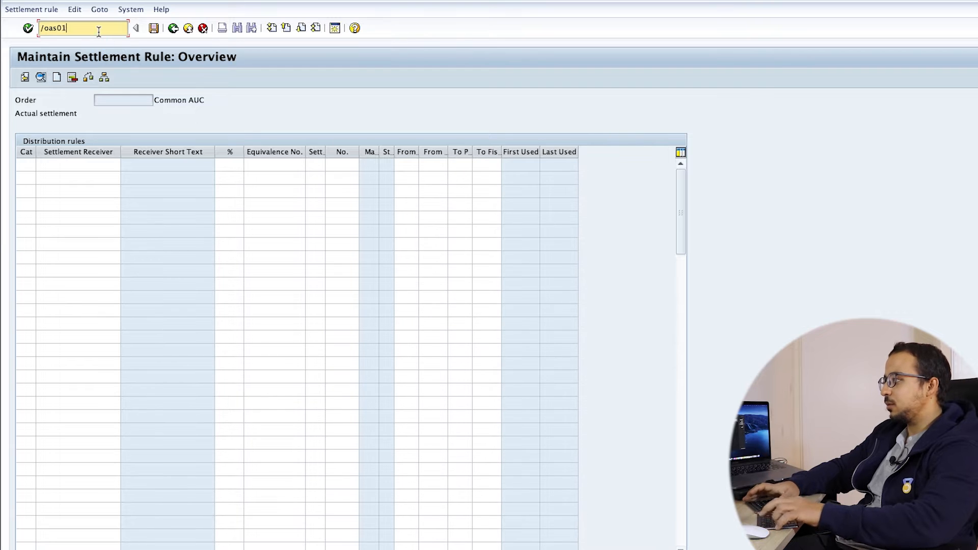
key("Return")
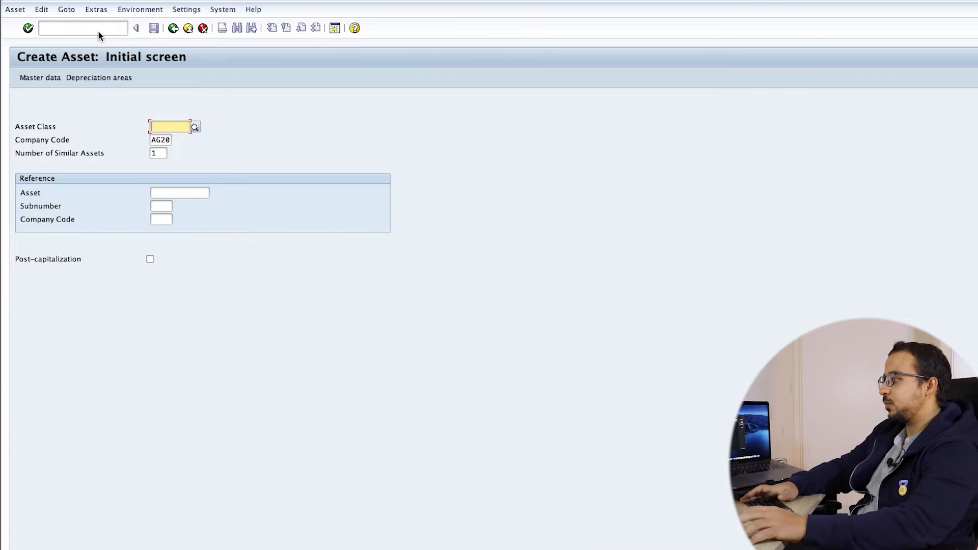
Step: Choose asset class 4000, Assets under Construction, for company code AG20 and continue to the asset master data
left_click(196, 128)
key("Return")
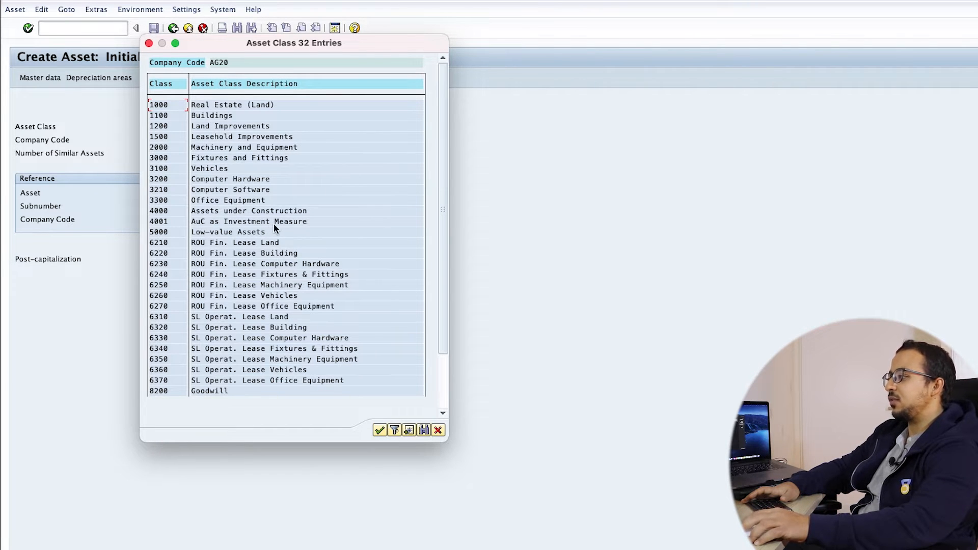
double_click(171, 211)
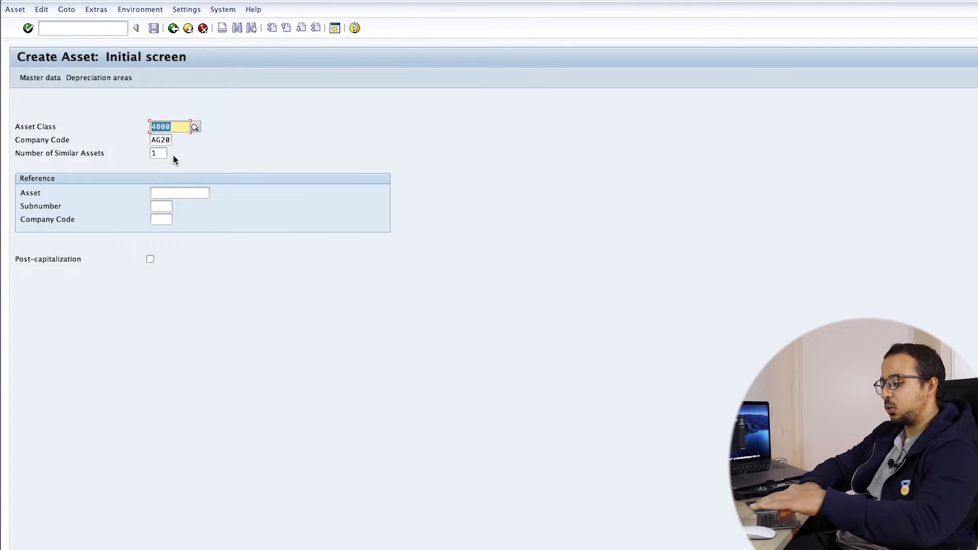
key("Return")
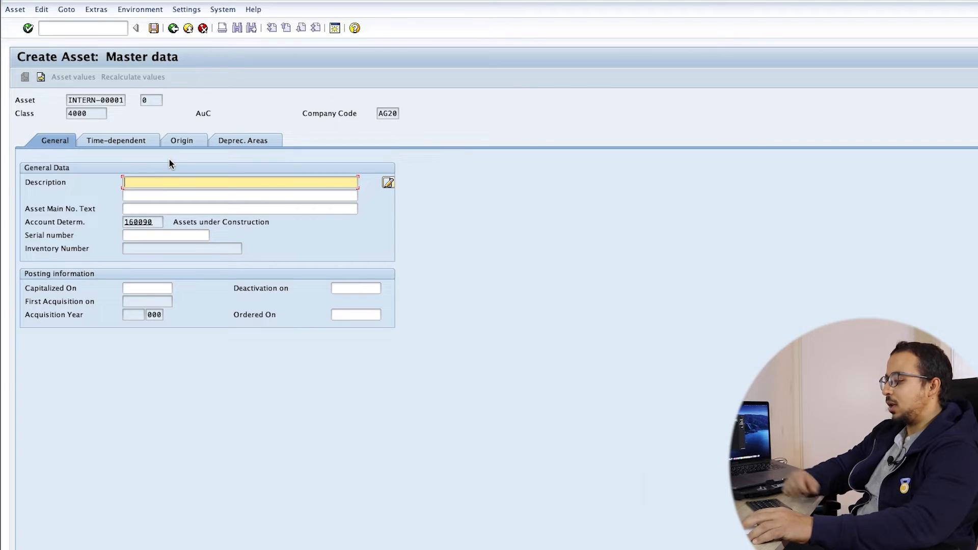
Step: Enter Common AUC Testing 2 as the asset description
type("Com")
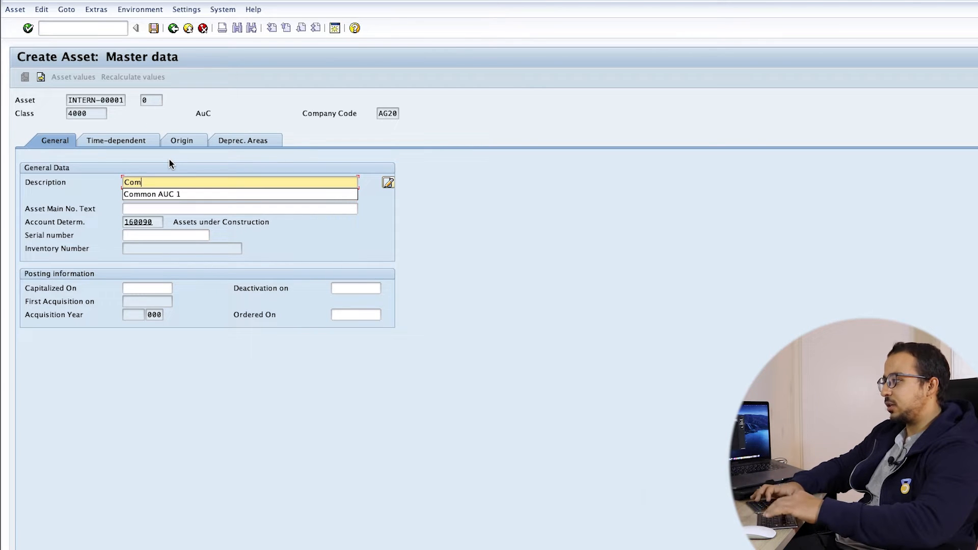
type("mon AUC Testi")
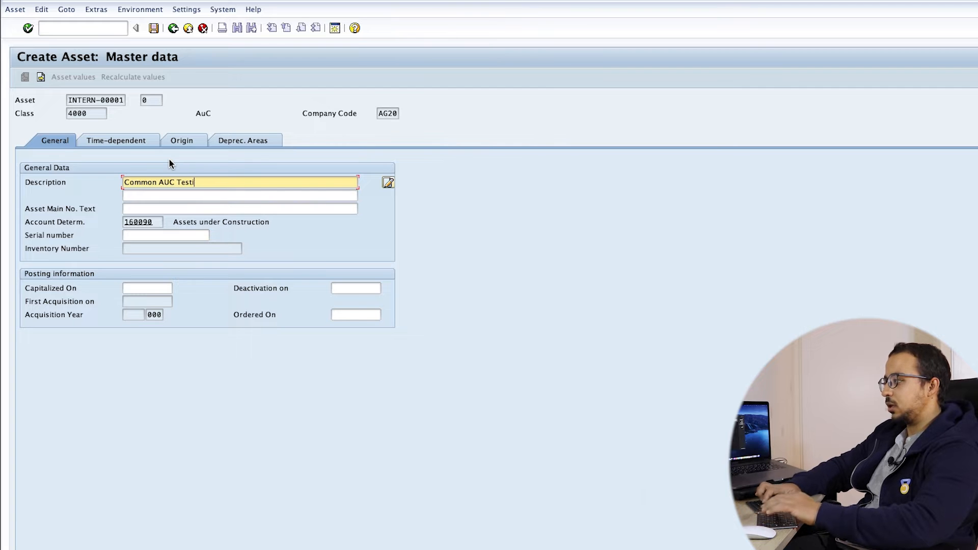
type("ng 2")
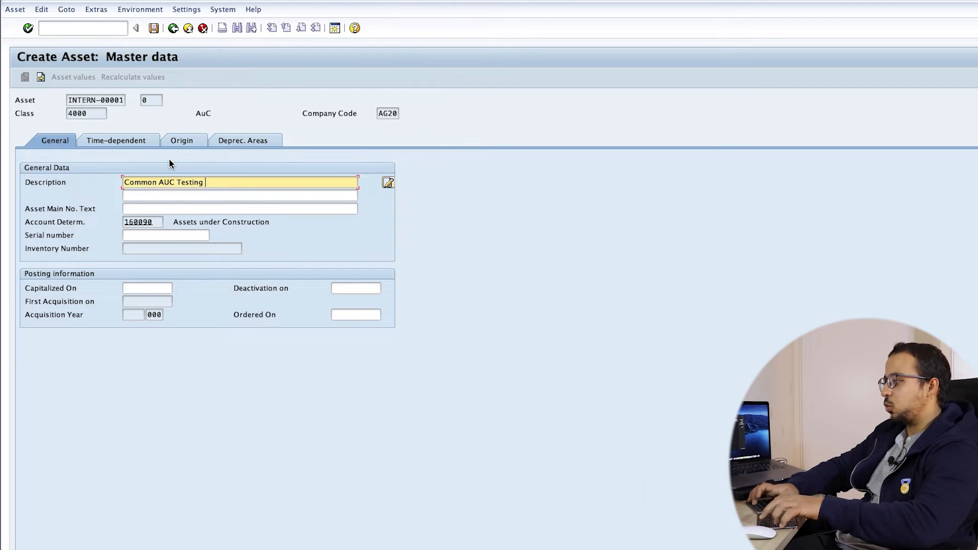
key("Return")
Step: Assign cost center 1000 in the asset's time-dependent data and save the asset
left_click(137, 140)
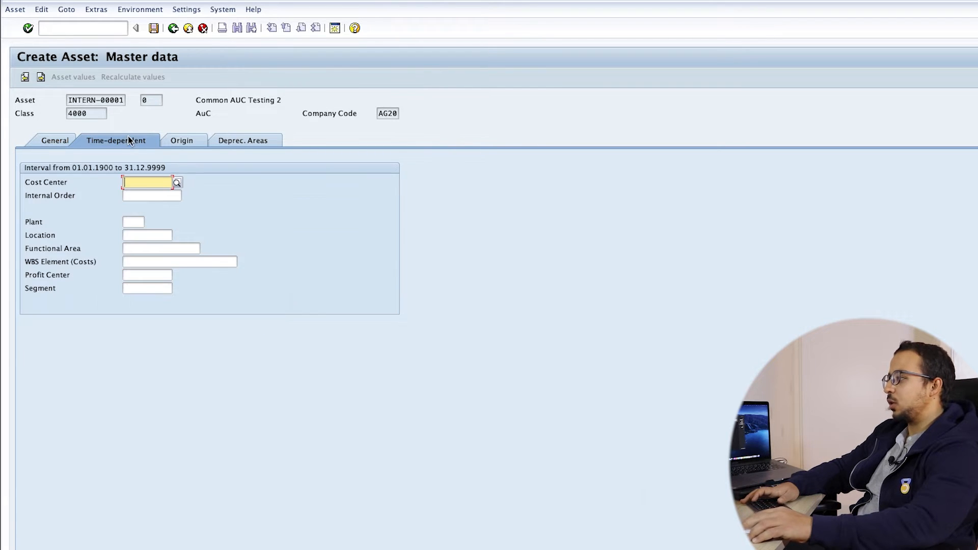
type("1000")
key("Return")
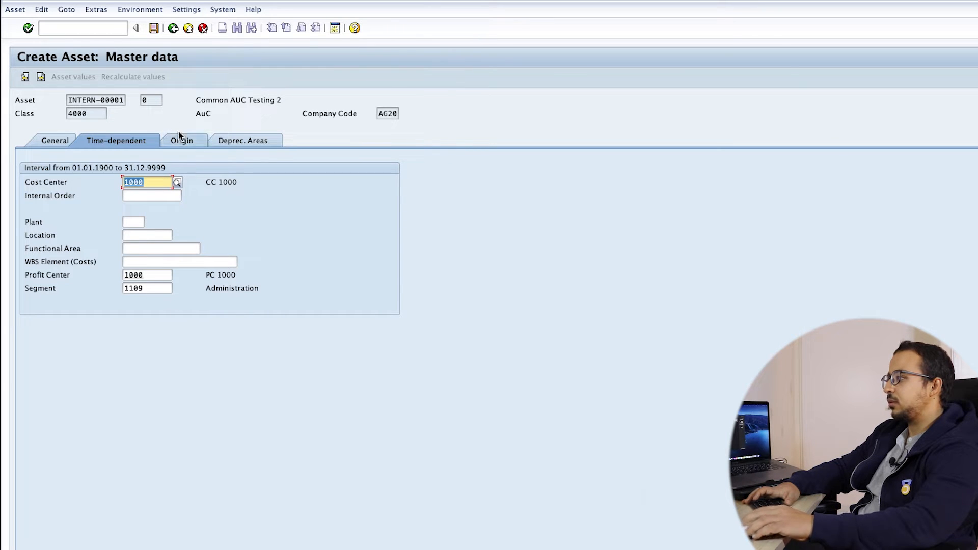
left_click(154, 29)
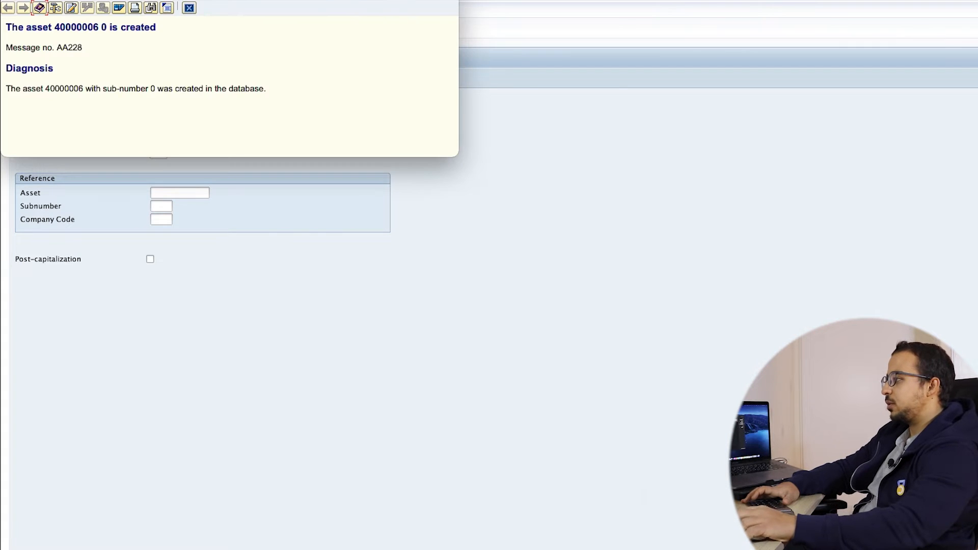
Step: Copy the newly created asset's number from the message details and return to the order's settlement rule session
double_click(80, 26)
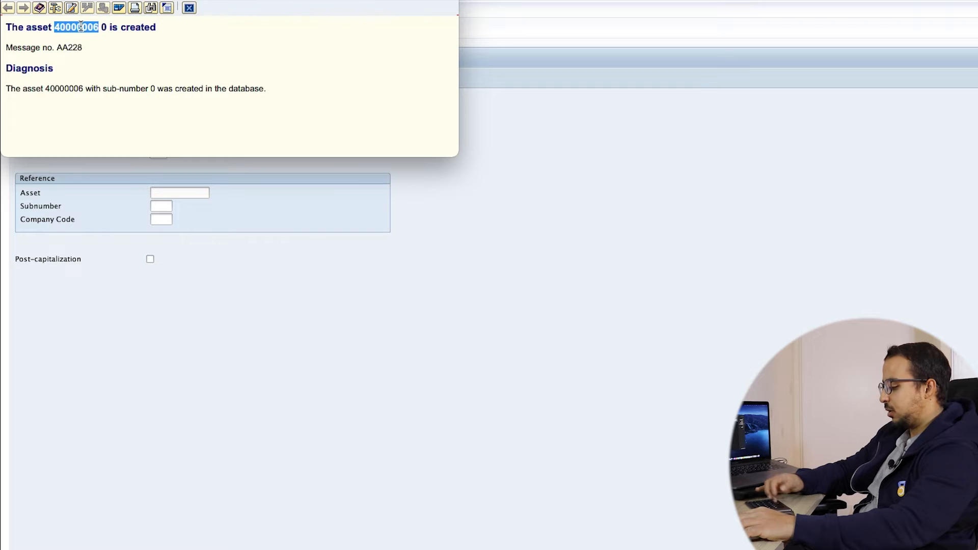
left_click(187, 8)
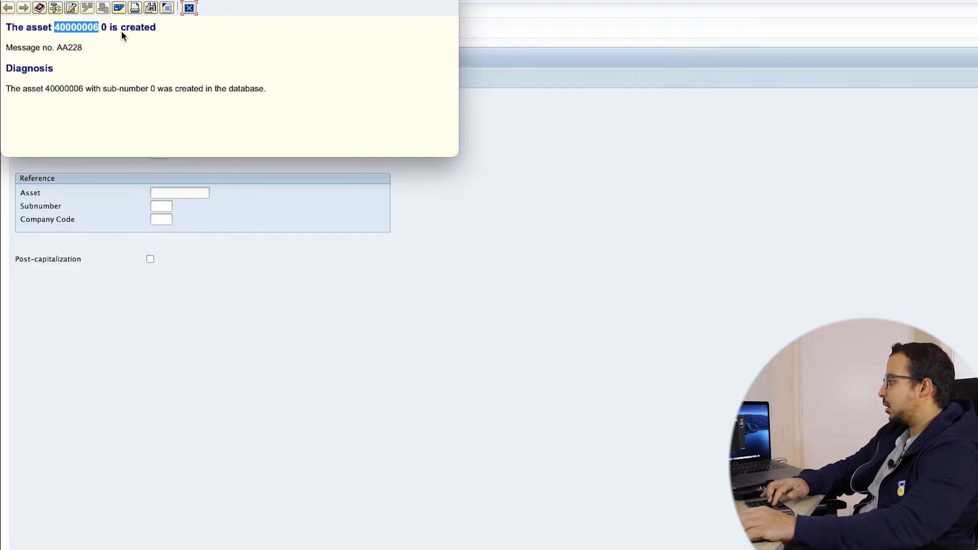
key("super+Tab")
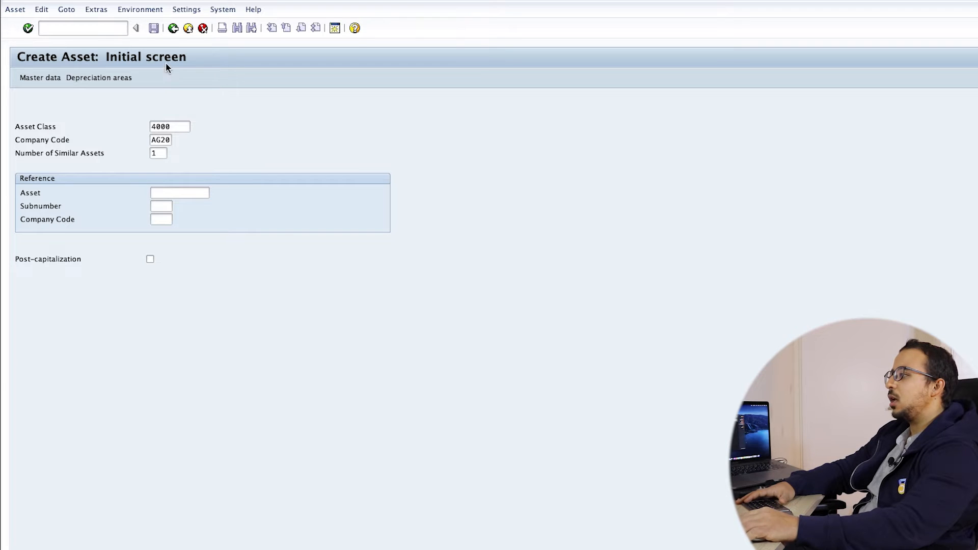
left_click(19, 1)
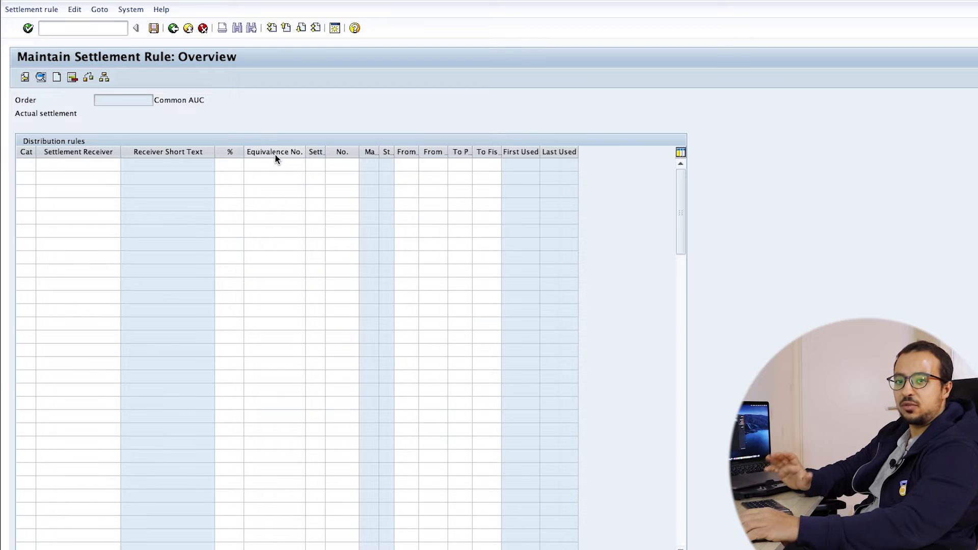
Step: Add a distribution rule with category FXA and settlement receiver 40000006
left_click(28, 165)
type("FXA")
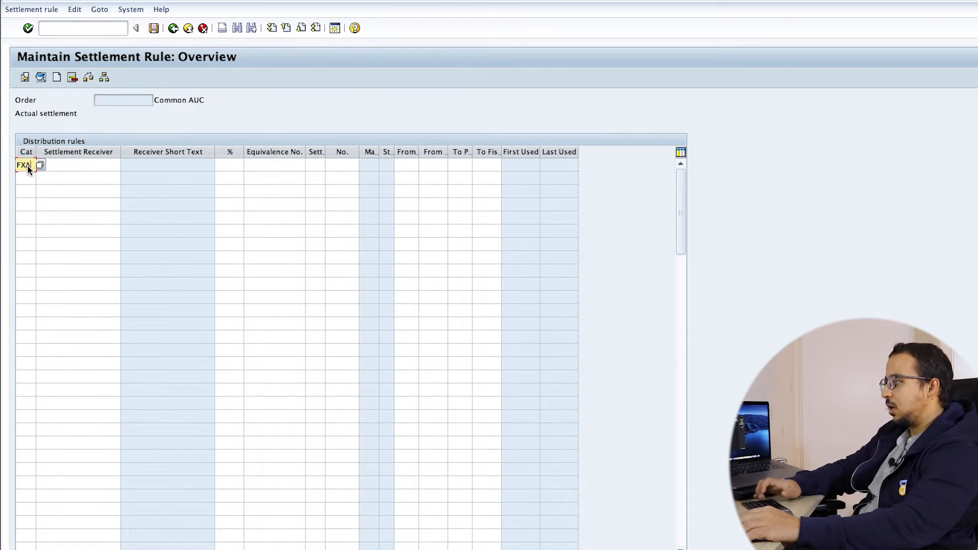
left_click(74, 167)
type("40000006")
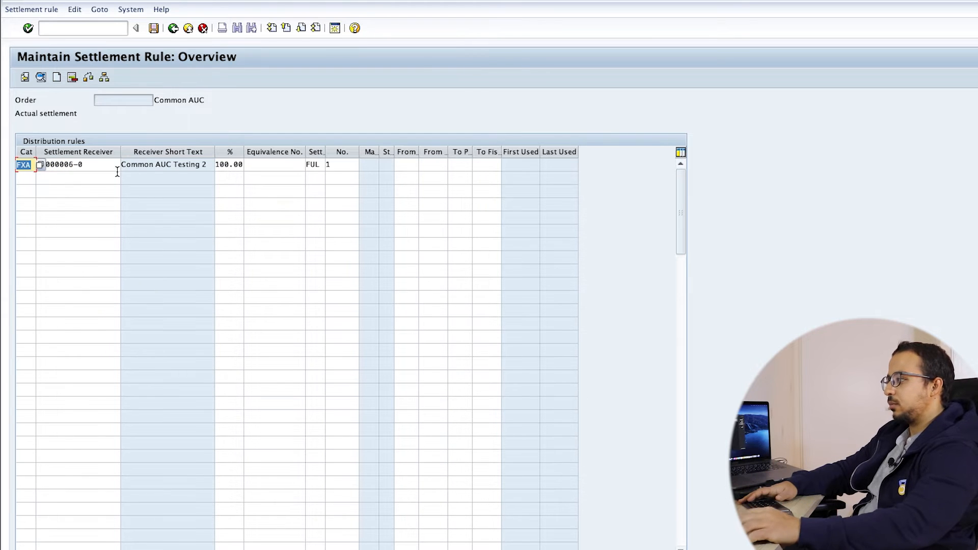
Step: Set the settlement type of the FXA distribution rule to PER
left_click(315, 166)
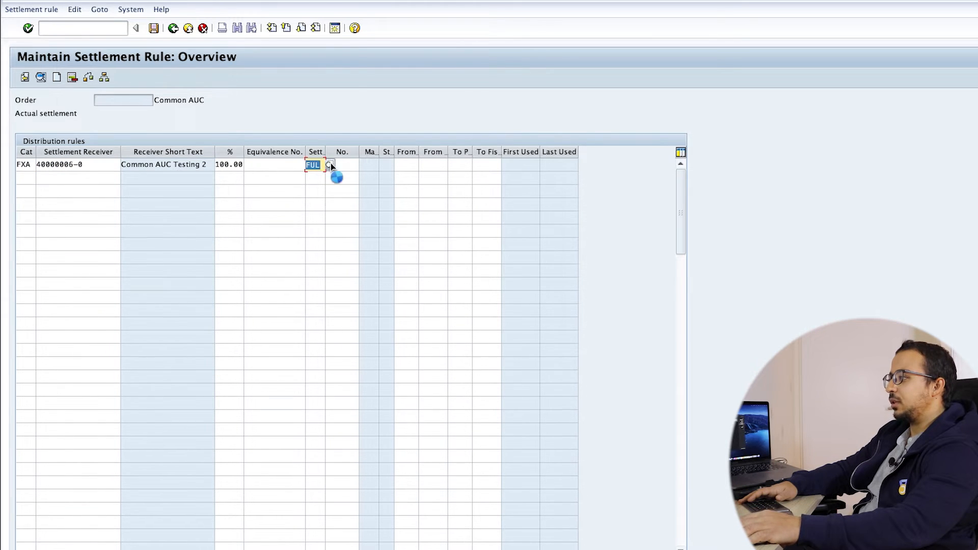
left_click(330, 164)
double_click(82, 118)
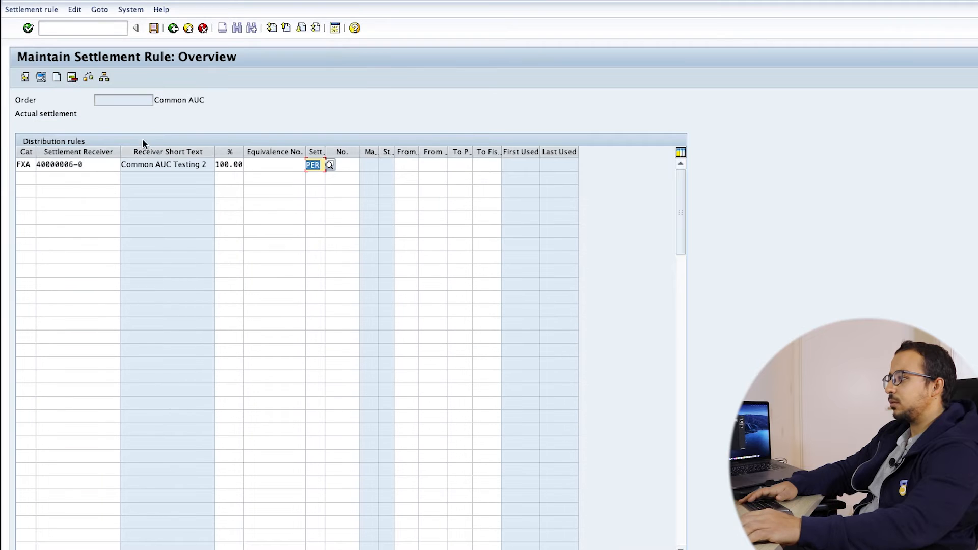
key("Return")
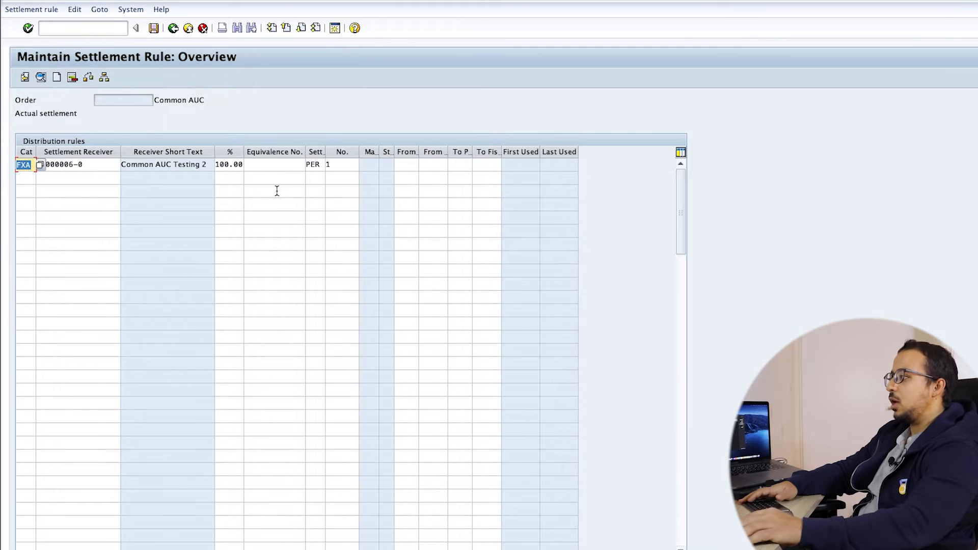
Step: Confirm the distribution rule's settlement receiver and return to the order's control data to check its system status
left_click(93, 166)
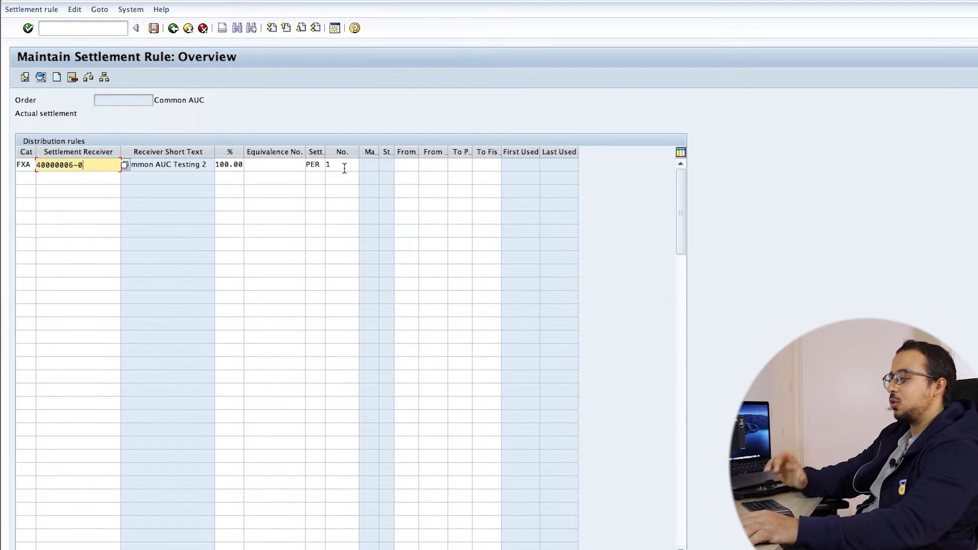
key("Return")
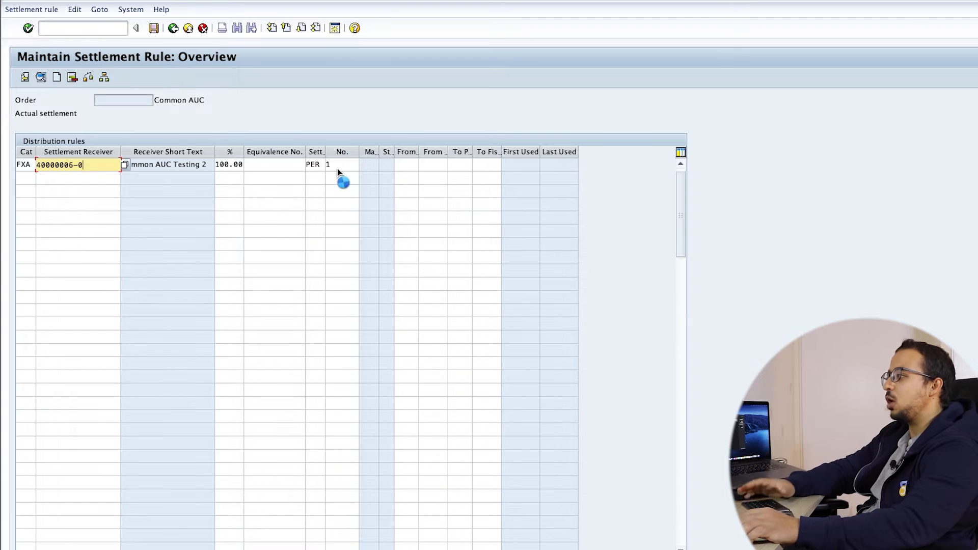
left_click(174, 29)
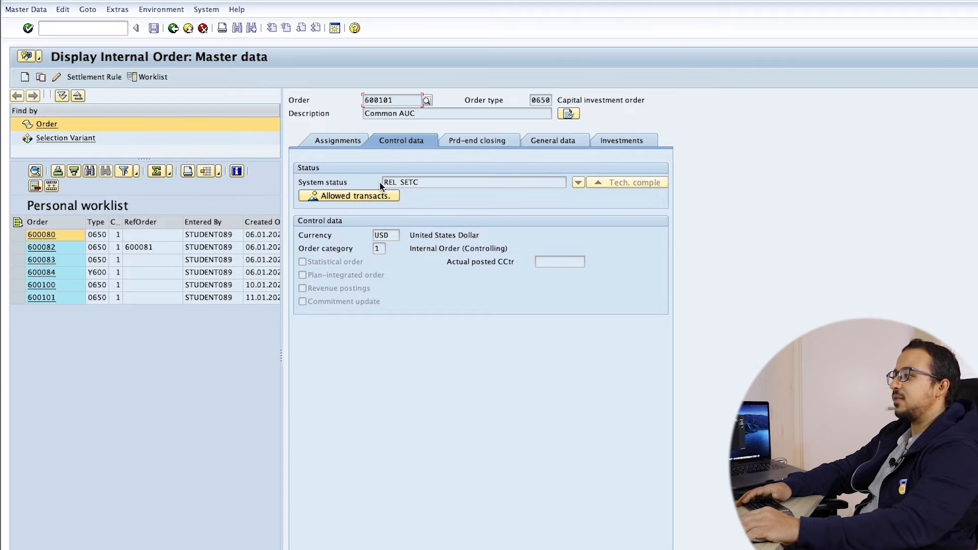
mouse_move(395, 181)
left_mouse_down()
mouse_move(381, 183)
mouse_move(398, 182)
left_mouse_up()
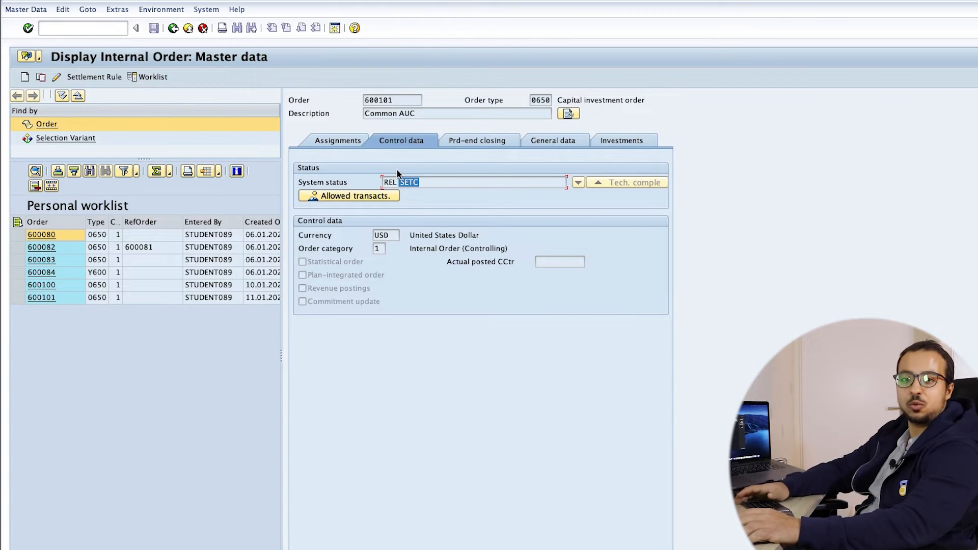
Step: Start transaction CJ20N in a new session and open the project AG Test 2 (AGT2)
left_click(94, 27)
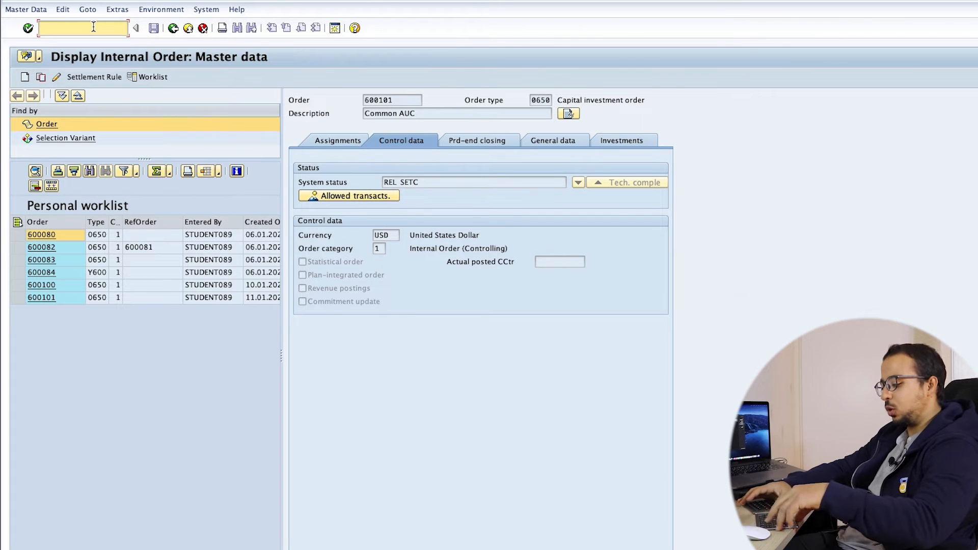
type("/o")
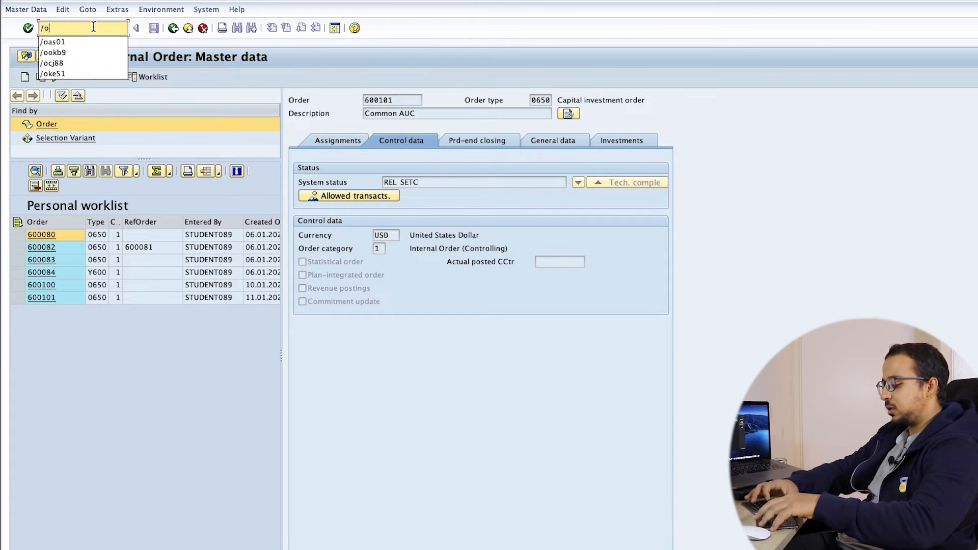
type("cj20n")
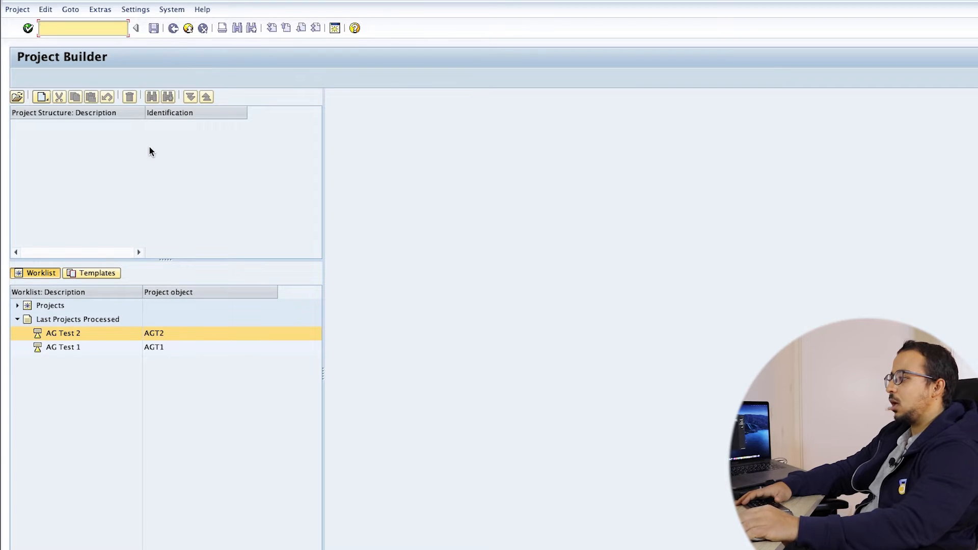
double_click(63, 346)
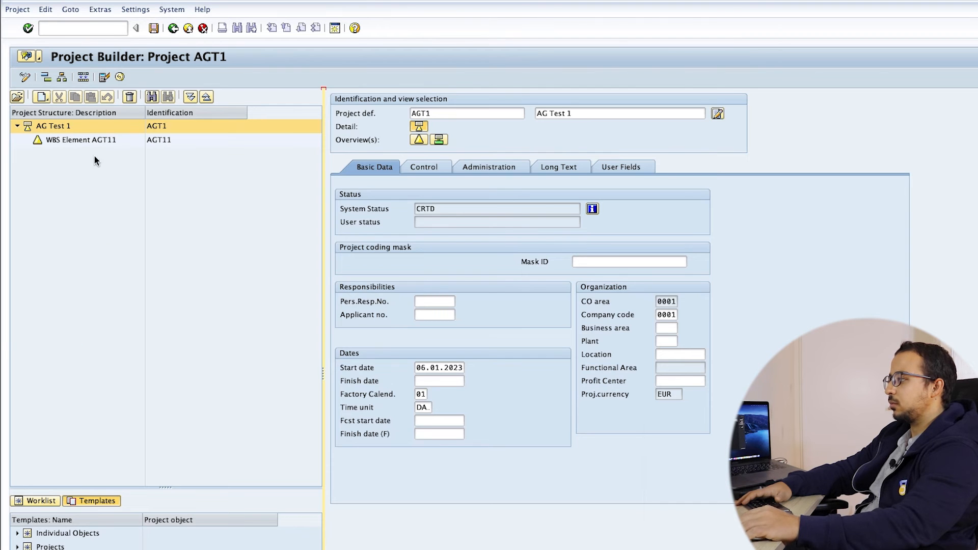
left_click(173, 29)
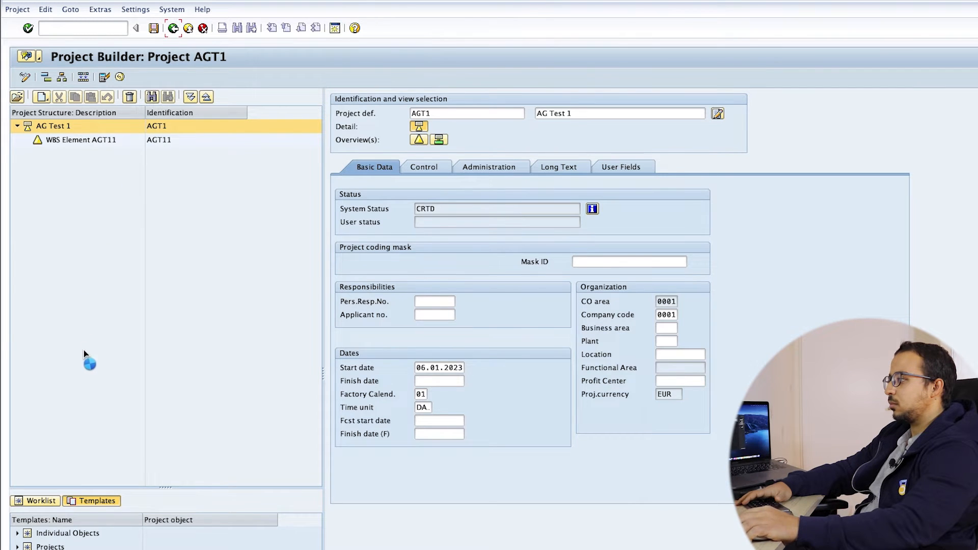
double_click(63, 347)
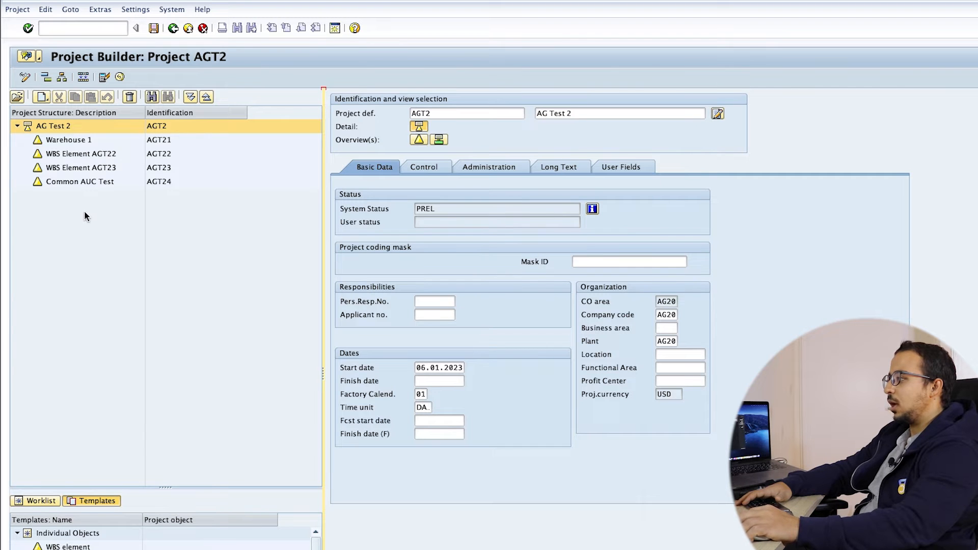
Step: Add a WBS element to project AGT2 with the description Commin AUC Test 2
left_click(36, 96)
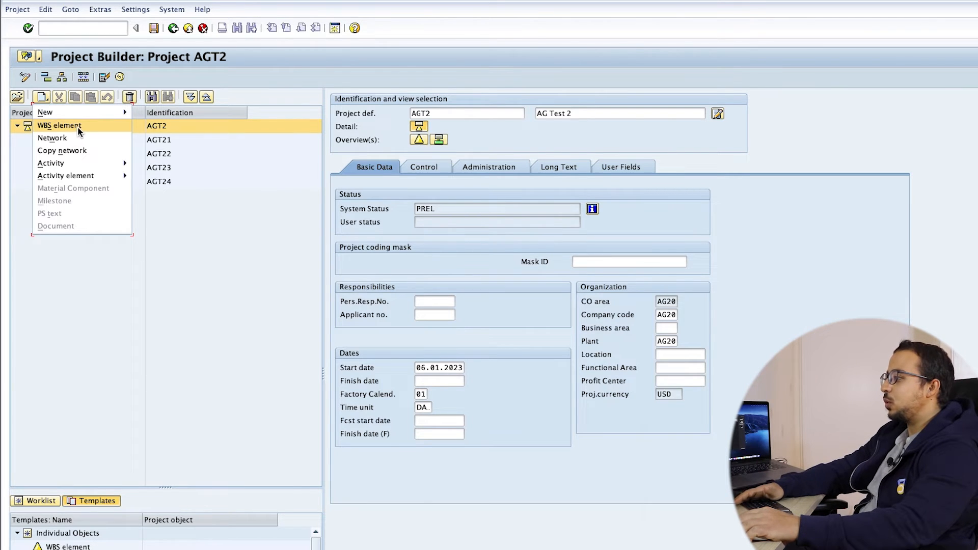
left_click(65, 127)
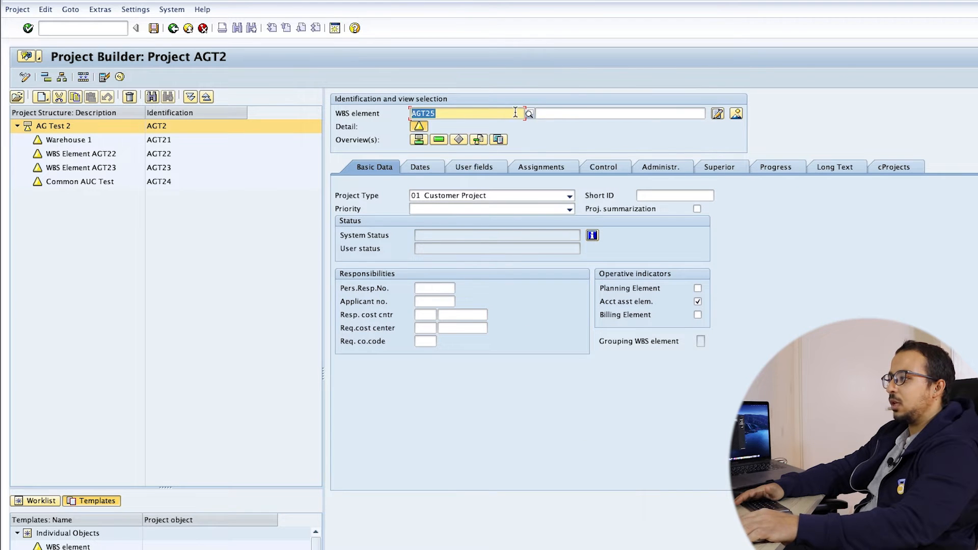
left_click(563, 113)
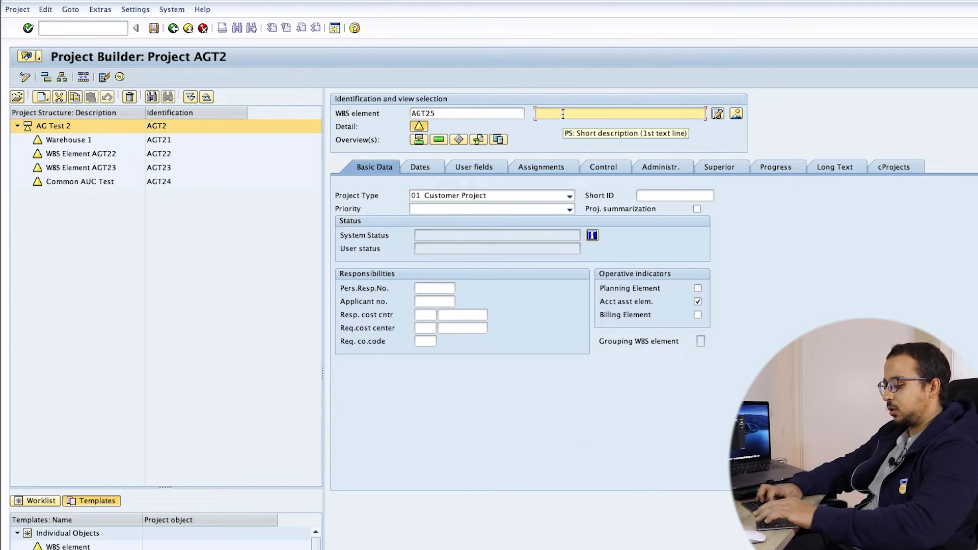
type("Common AUC Test ")
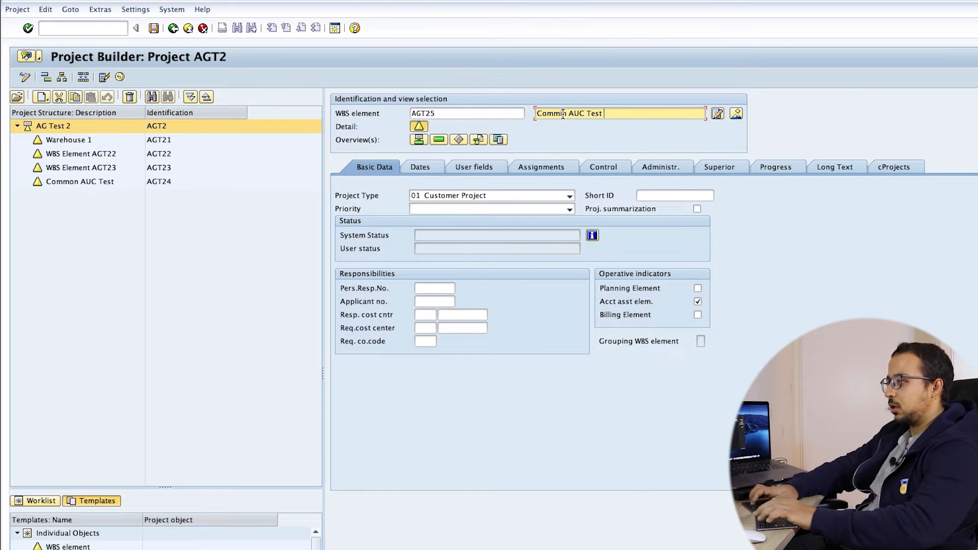
type("2")
key("Return")
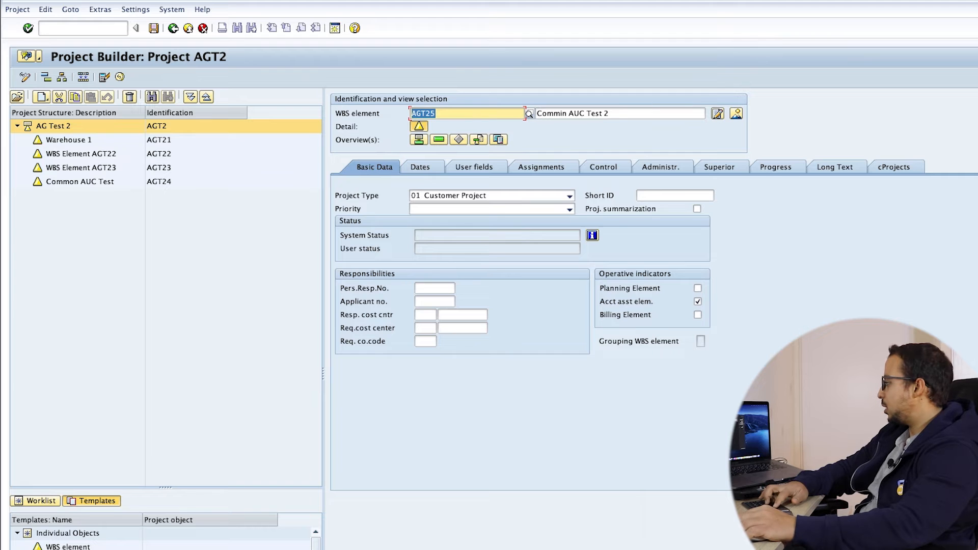
key("Return")
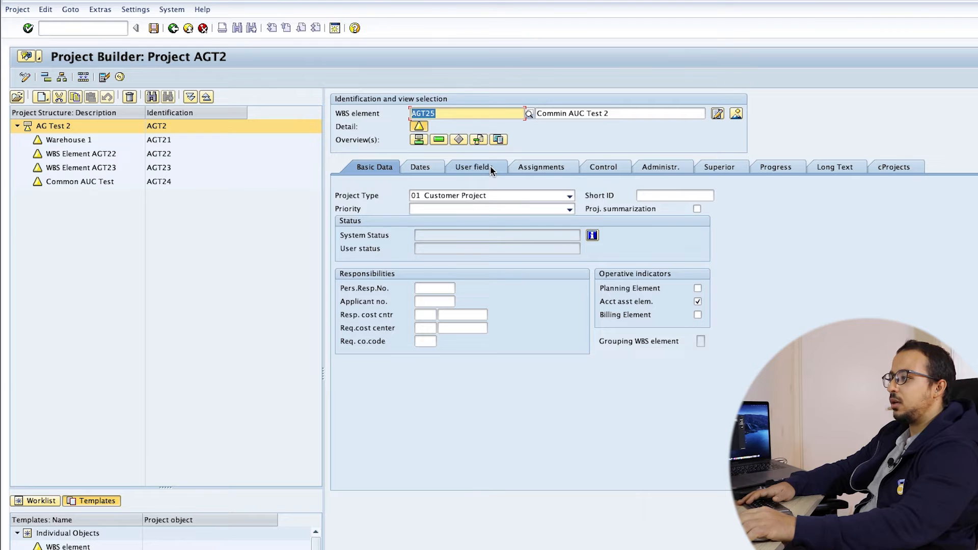
Step: Assign profit center 1000 to the new WBS element
left_click(541, 168)
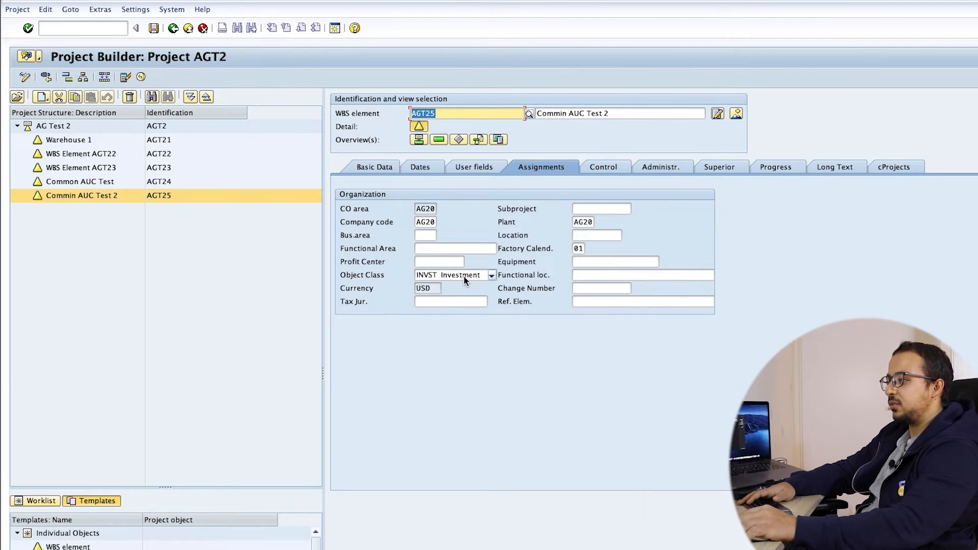
left_click(450, 263)
type("1000")
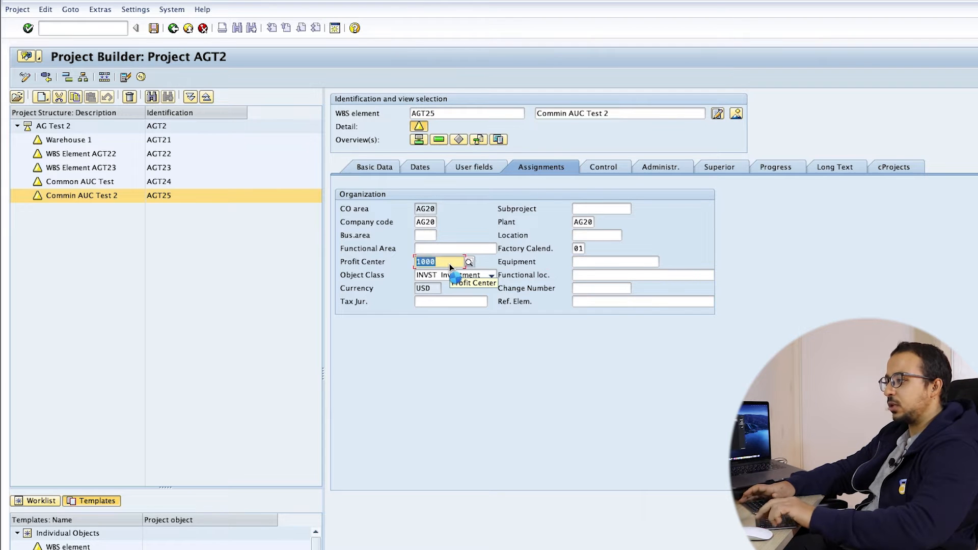
key("Return")
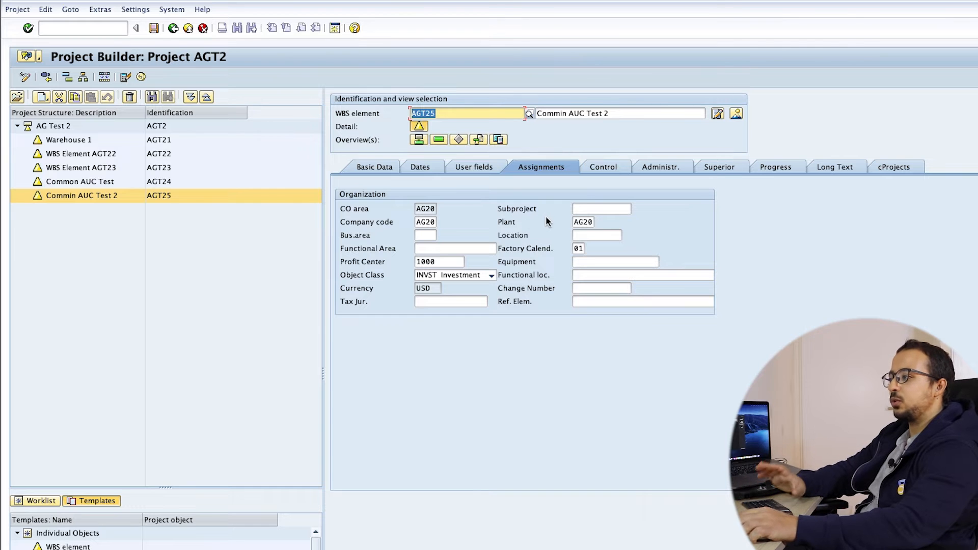
Step: Set the WBS element's investment profile to AG0003, AG without AuC line item settlement
left_click(603, 168)
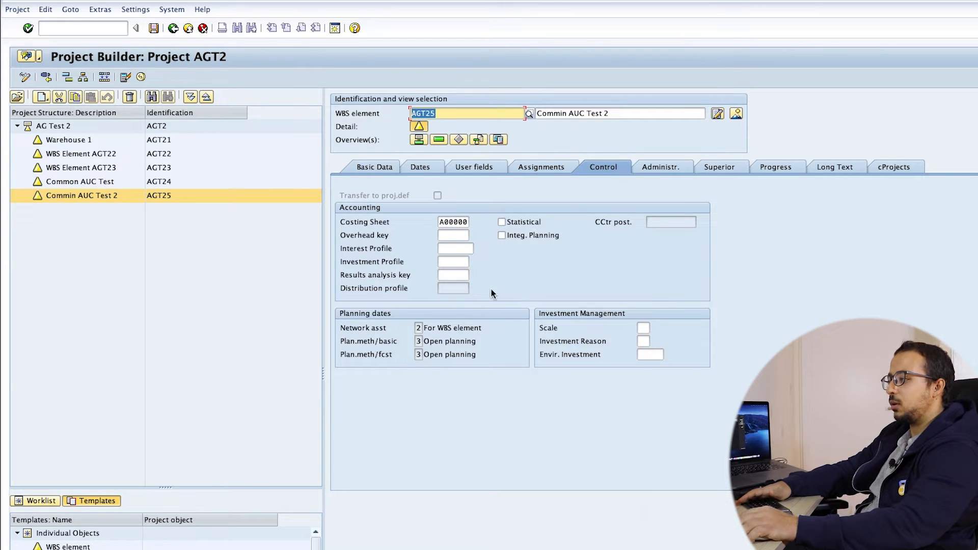
left_click(452, 262)
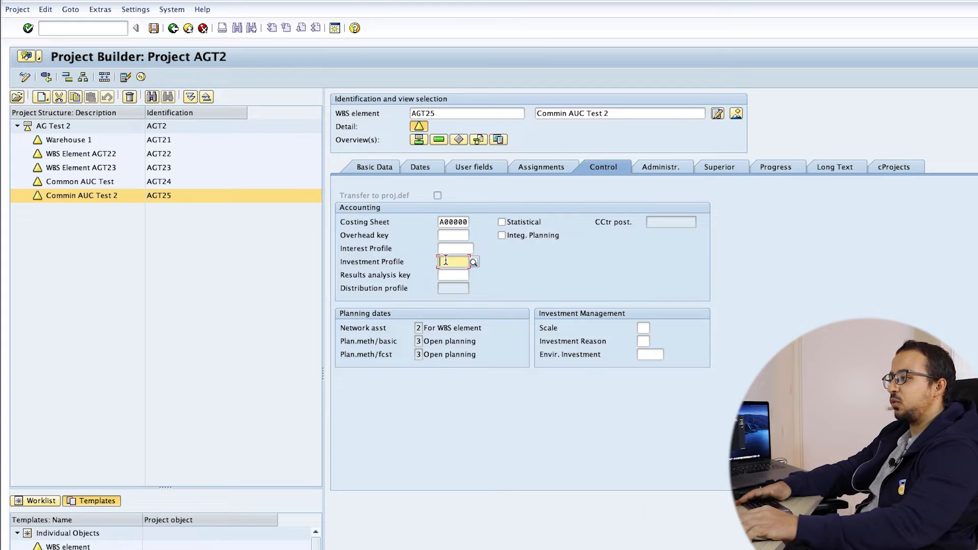
left_click(474, 262)
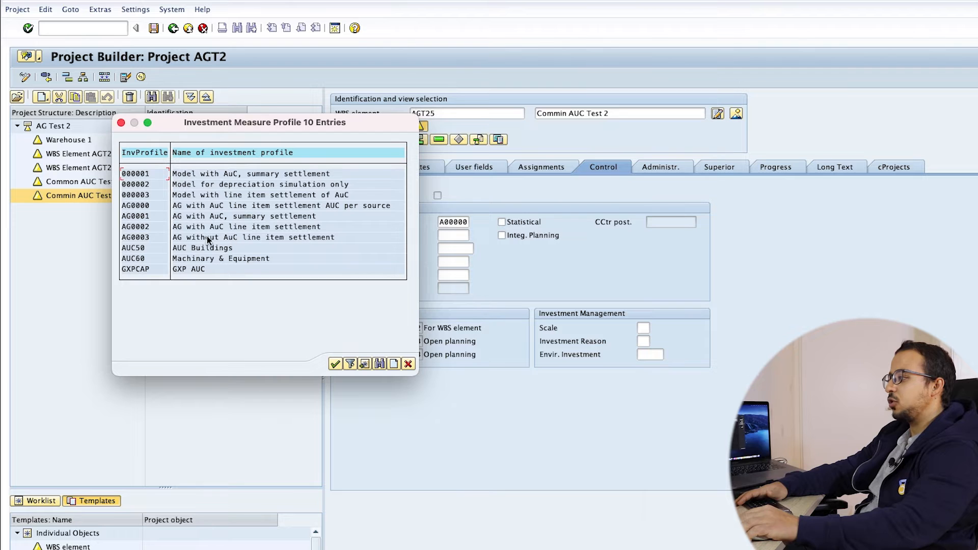
double_click(253, 238)
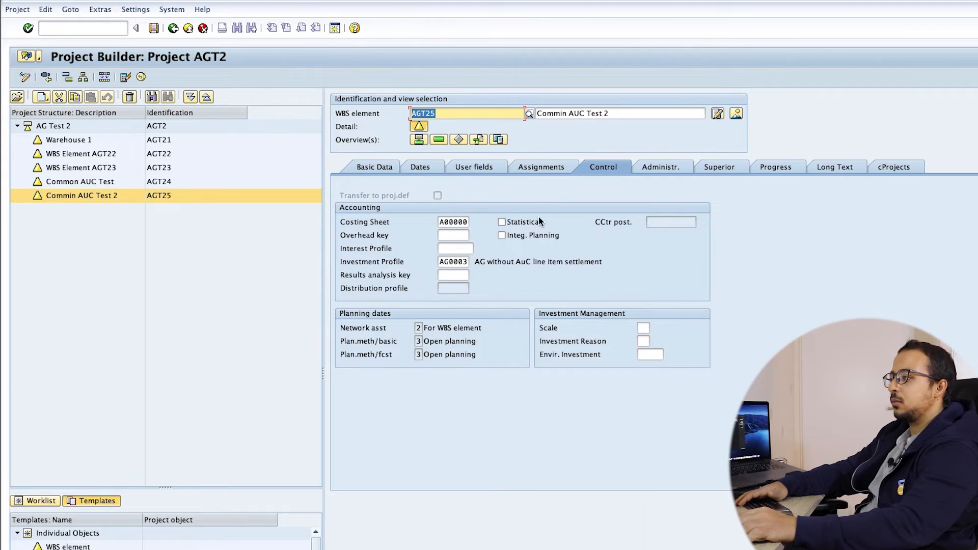
Step: Release the WBS element AGT25 and check its system status in the basic data
left_click(388, 167)
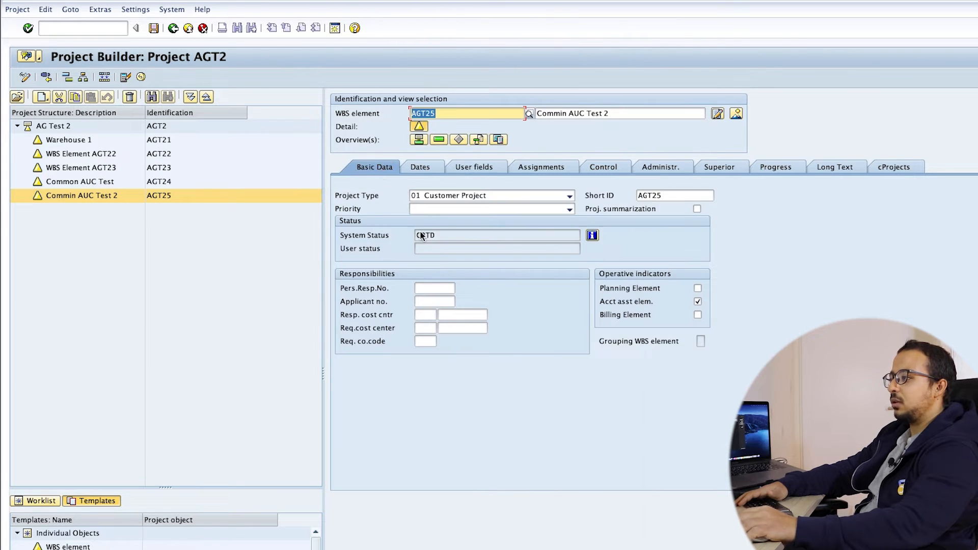
left_click(458, 238)
left_click_drag(459, 238, 412, 239)
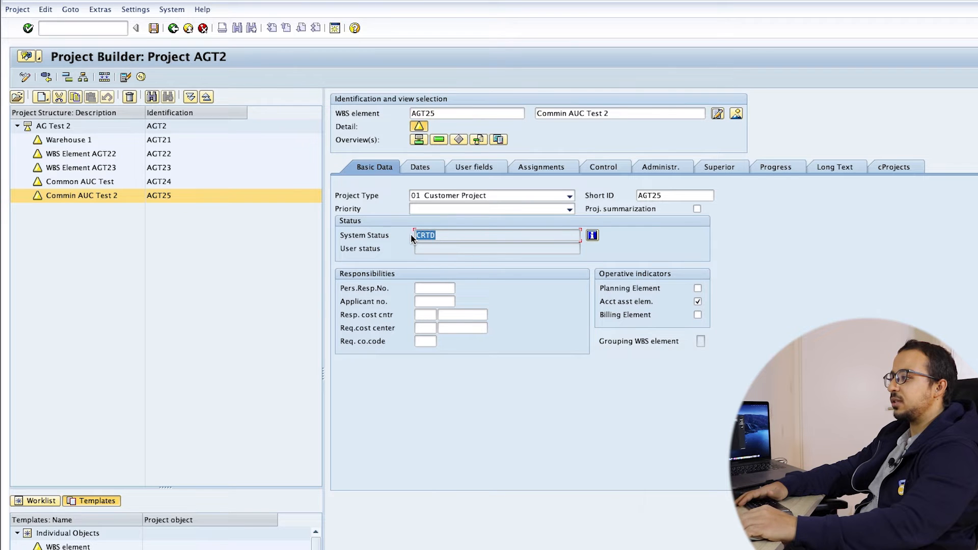
left_click(45, 9)
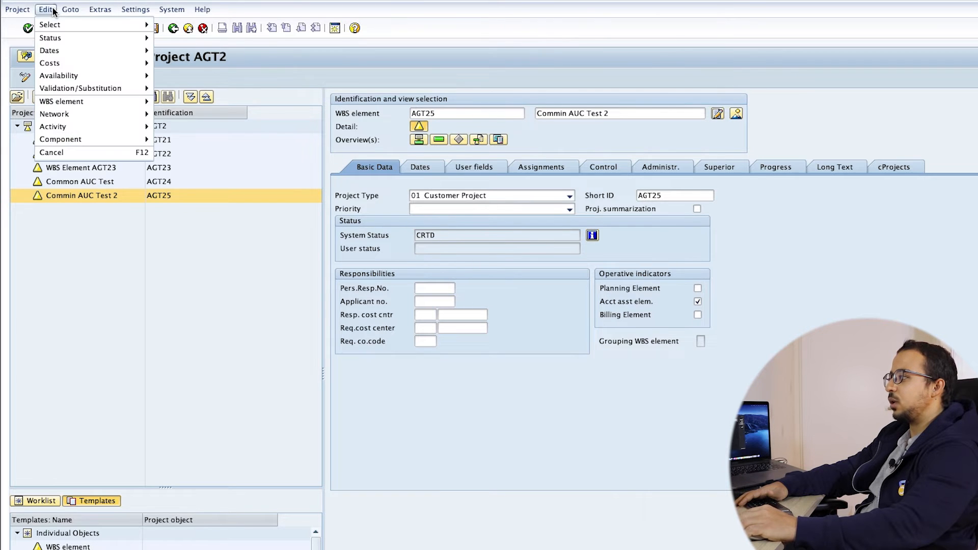
mouse_move(64, 38)
left_click(180, 39)
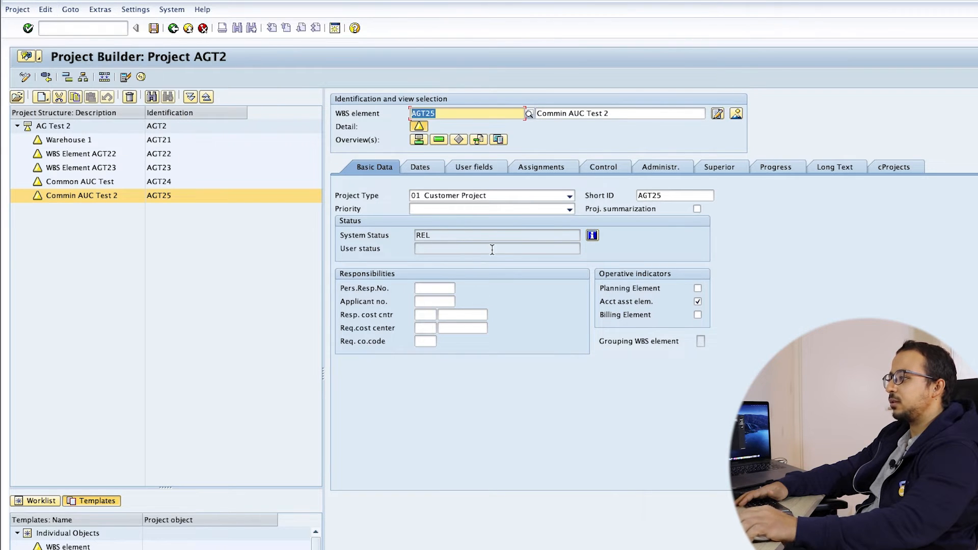
left_click(440, 237)
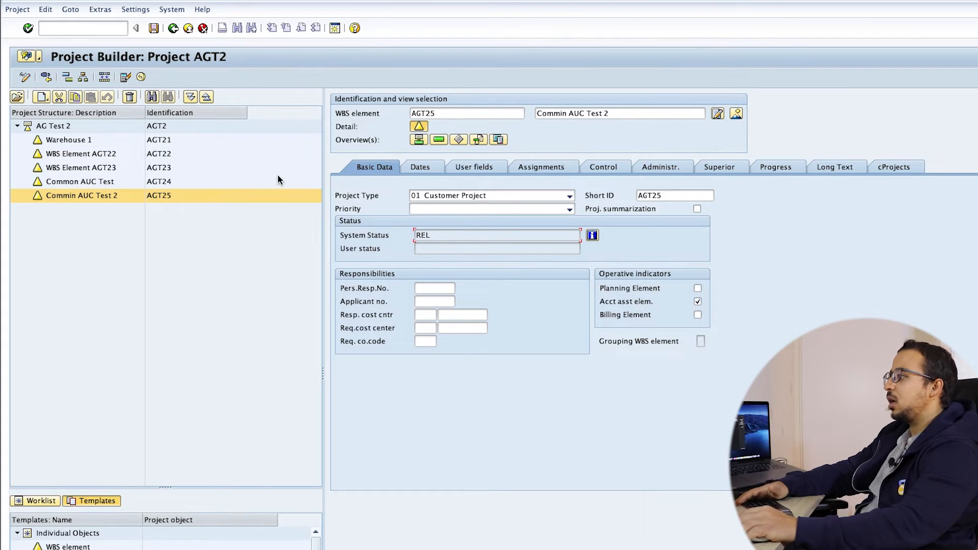
Step: Create a settlement rule for WBS element AGT25 with category FXA and asset 40000006 as the settlement receiver
left_click(46, 11)
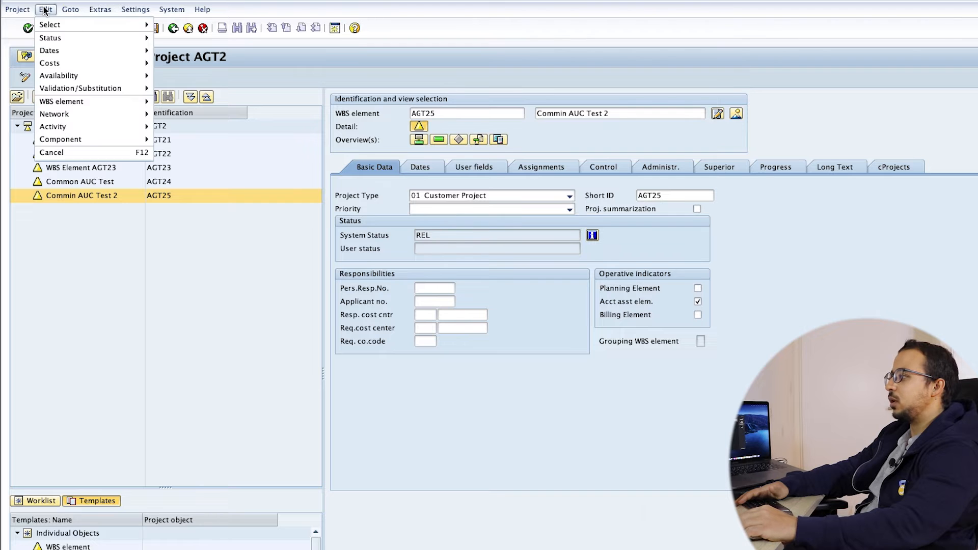
mouse_move(82, 64)
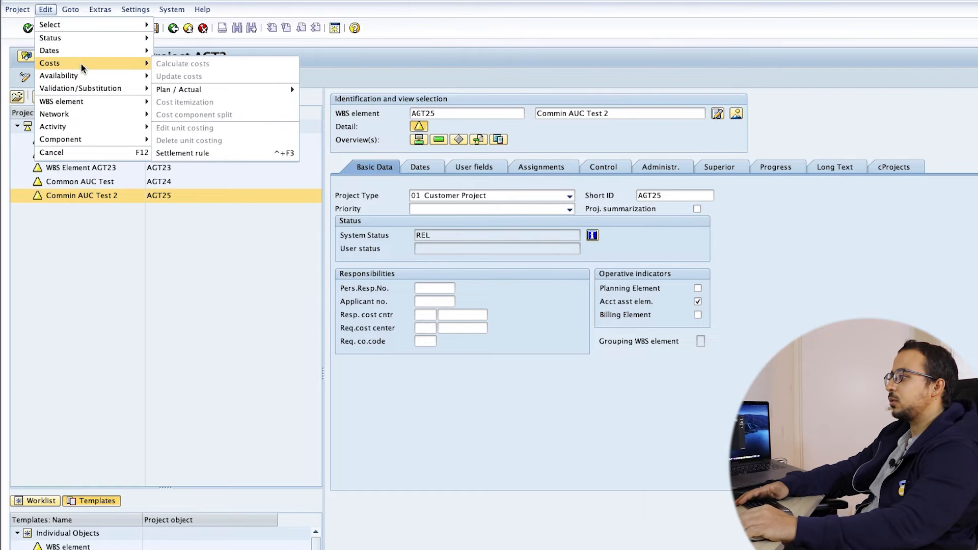
left_click(185, 150)
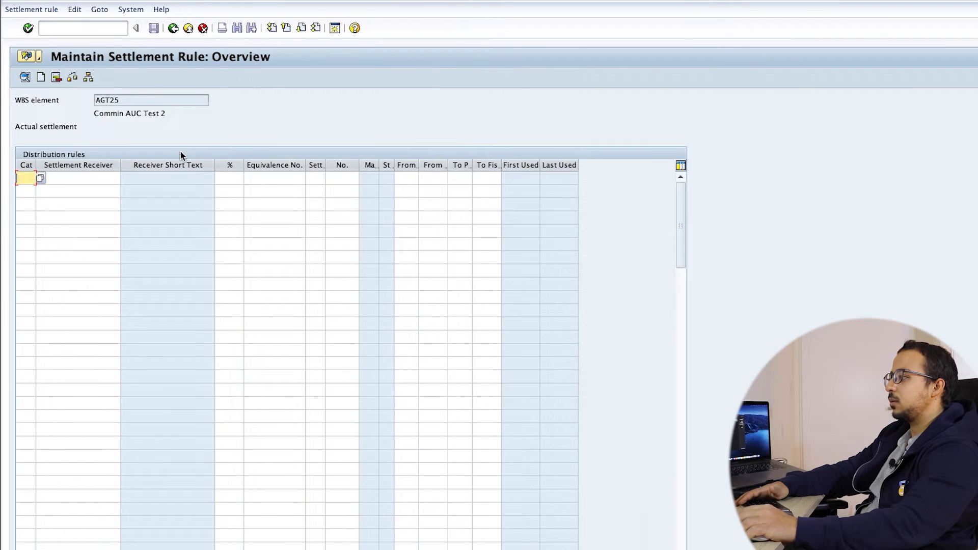
type("fxa")
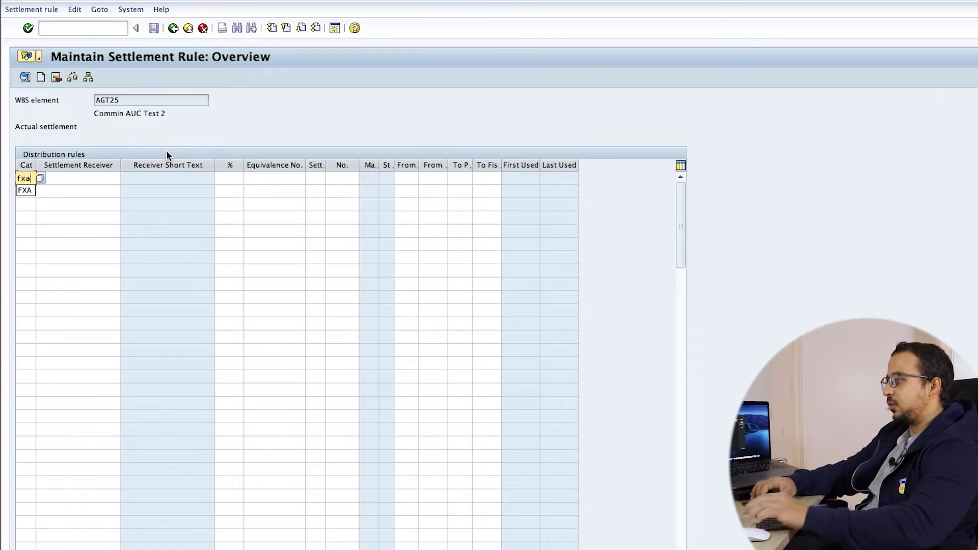
left_click(92, 179)
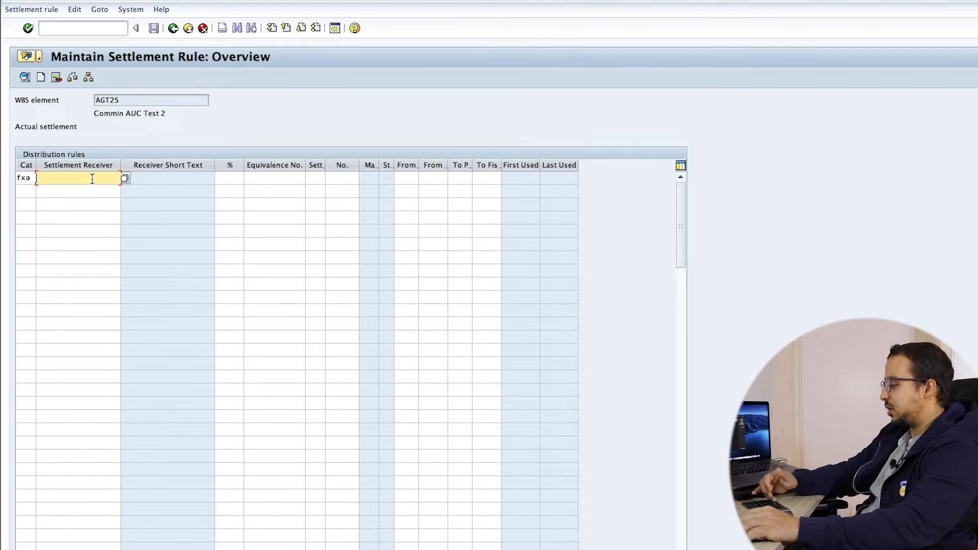
key("F4")
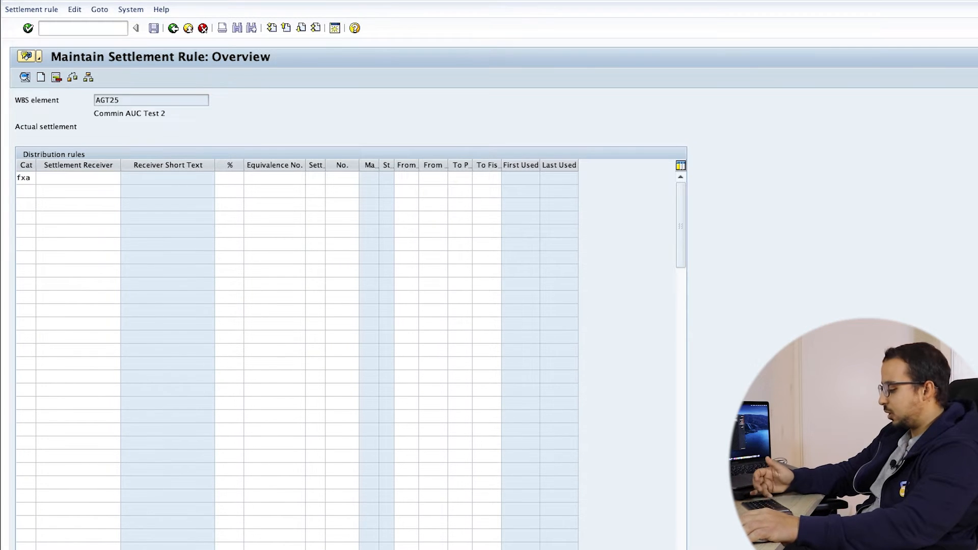
left_click(91, 178)
type("40000006")
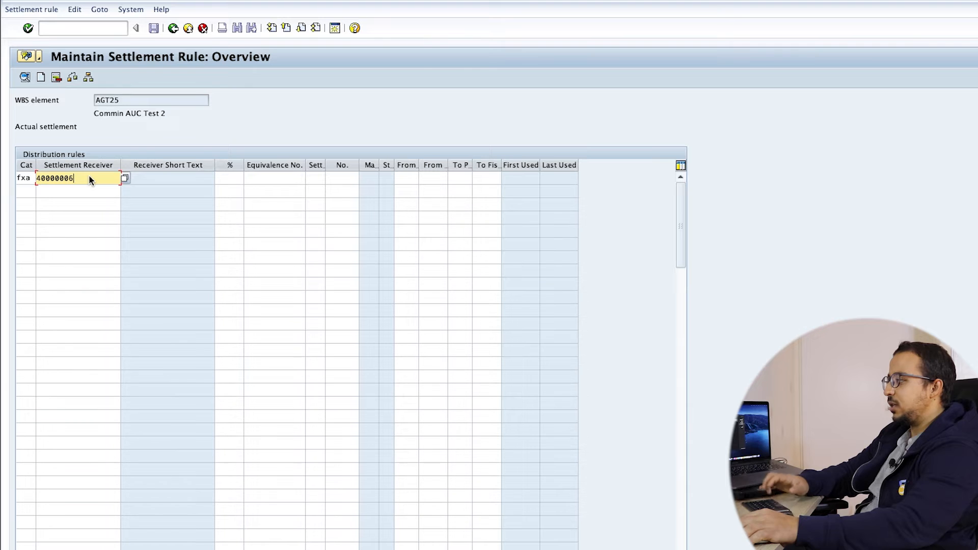
key("Return")
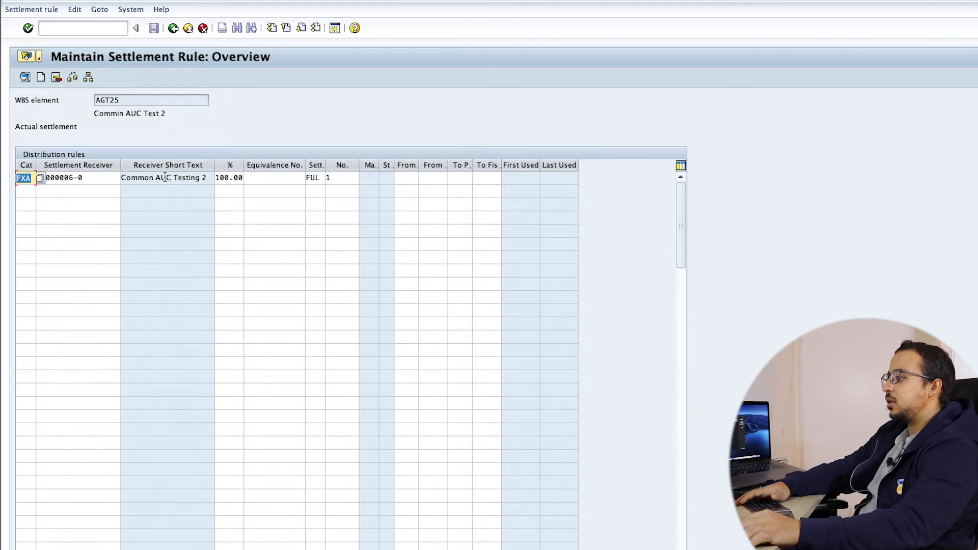
Step: Set the distribution rule's settlement type to PER, Periodic Settlement, and save project AGT2
left_click(321, 178)
left_click(330, 178)
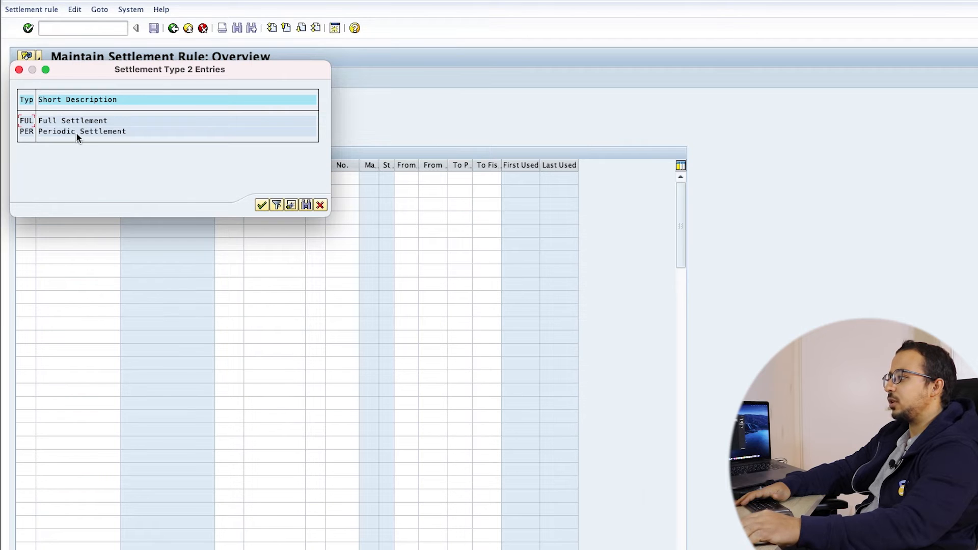
double_click(76, 134)
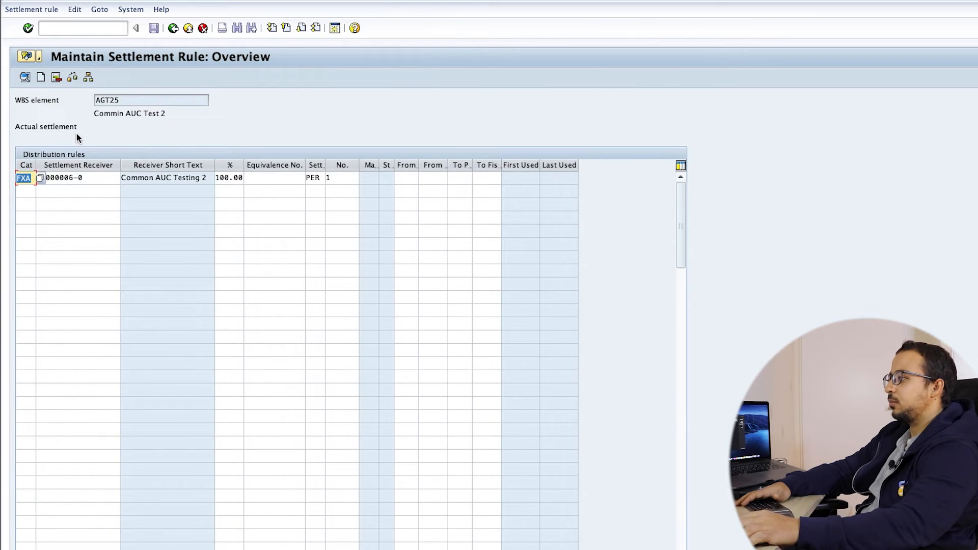
left_click(174, 28)
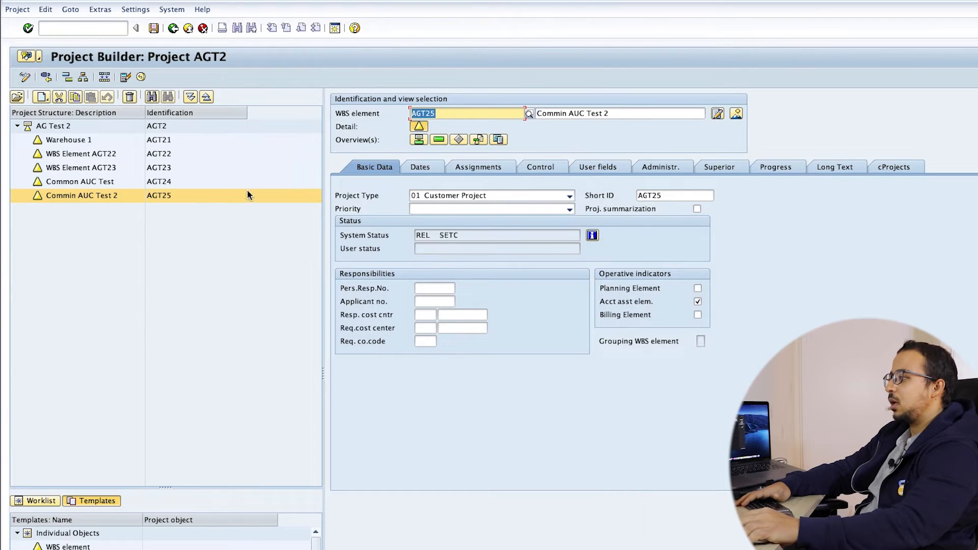
left_click(151, 29)
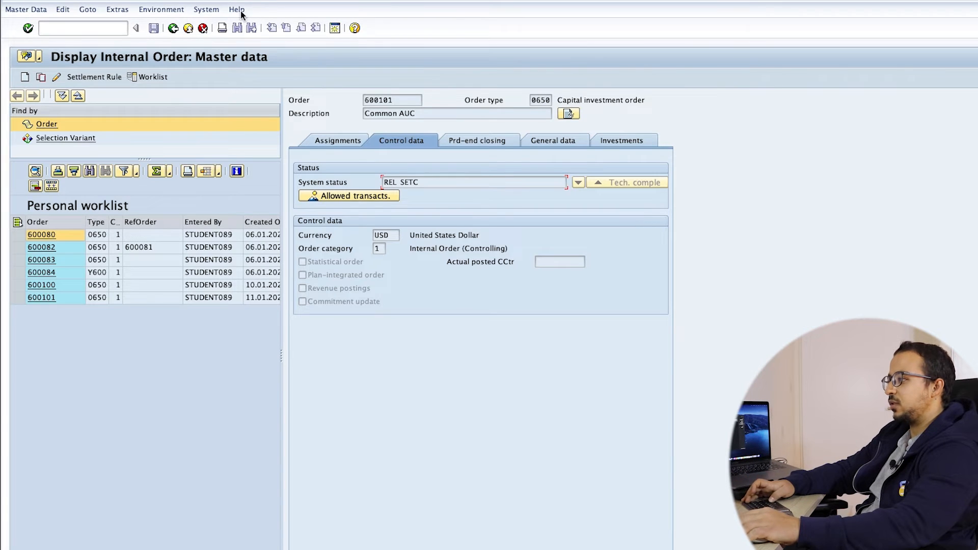
Step: Start transaction F-02 in a new session from the internal order display and enter the document date 11012023
double_click(388, 100)
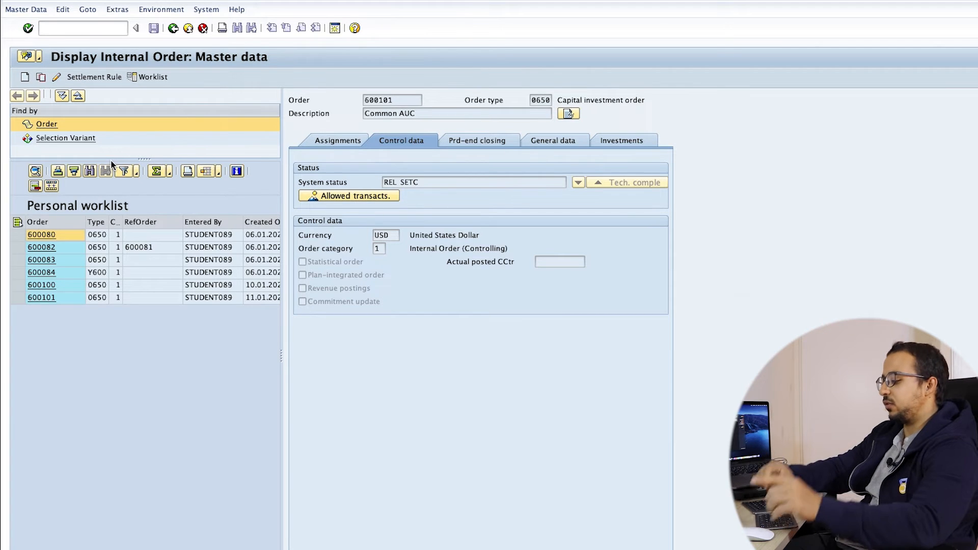
left_click(93, 27)
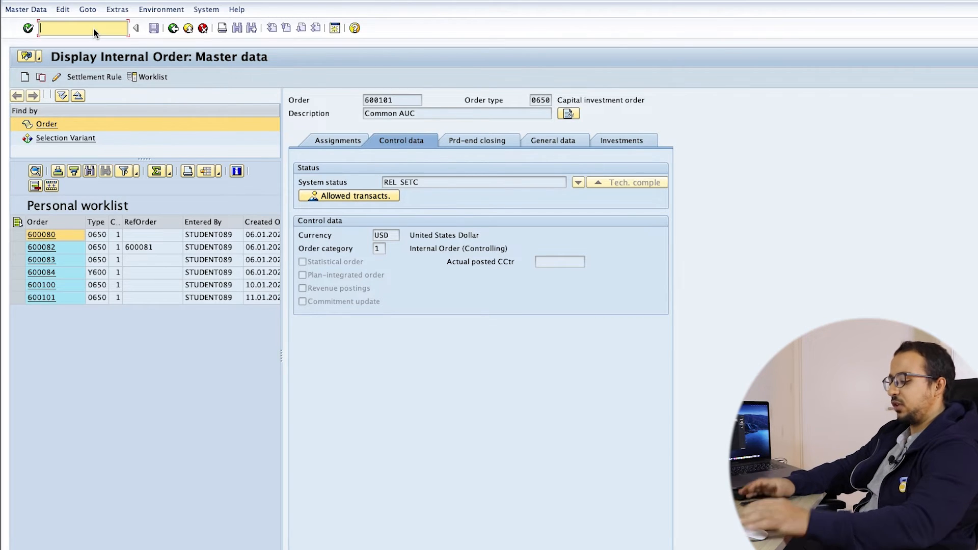
type("/")
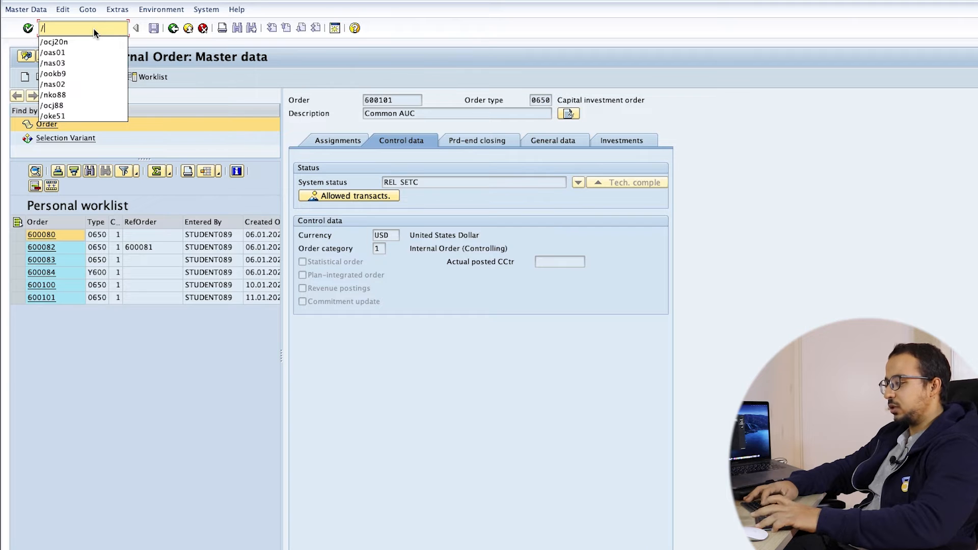
type("of-02")
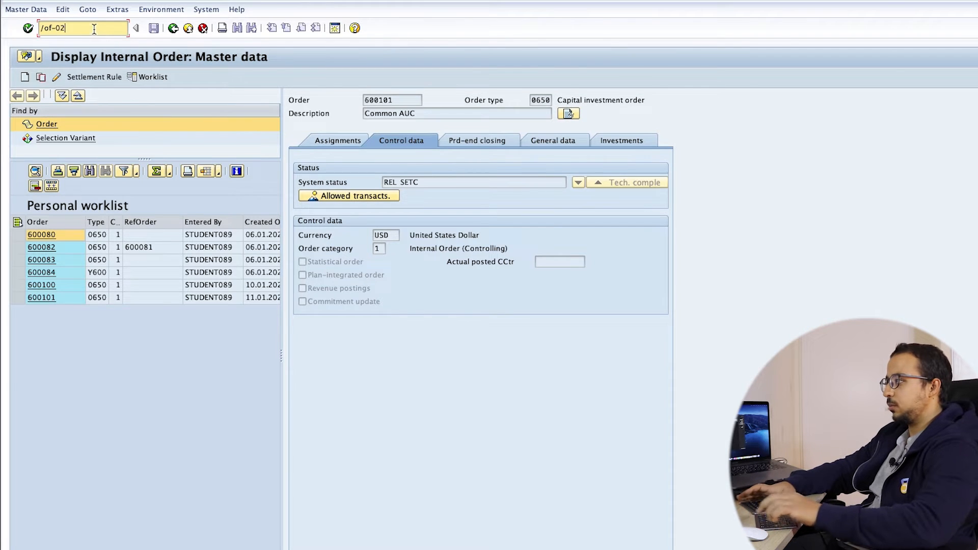
key("Return")
type("11012023")
key("Return")
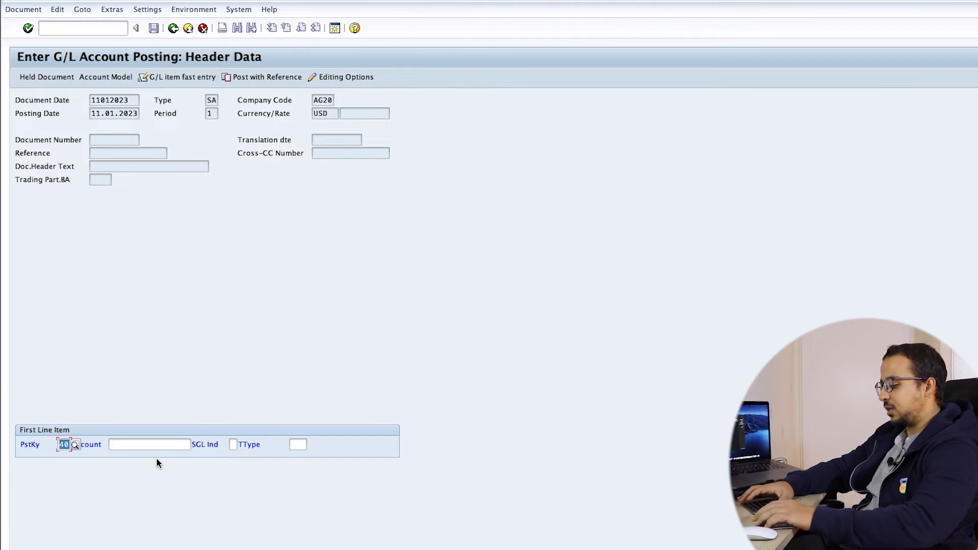
Step: Define the first line item with posting key 70, asset 40000006 and transaction type 100, External asset acquisition
type("70")
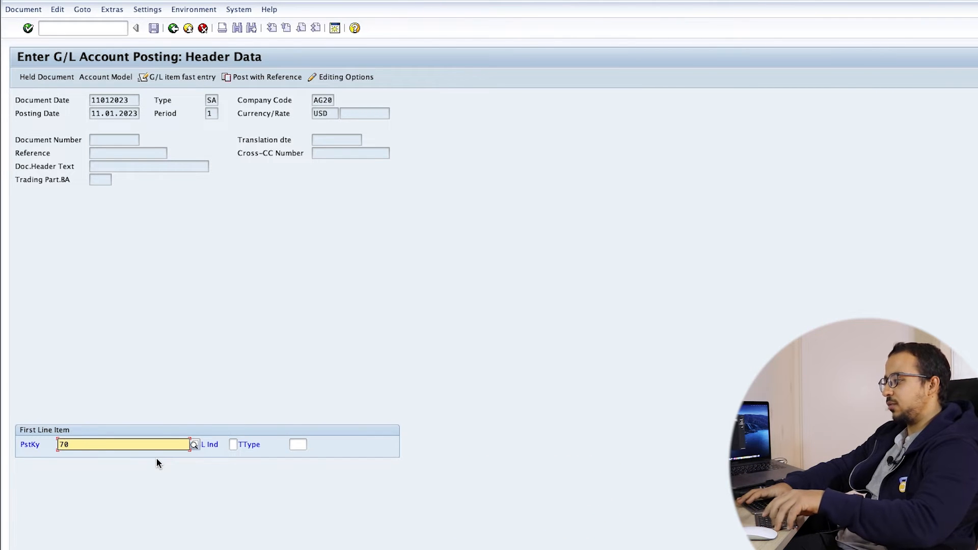
key("Return")
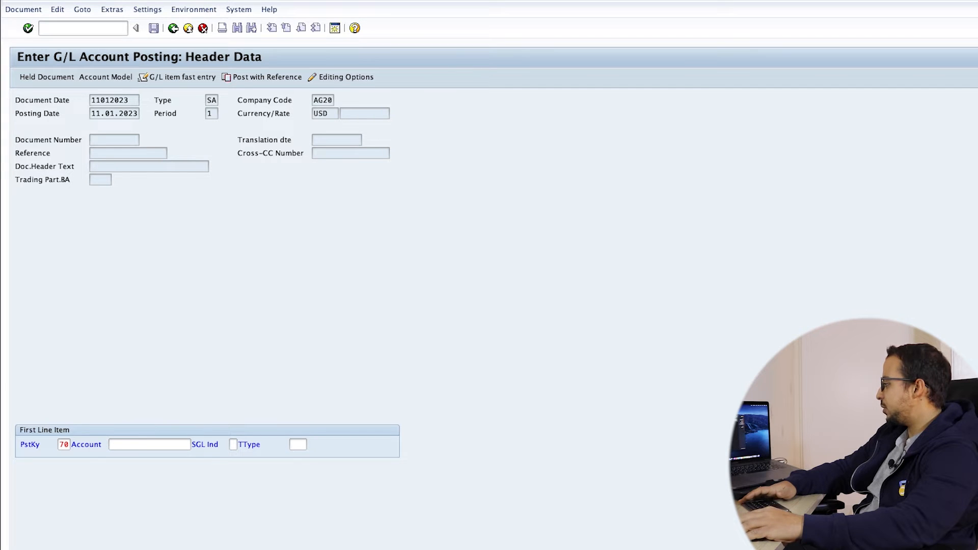
type("40000006")
left_click(301, 445)
type("100")
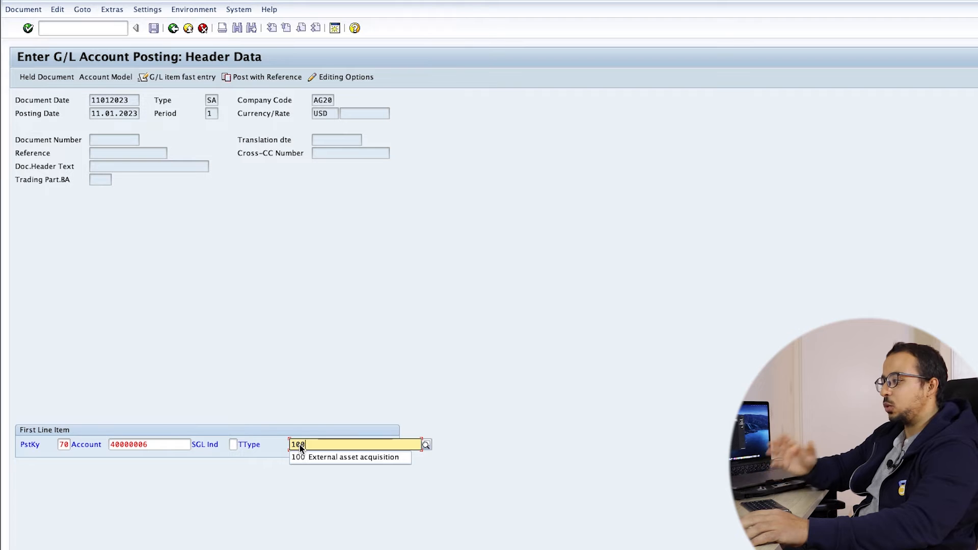
left_click(350, 458)
key("Return")
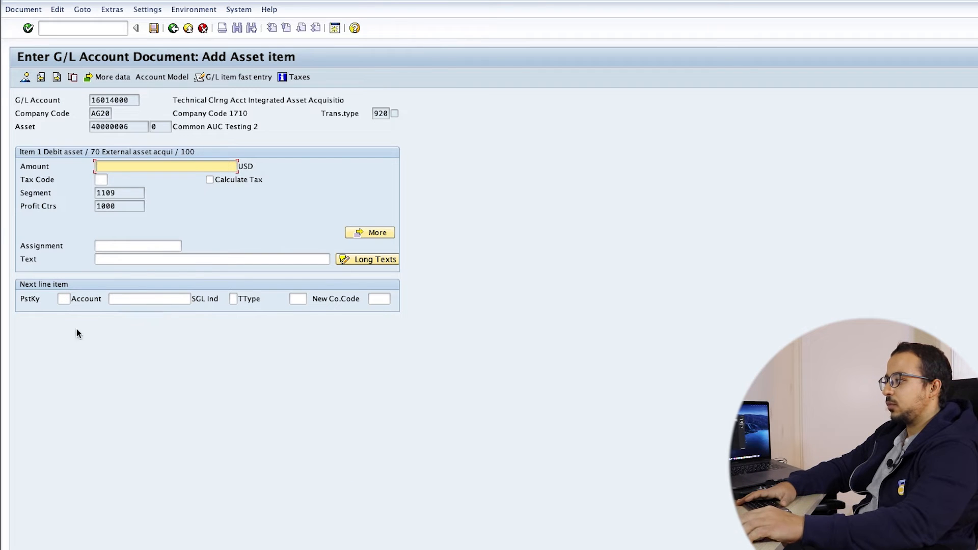
Step: Set the asset line item's amount to 5000 USD and its tax code to V0
type("5000")
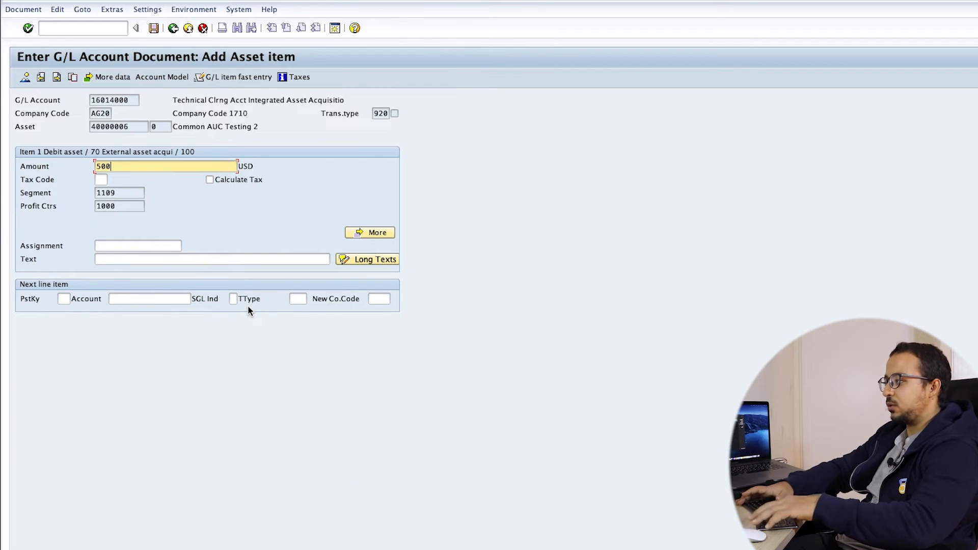
key("Return")
left_click(104, 181)
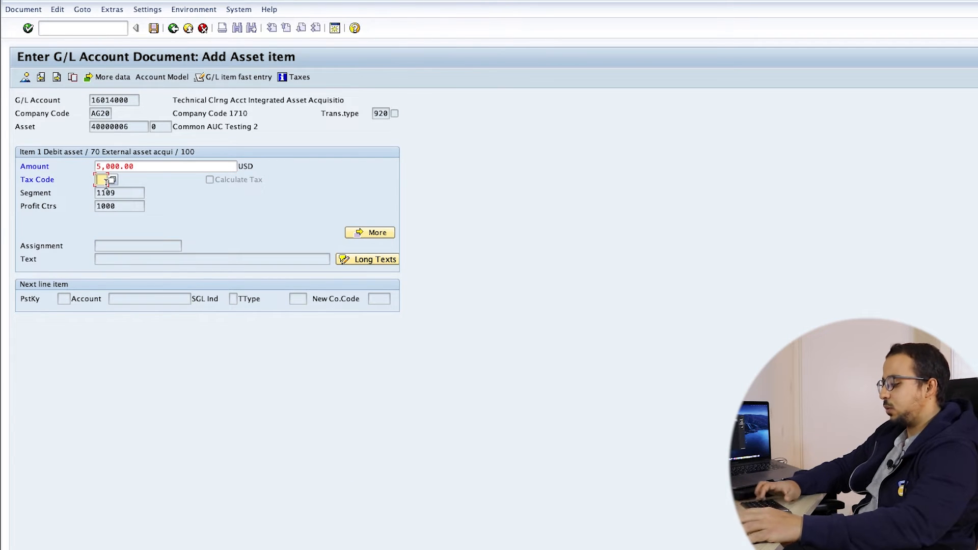
type("V0")
key("Return")
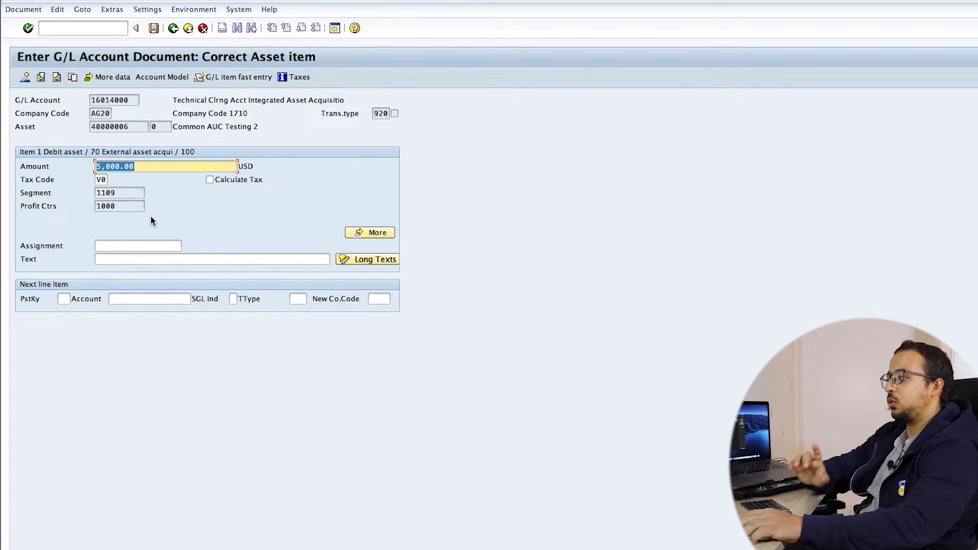
Step: Add a second line item with posting key 40 on the Electricity Expense G/L account
left_click(63, 299)
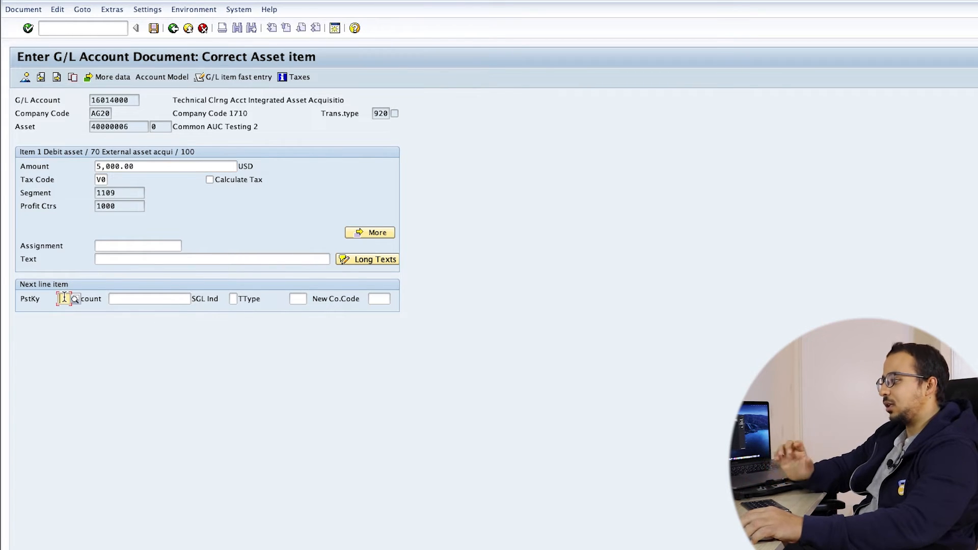
type("40")
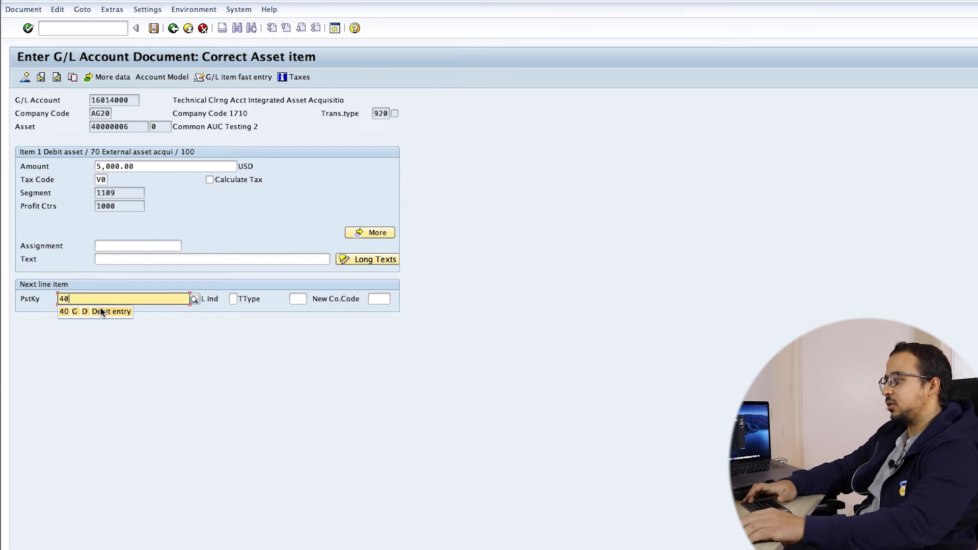
key("Return")
left_click(140, 300)
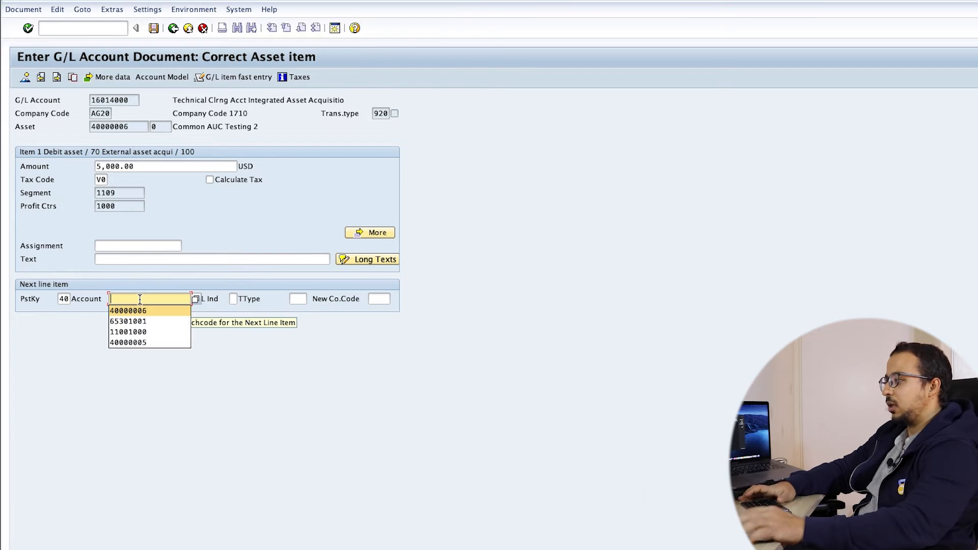
left_click(135, 321)
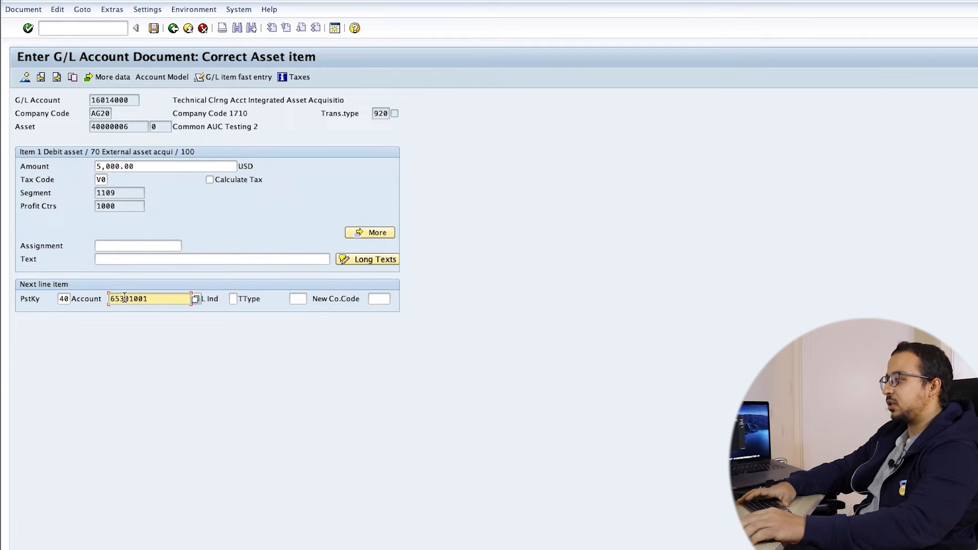
key("Return")
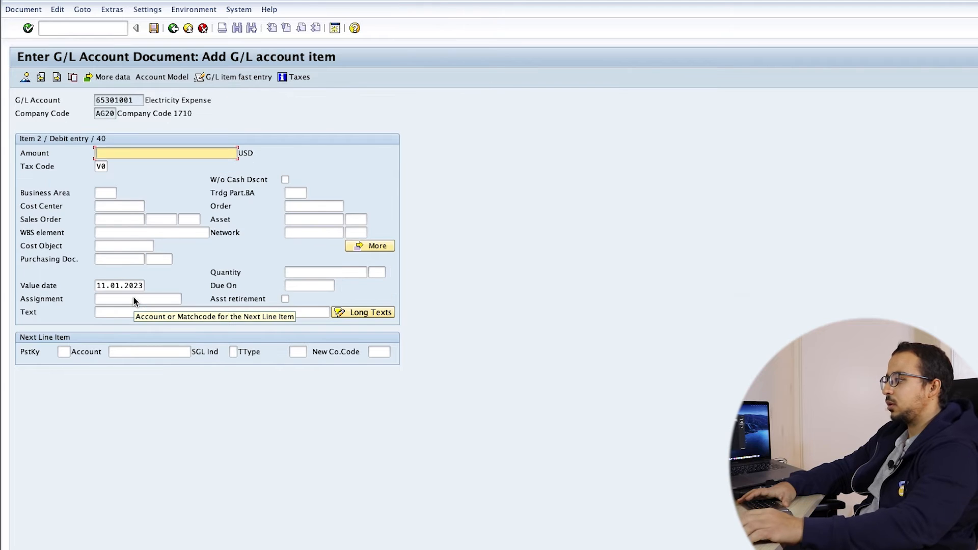
Step: Enter 7000 USD for the second line item and assign it to the Common AUC capital investment order
type("7000")
key("Return")
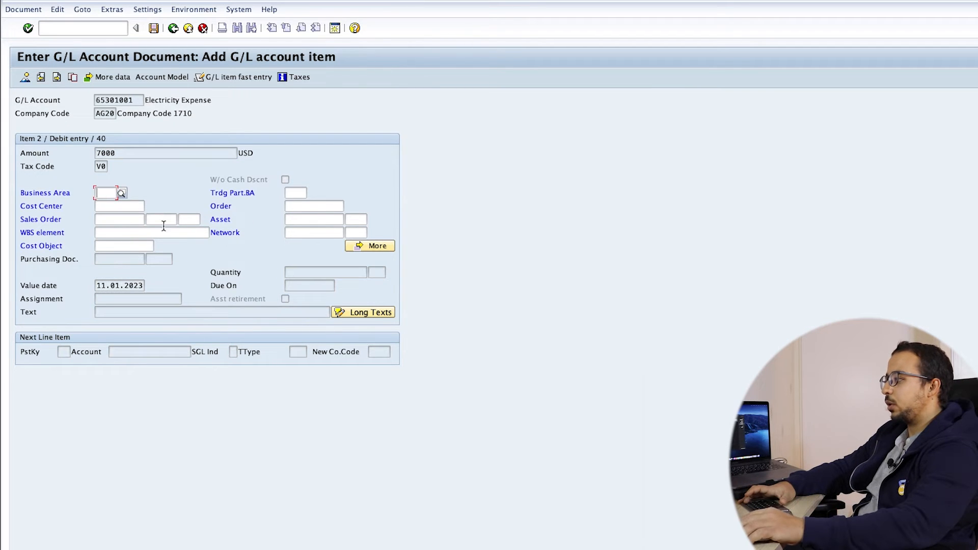
left_click(304, 207)
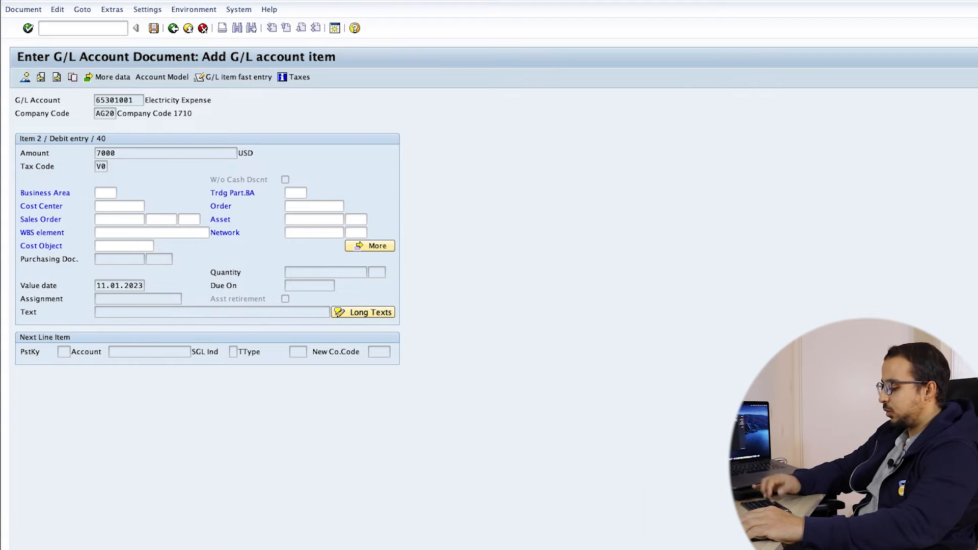
type("600101")
key("Return")
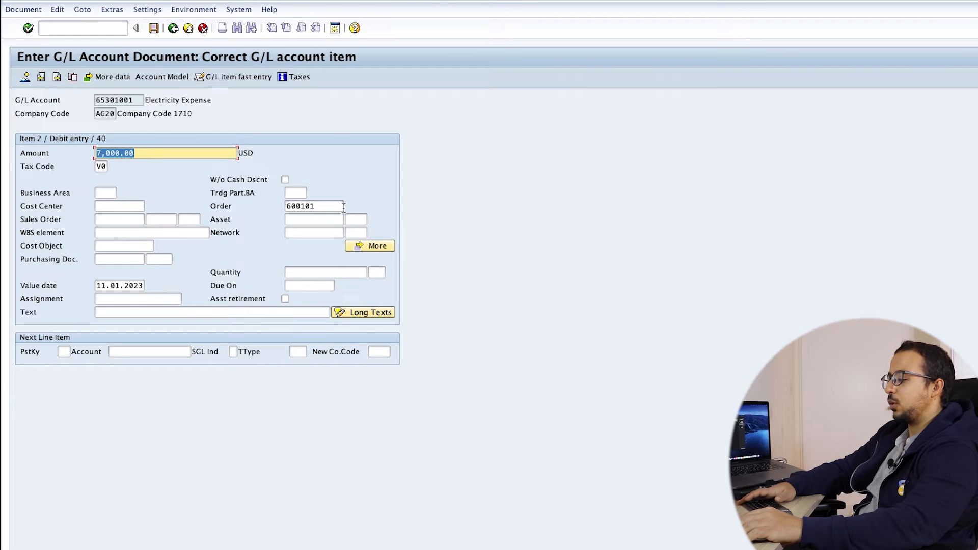
Step: Add a third line item with posting key 40, again on the Electricity Expense G/L account
left_click(63, 351)
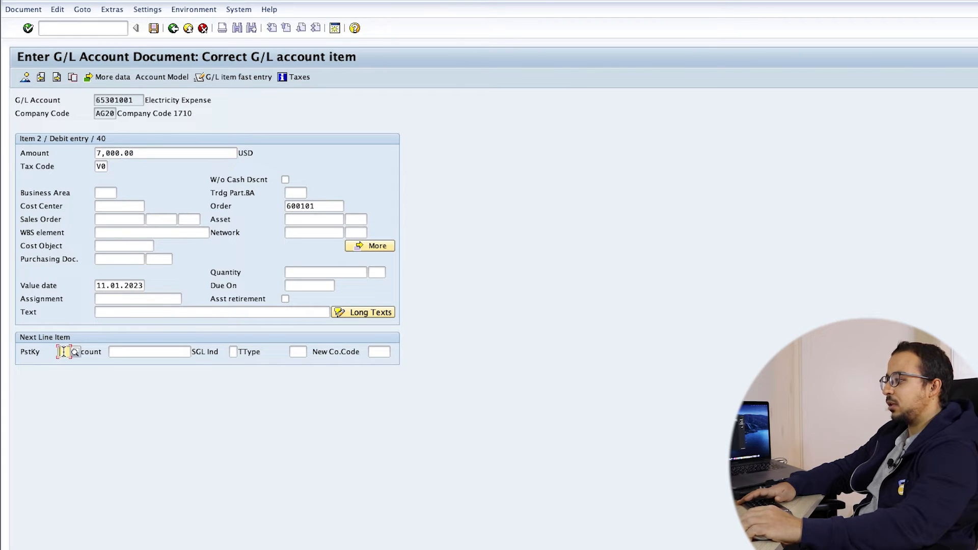
type("40")
left_click(137, 351)
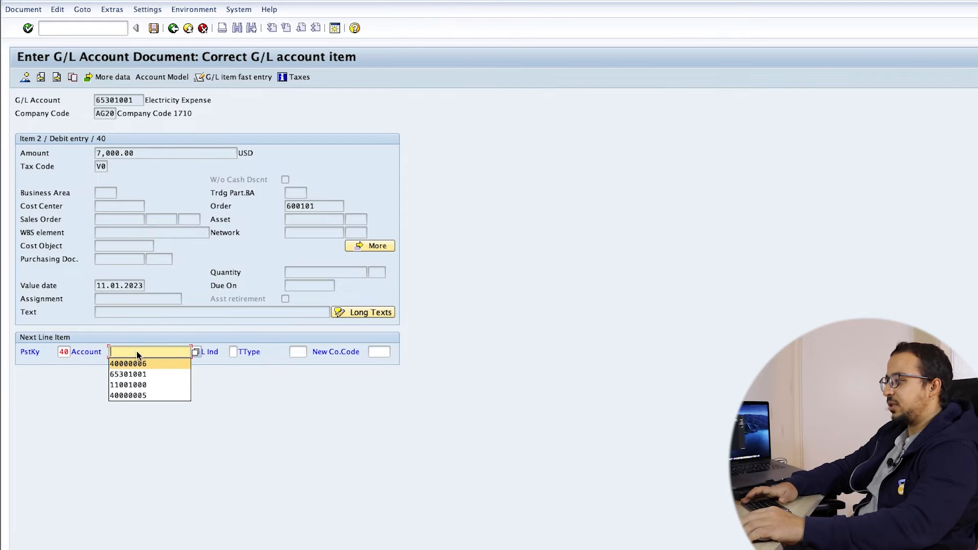
left_click(136, 374)
key("Return")
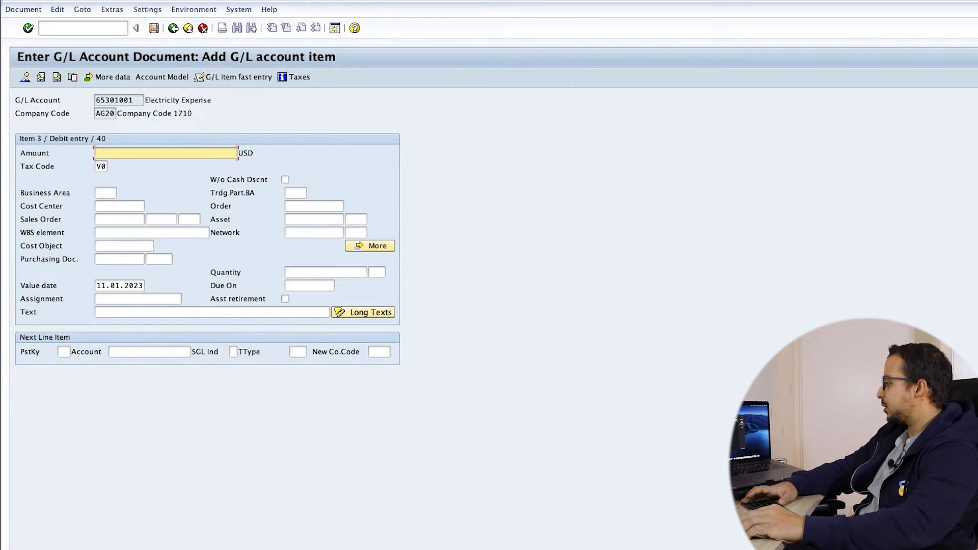
Step: Enter 9000 USD for the third line item and assign it to WBS element AGT25
left_click(157, 231)
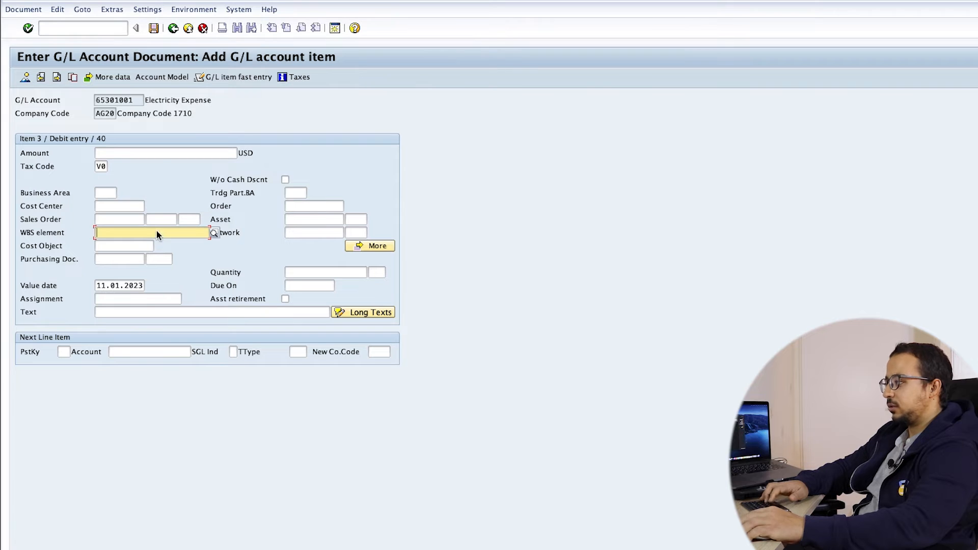
type("AGT25")
left_click(164, 153)
type("9000")
key("Return")
Step: Add a fourth line item with posting key 50 on the Bank 1 main G/L account
left_click(64, 352)
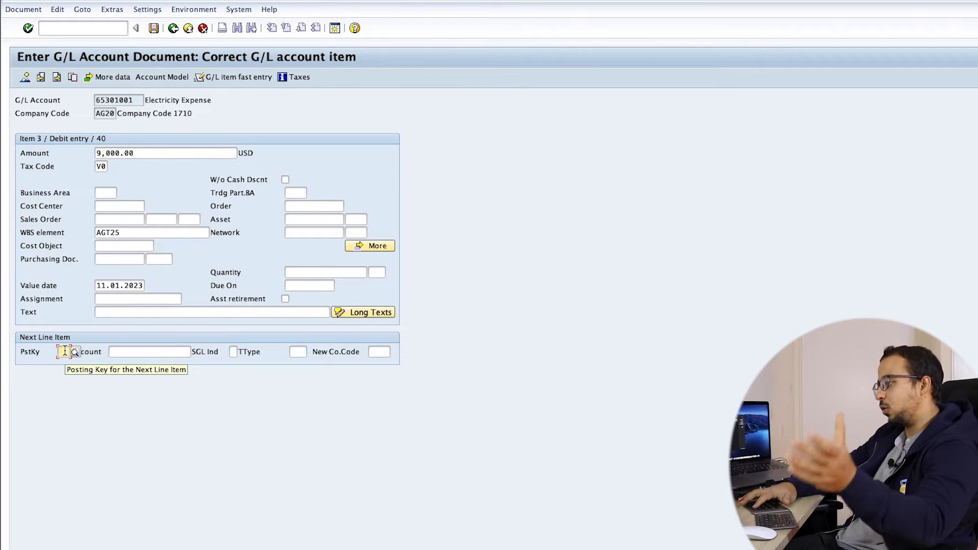
type("5")
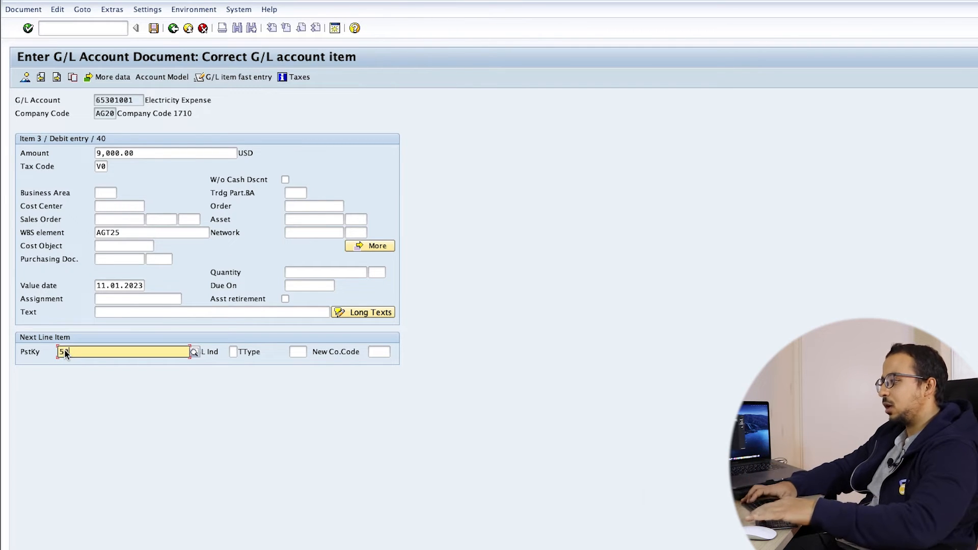
type("0")
key("Return")
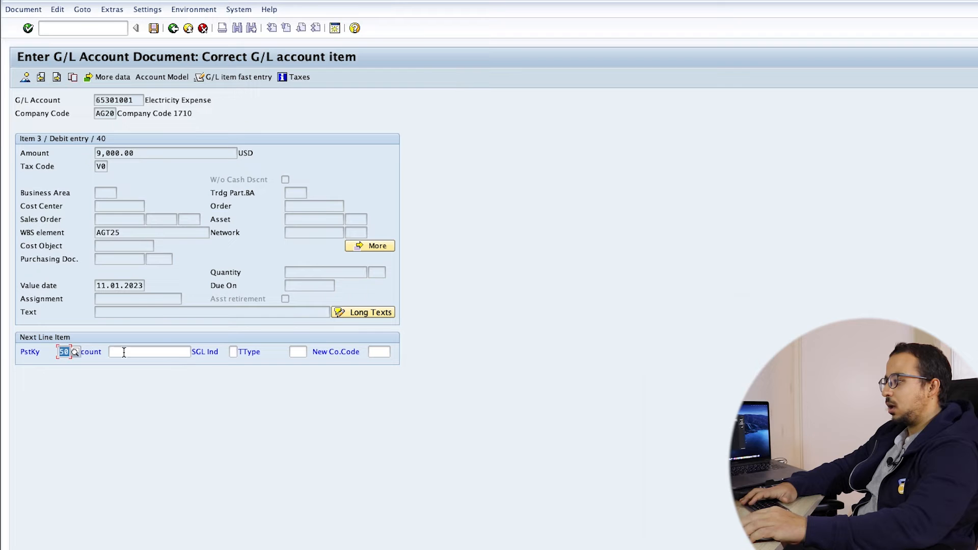
left_click(168, 351)
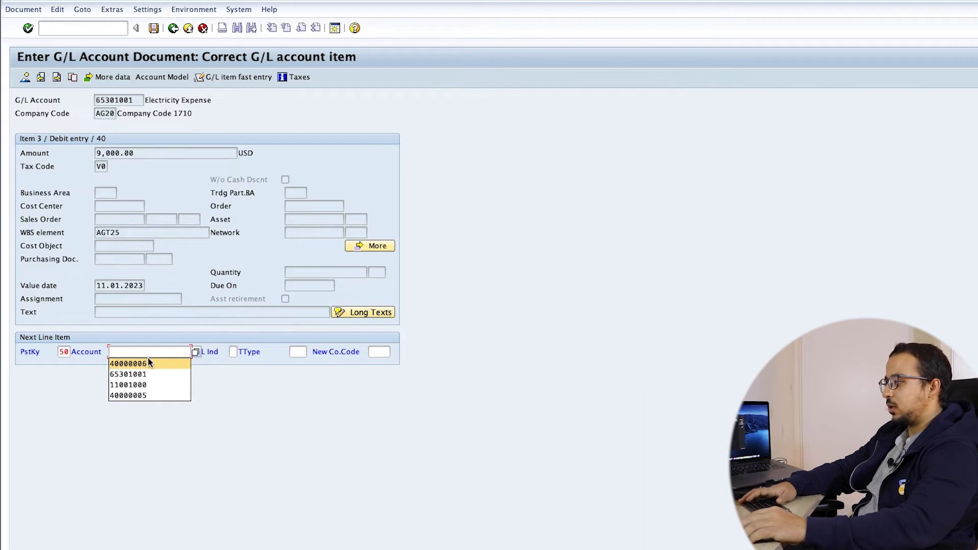
left_click(137, 385)
key("Return")
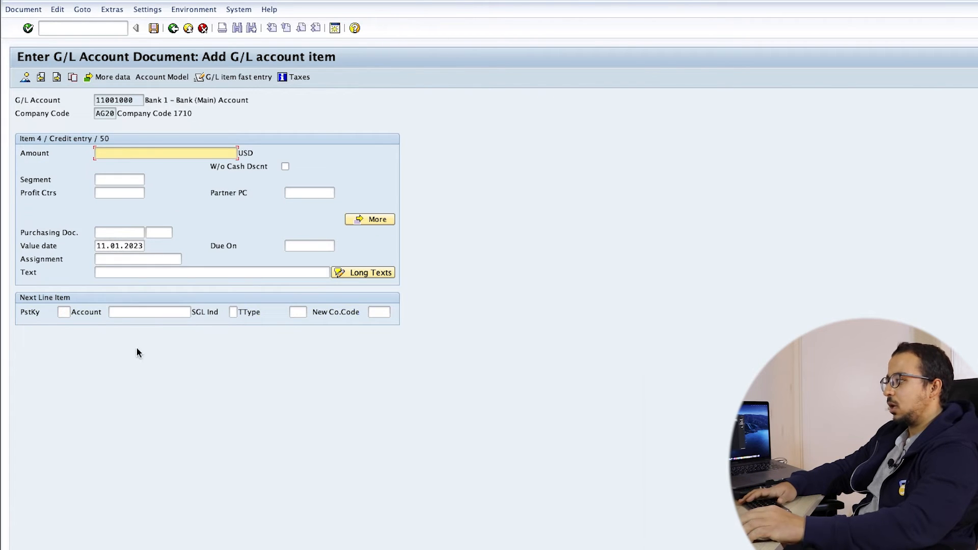
Step: Give the bank line item the balancing amount (*) and profit center 1000, and post the document
type("*")
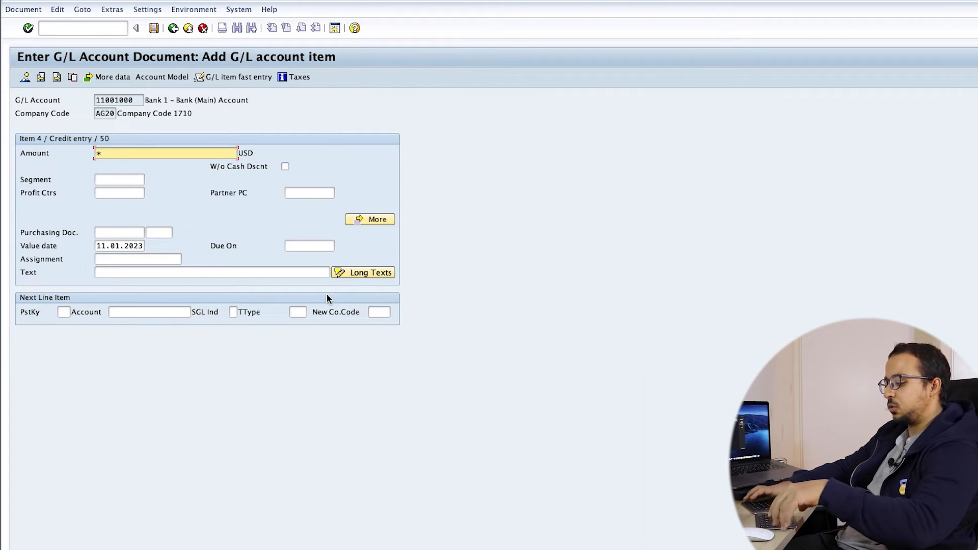
key("Return")
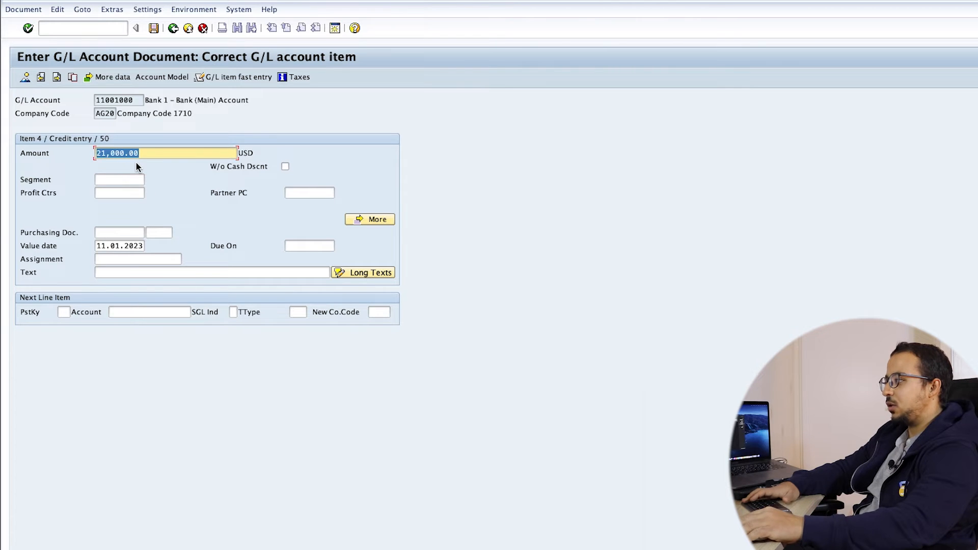
left_click(107, 192)
type("1000")
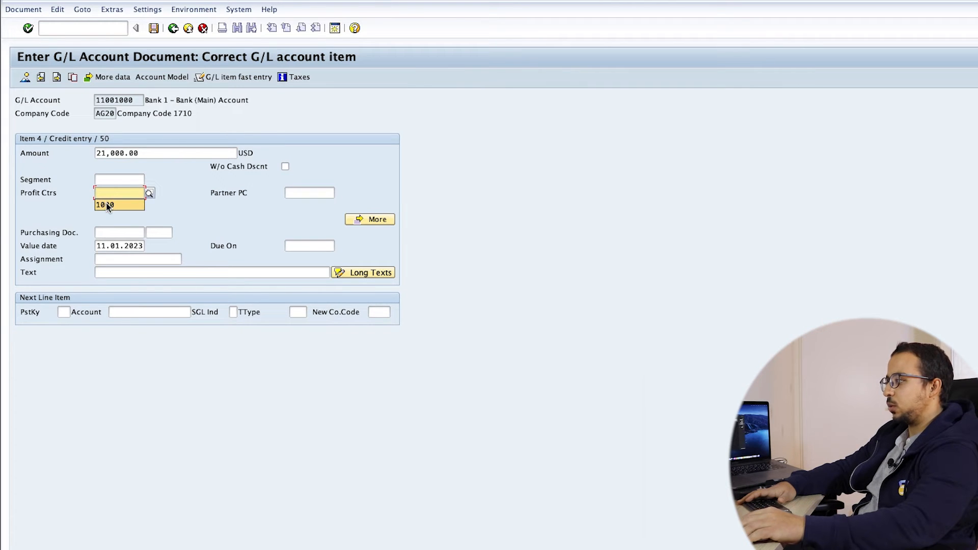
key("Return")
left_click(25, 77)
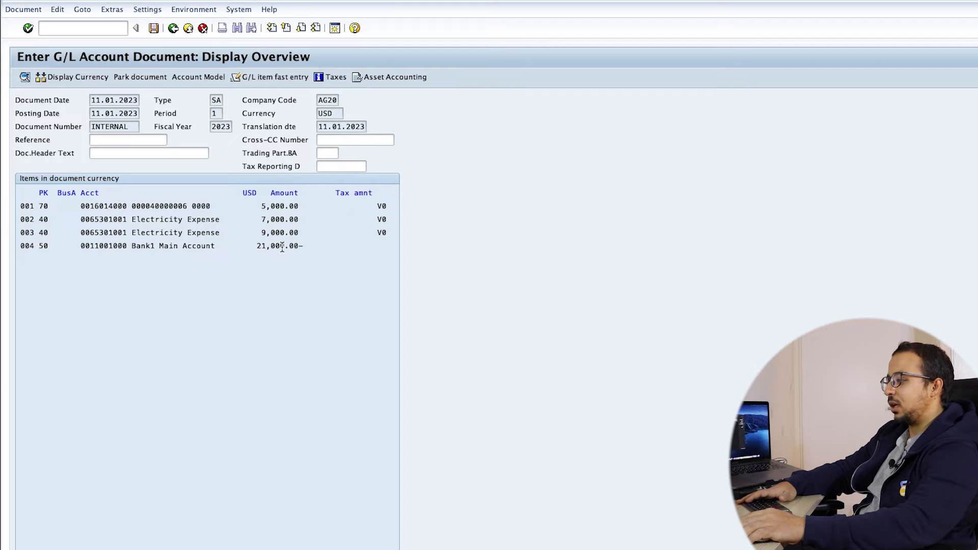
left_click(154, 28)
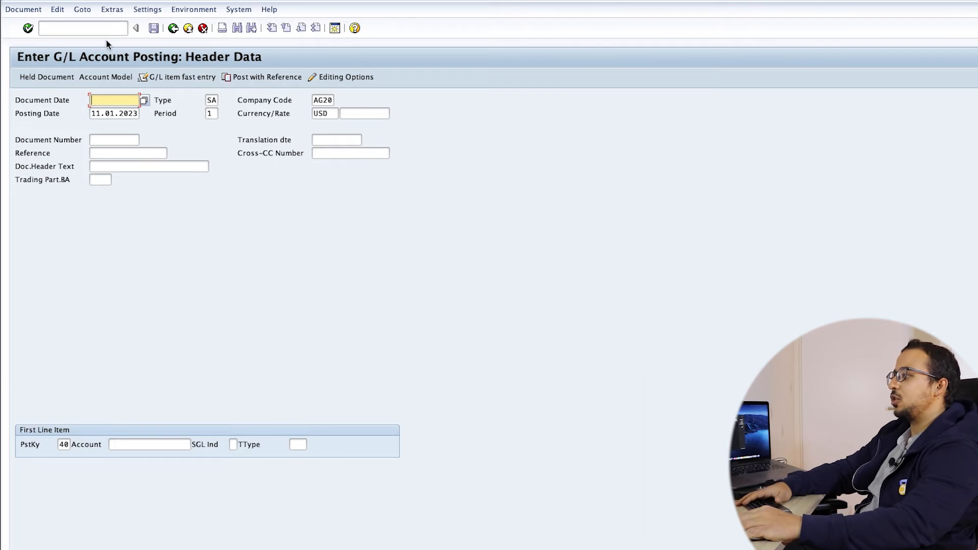
left_click(100, 28)
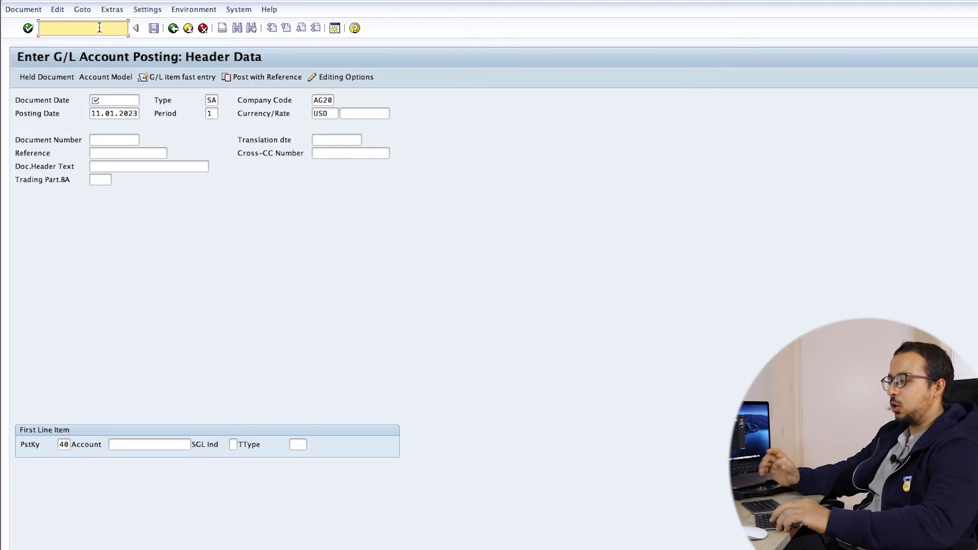
type("/")
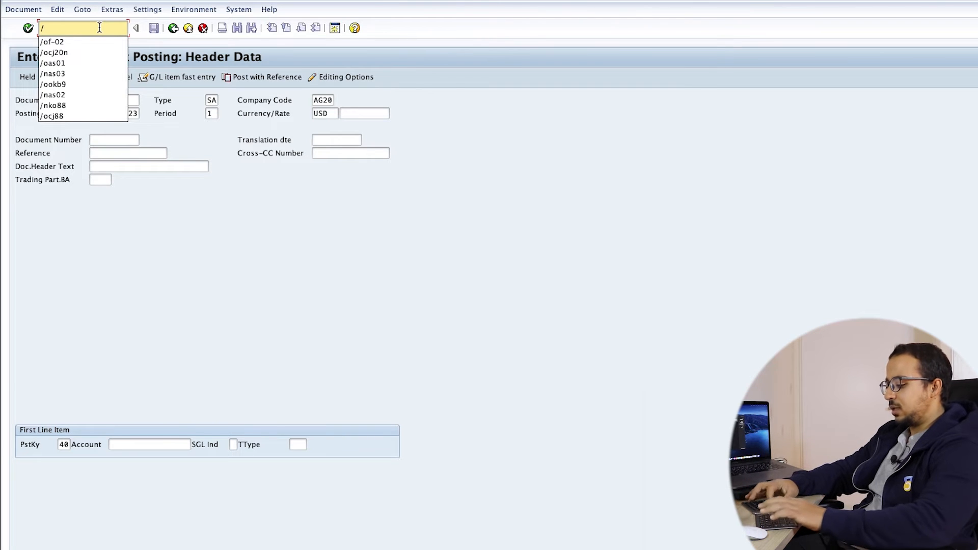
type("nf-02")
key("Return")
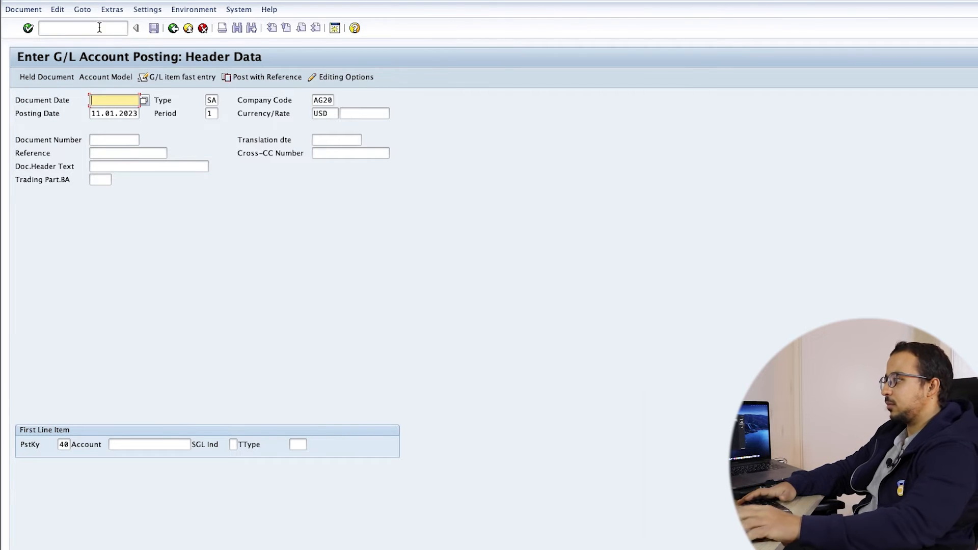
Step: Open transaction CJ88 and select WBS element AGT25 for settlement, leaving the project empty
left_click(99, 27)
type("/n")
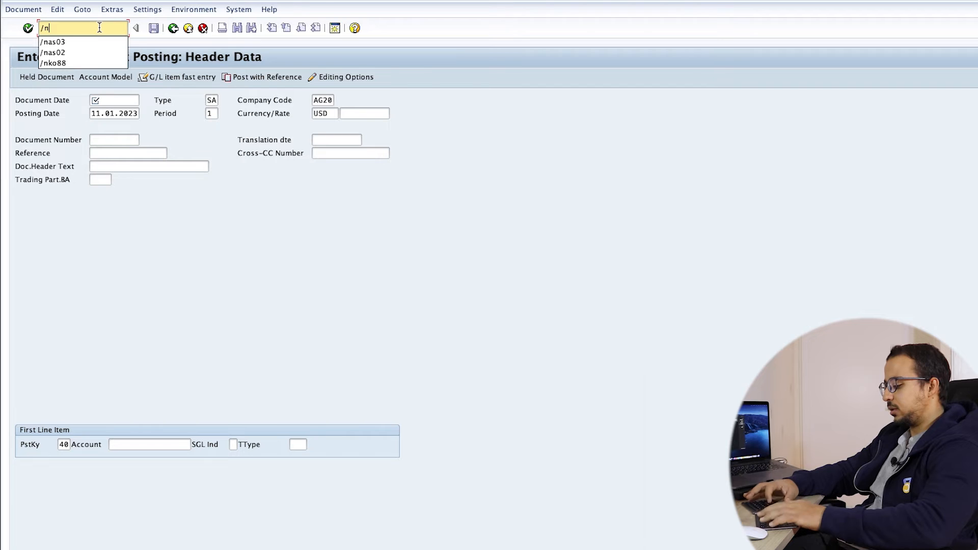
type("cj88")
key("Return")
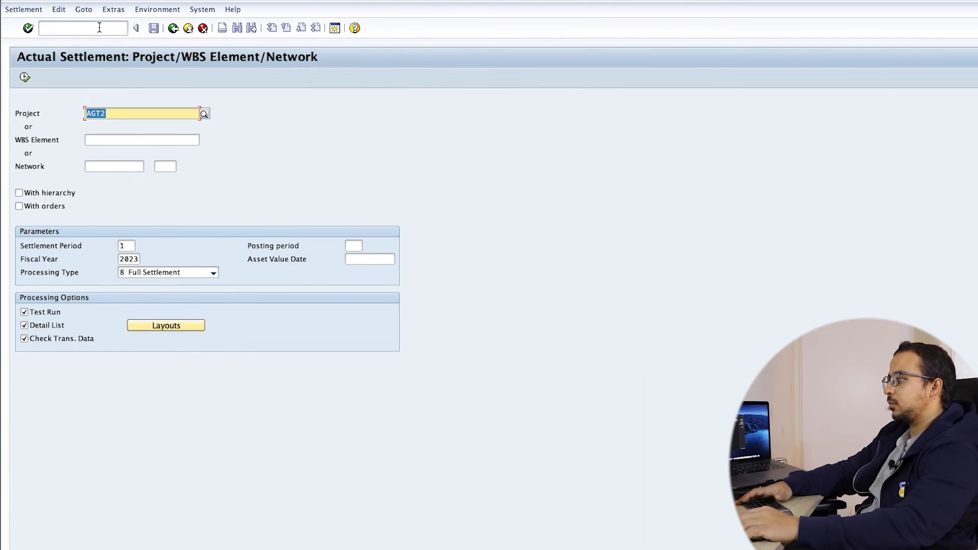
key("BackSpace")
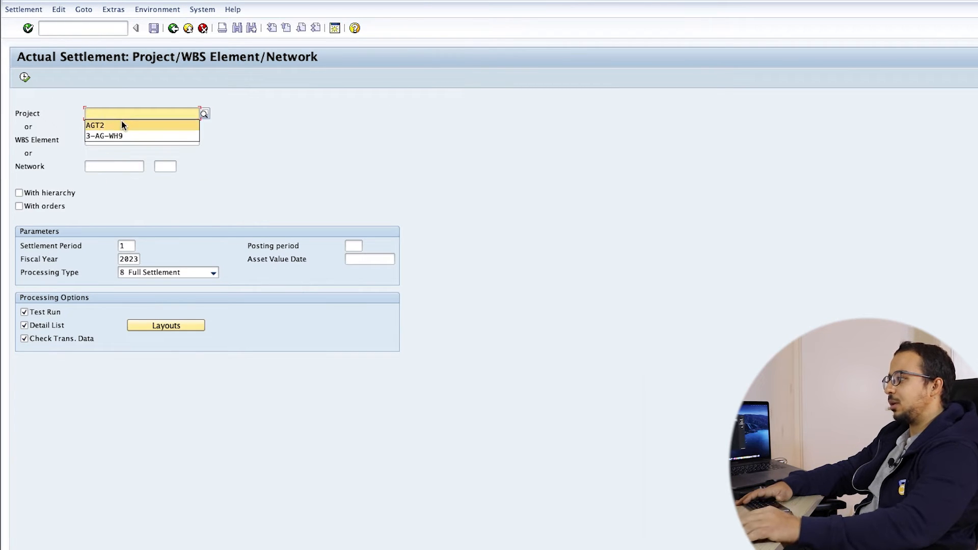
left_click(176, 141)
type("AGT25")
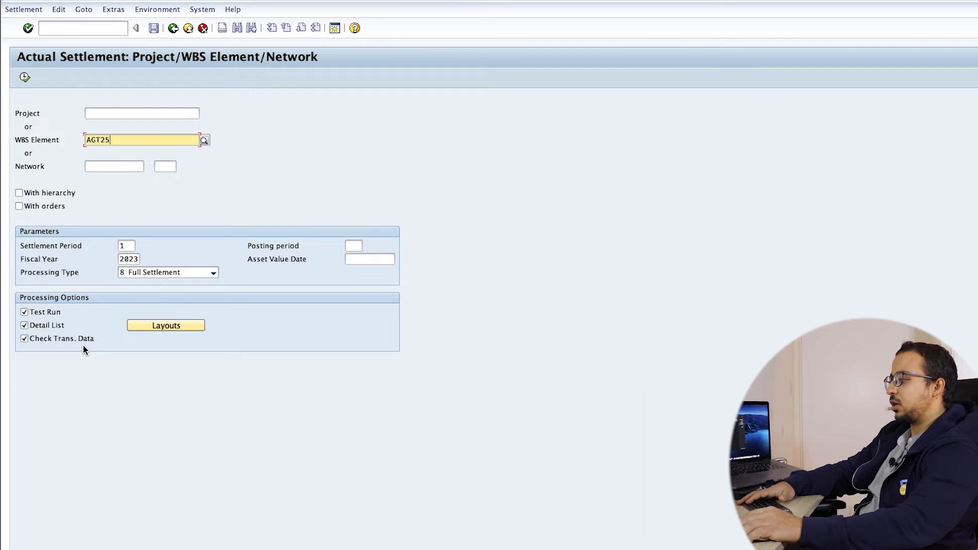
Step: Set the processing type to 1 Automatic and execute the WBS element settlement as a test run
left_click(162, 274)
left_click(162, 285)
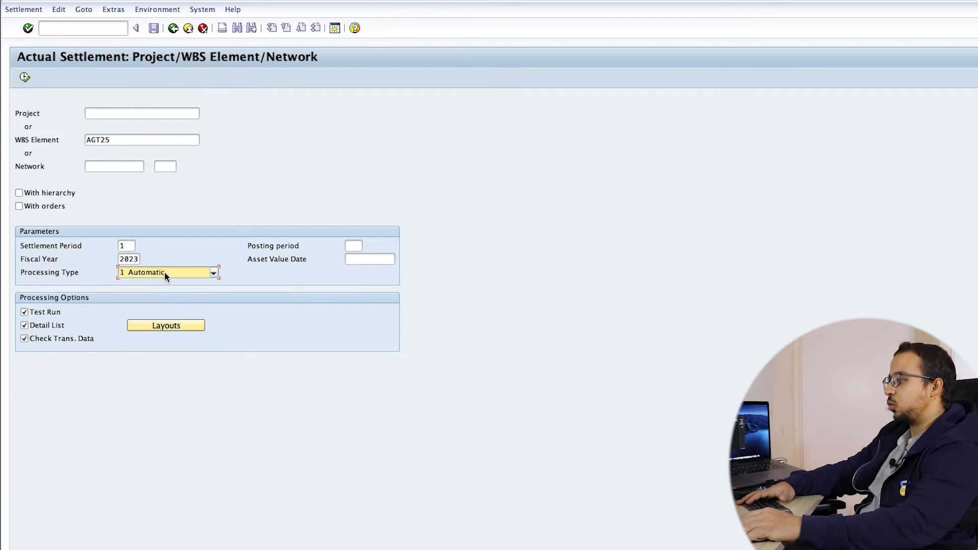
left_click(25, 77)
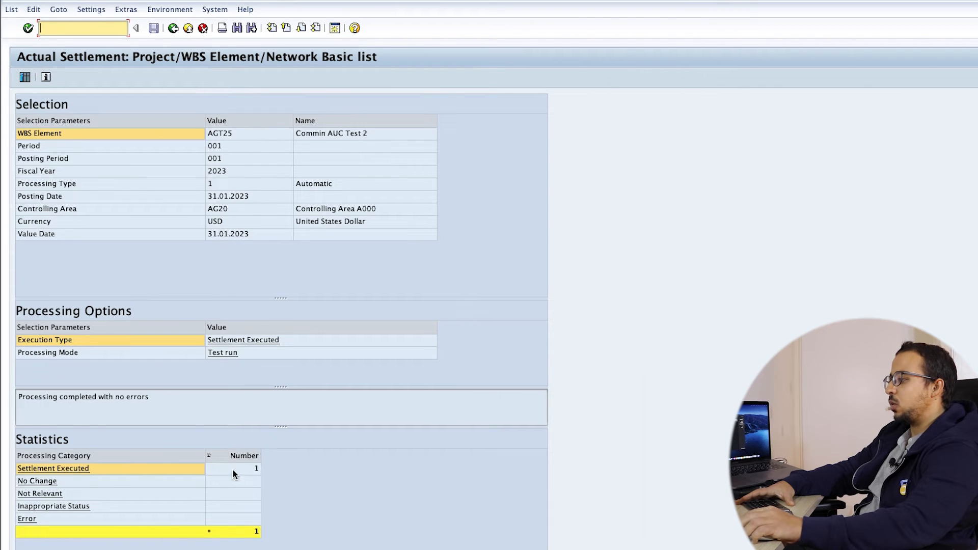
Step: Examine the test run's detail list, including the sender and receiver debit values
left_click(25, 77)
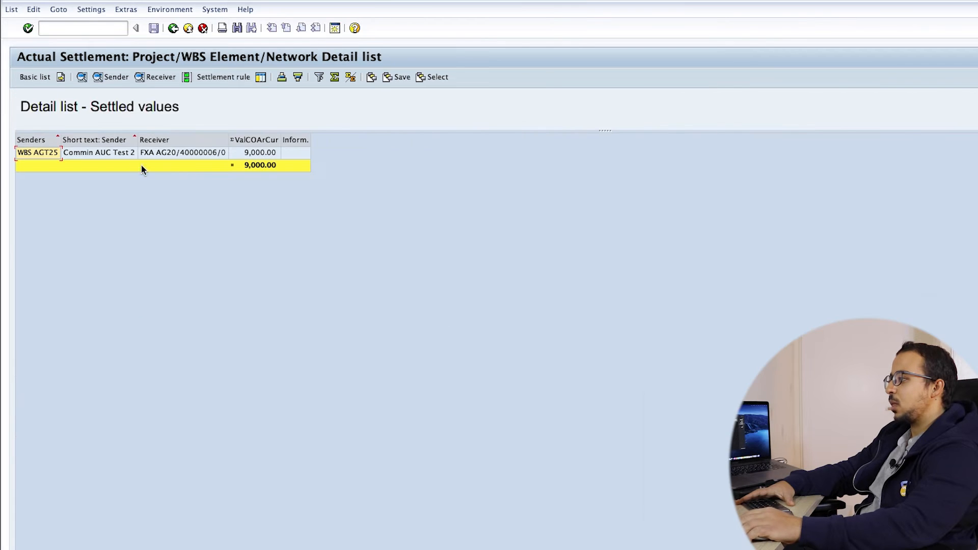
left_click(124, 77)
left_click(35, 173)
left_click(173, 28)
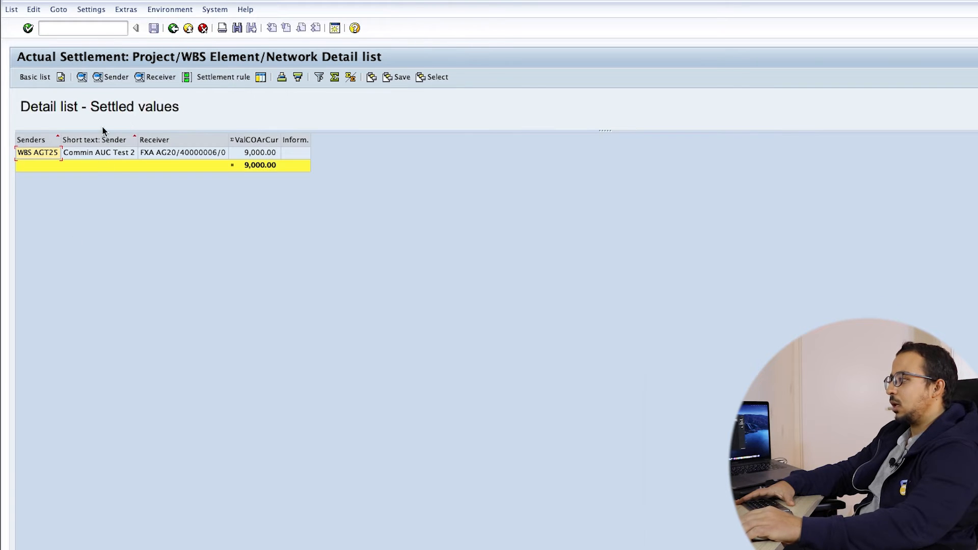
left_click(150, 79)
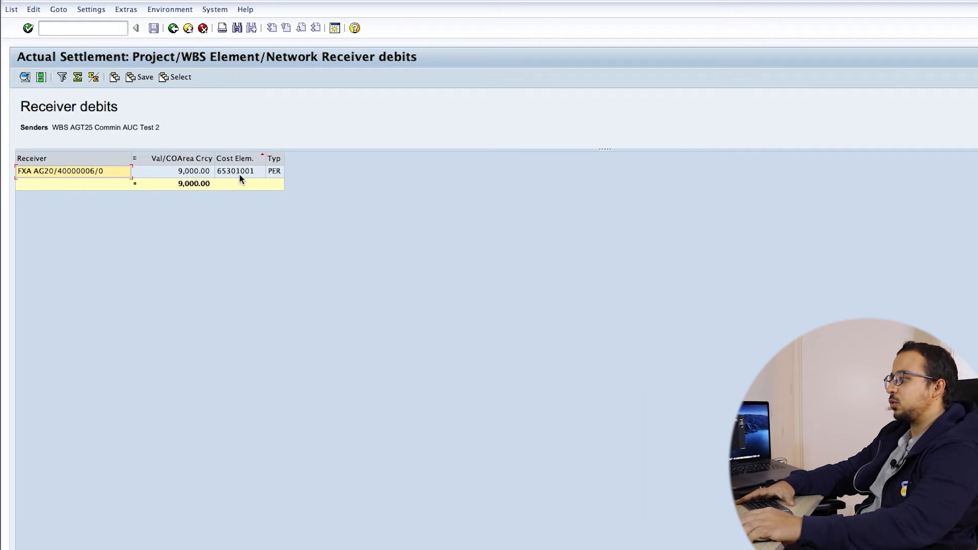
left_click(182, 29)
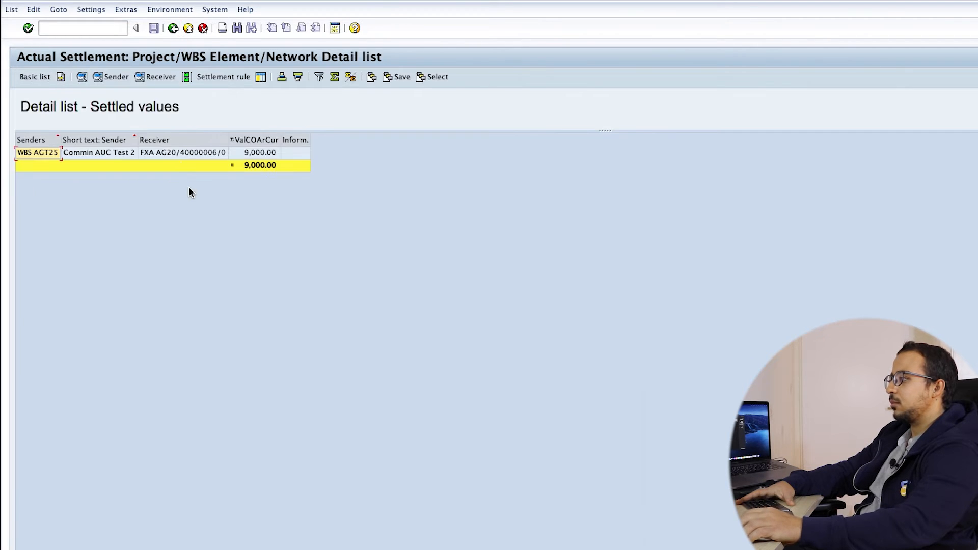
Step: Go back to the settlement selection and execute the settlement of WBS element AGT25 as an actual run
left_click(173, 28)
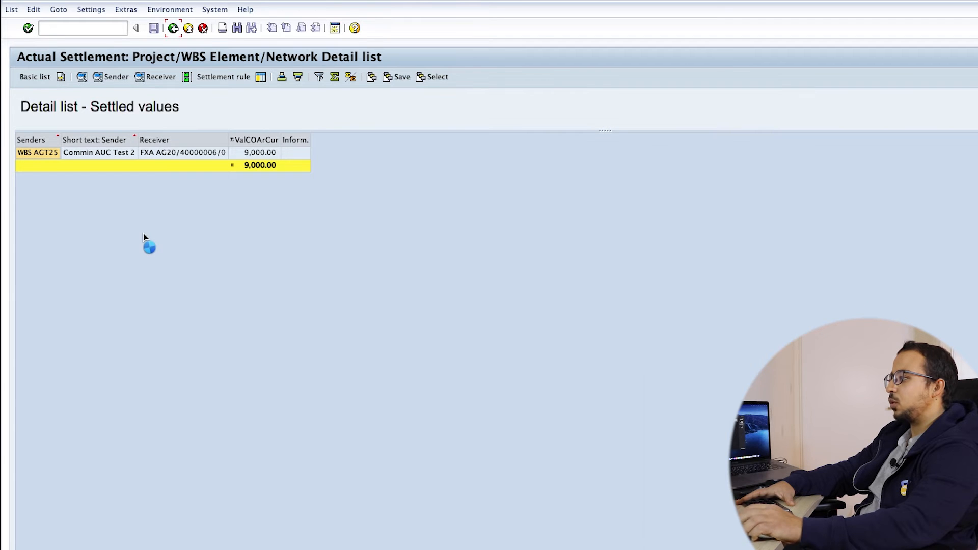
key("F3")
left_click(24, 77)
Step: Review the accounting document for ledger group 0L from the actual settlement's detail list
left_click(26, 76)
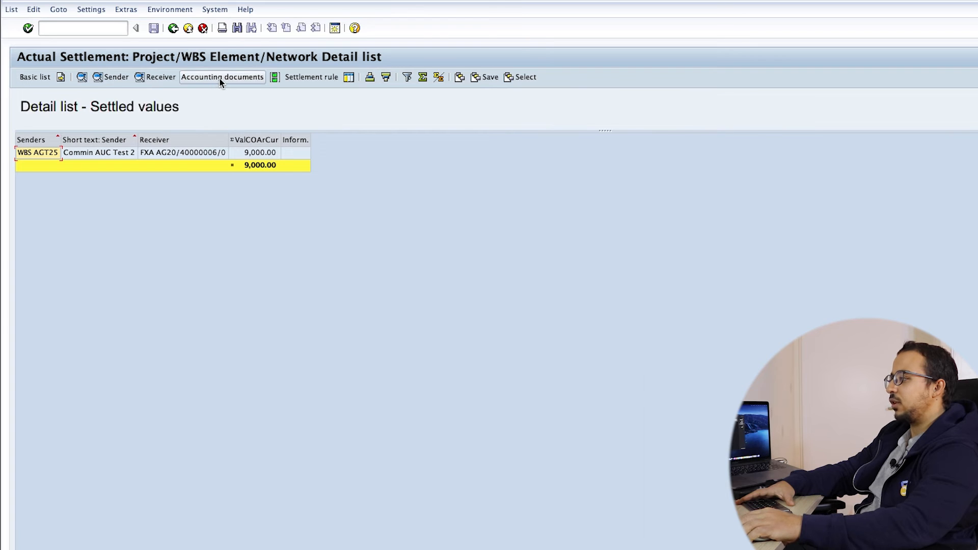
left_click(219, 78)
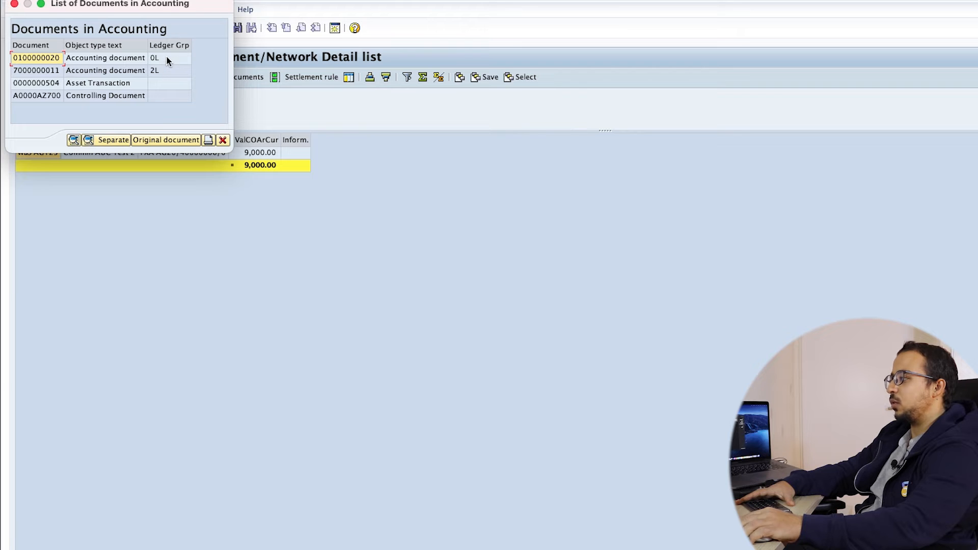
double_click(112, 59)
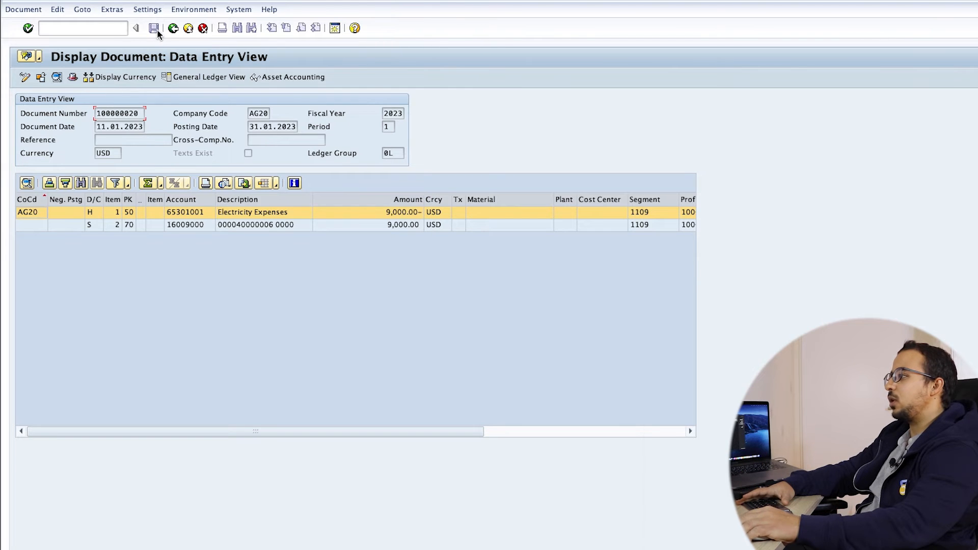
left_click(173, 29)
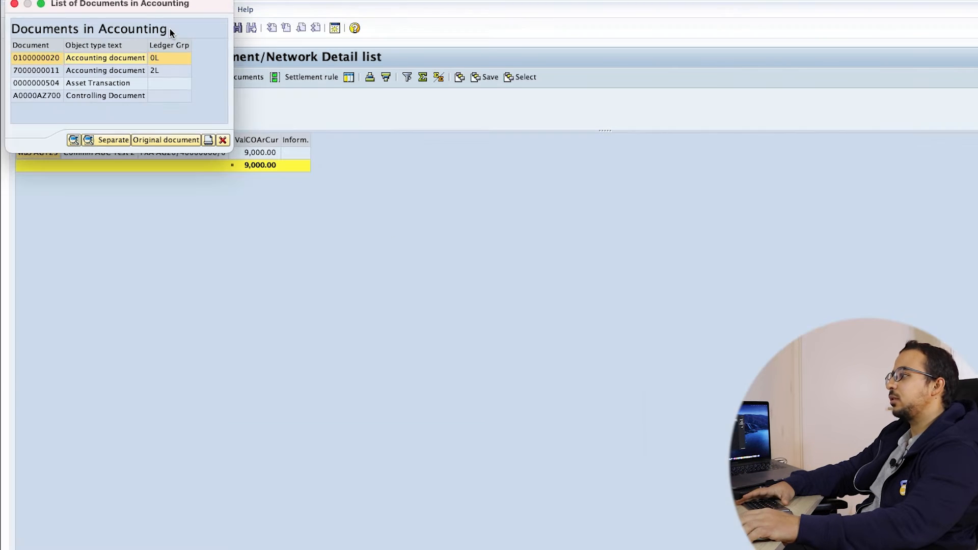
left_click(222, 141)
Step: Open transaction KO88 and set the processing type to 1 Automatic for the capital investment order's settlement
left_click(117, 28)
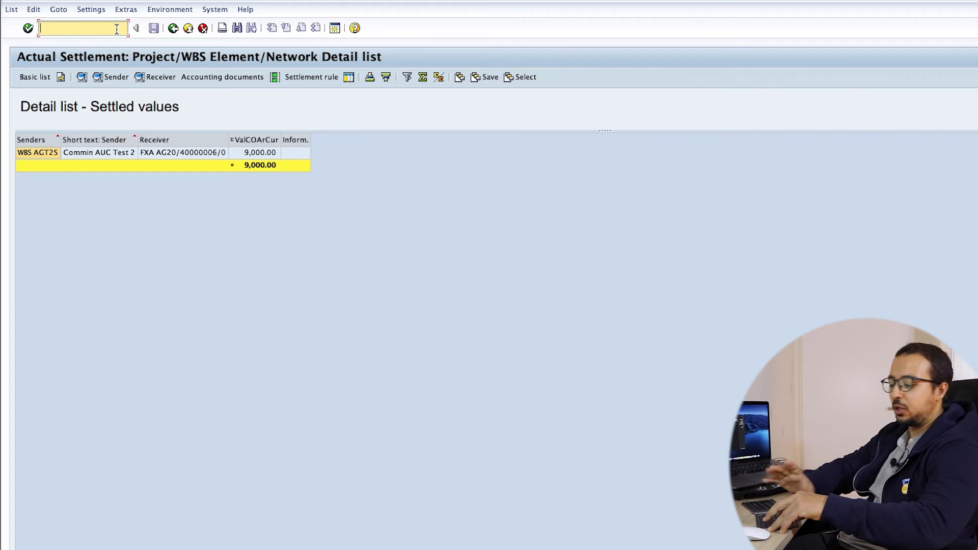
type("/n")
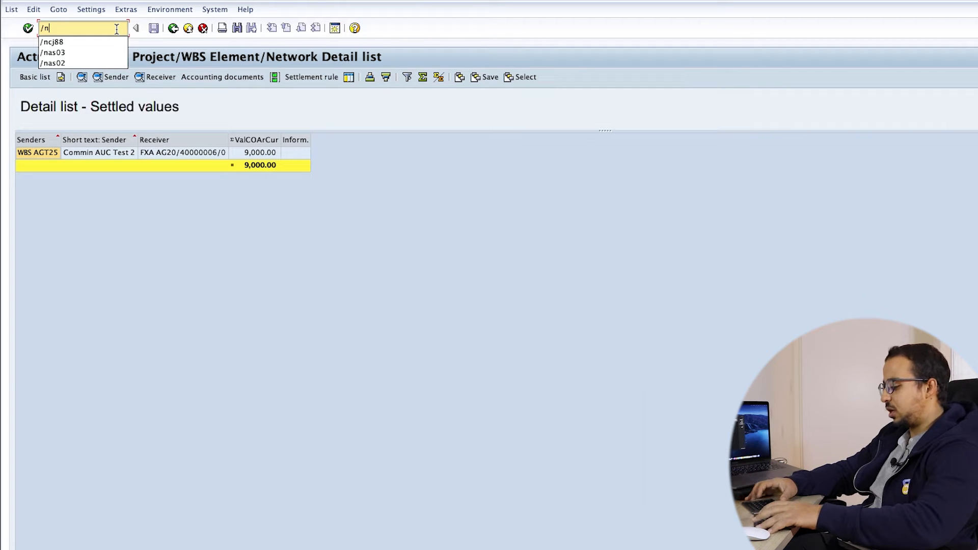
type("k")
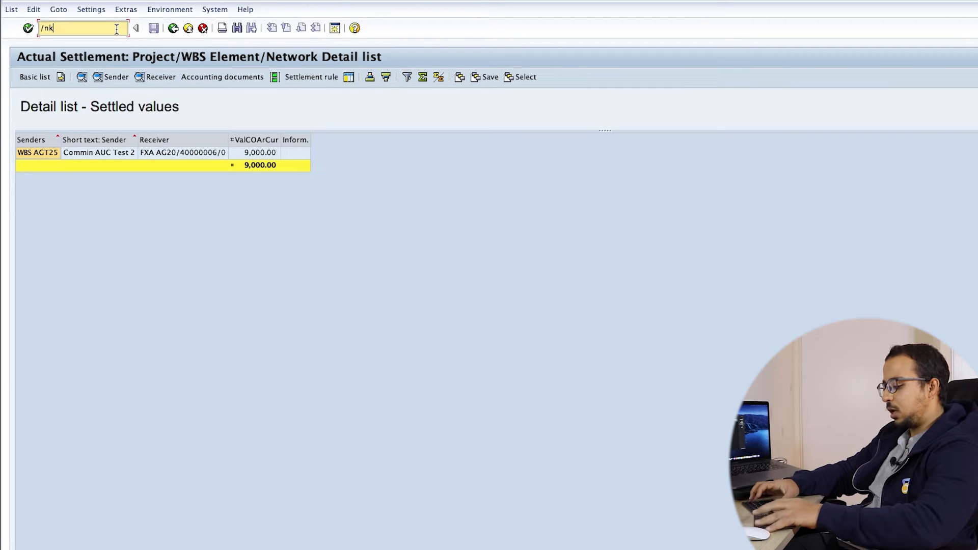
type("o88")
key("Return")
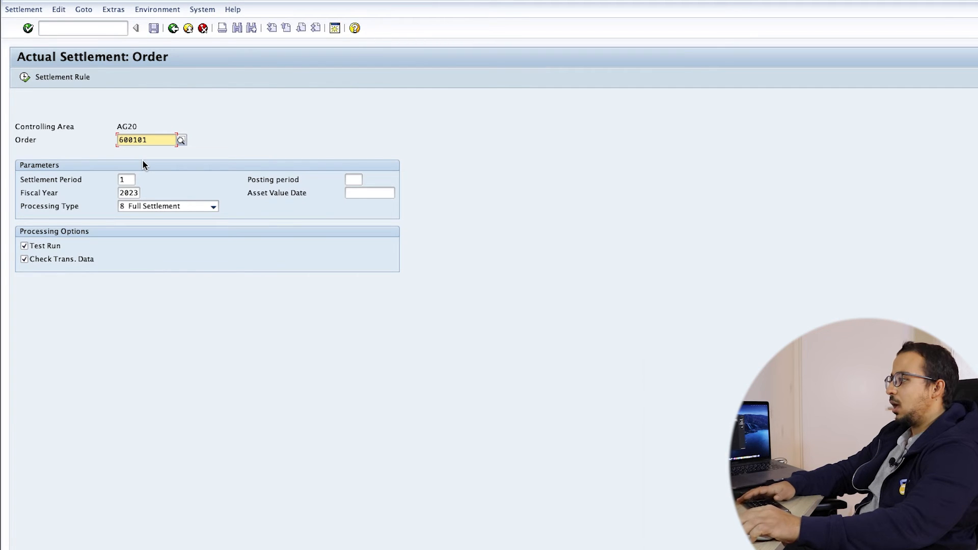
left_click(145, 206)
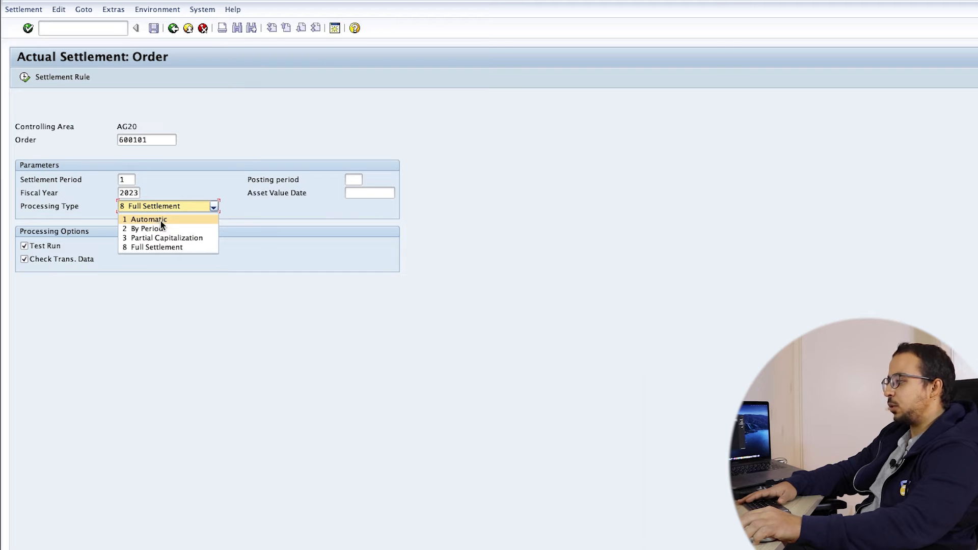
left_click(164, 218)
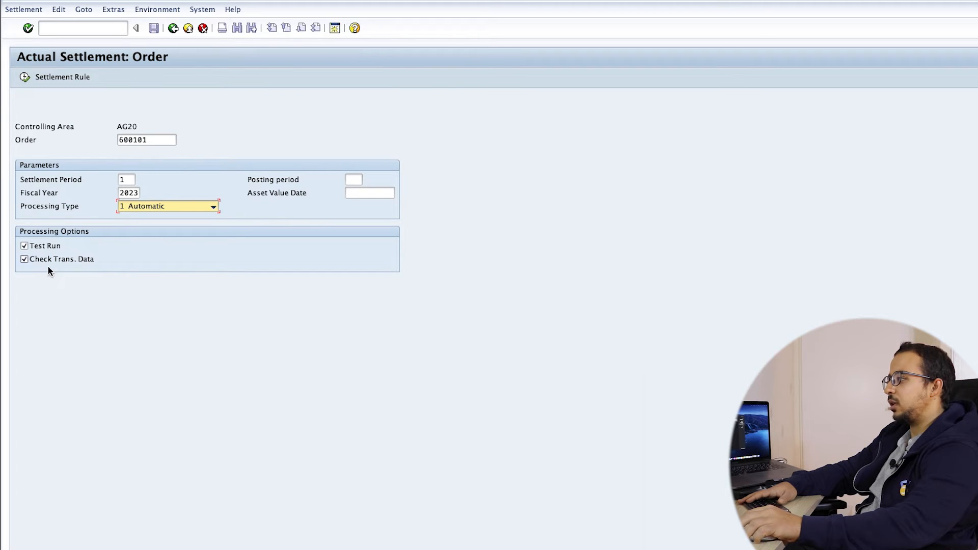
Step: Review the capital investment order's settlement rule, including its receiver asset, and return to the settlement selection
left_click(64, 77)
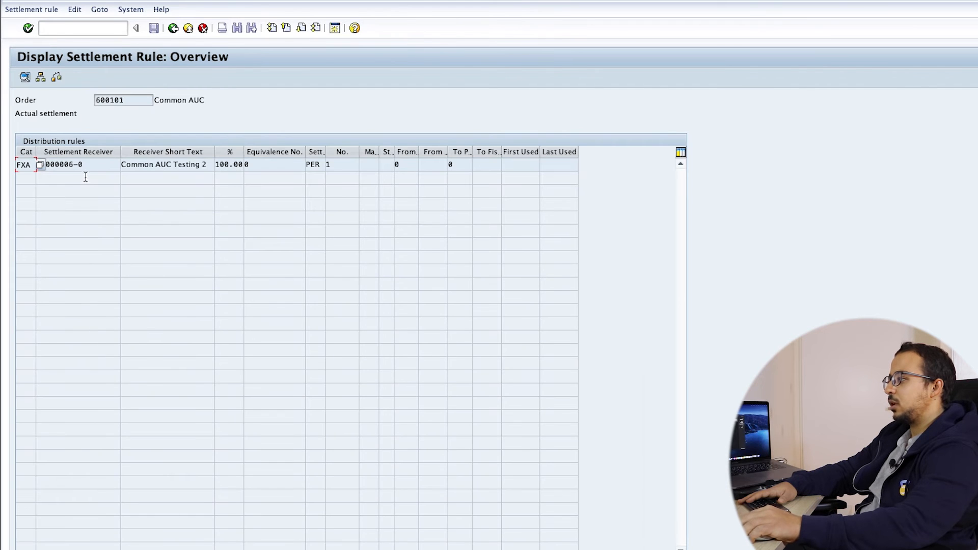
left_click(65, 166)
left_click(155, 170)
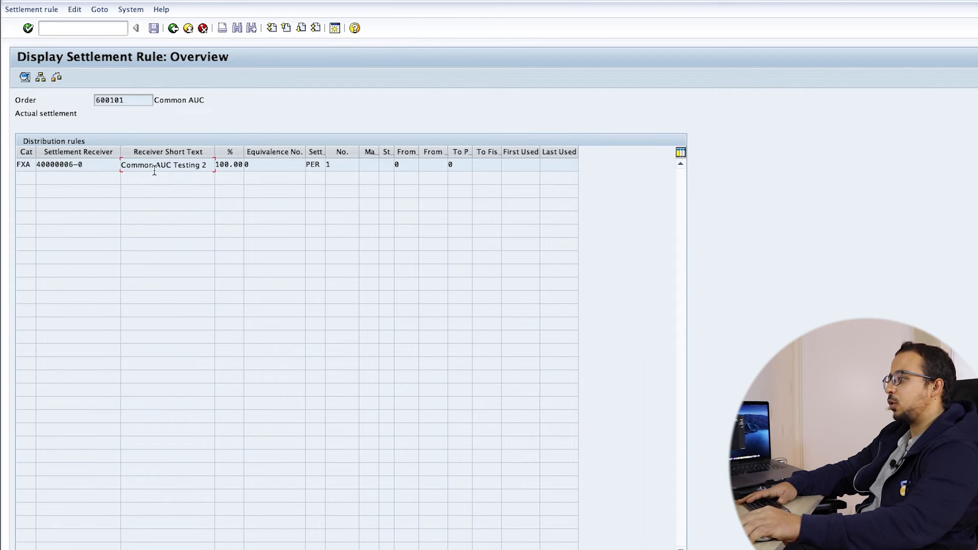
left_click(173, 28)
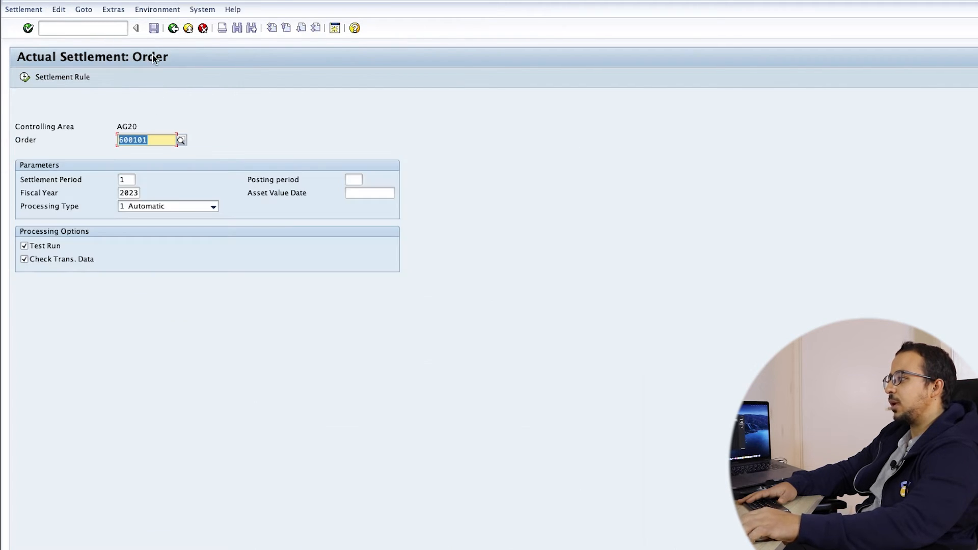
Step: Run the order's settlement as a test run and review the settled values in the detail list
left_click(28, 79)
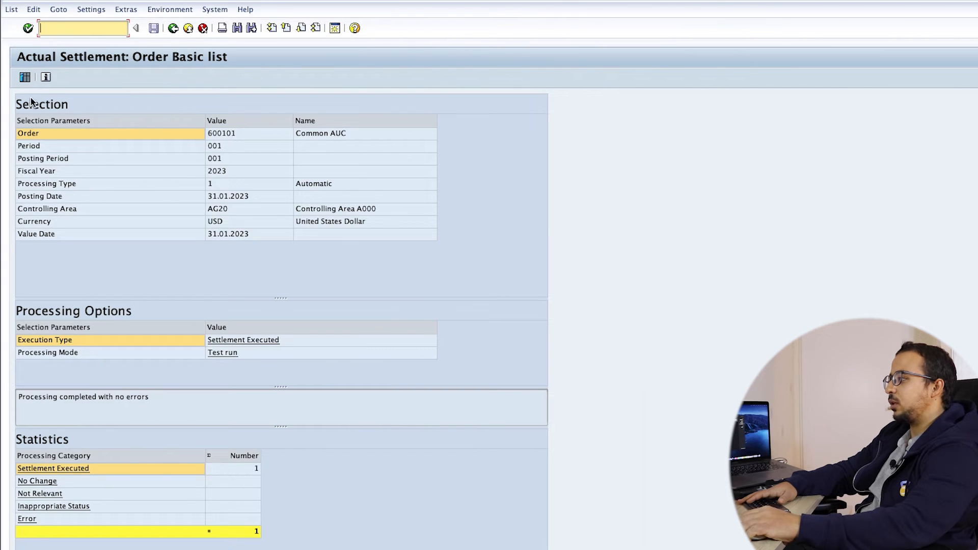
left_click(23, 78)
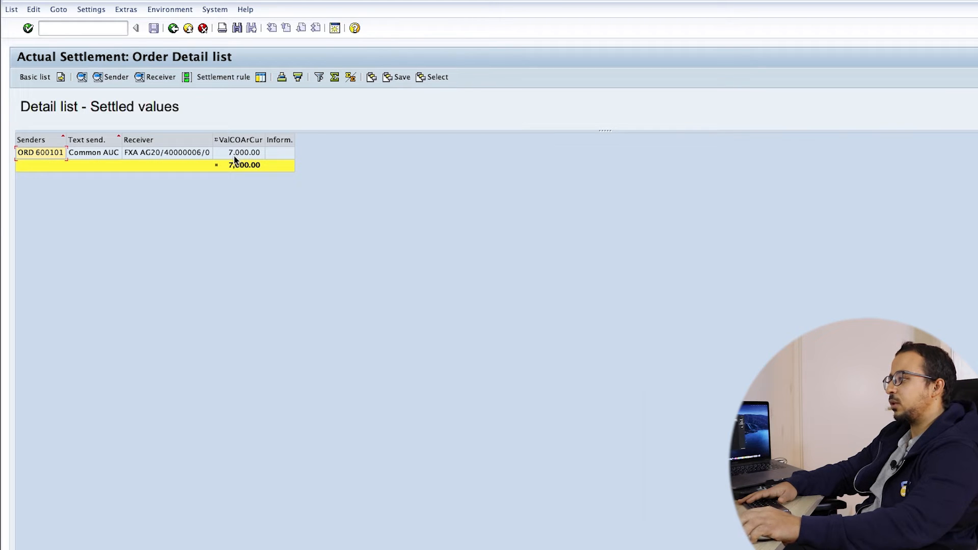
left_click(175, 31)
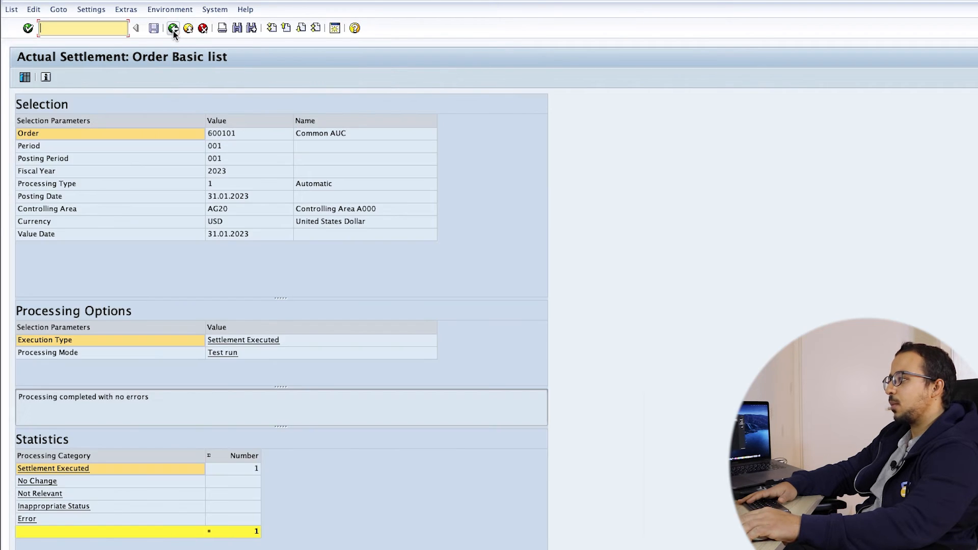
Step: Return to the settlement selection, turn off Test Run and execute the capital investment order's actual settlement
key("F3")
left_click(30, 245)
left_click(25, 76)
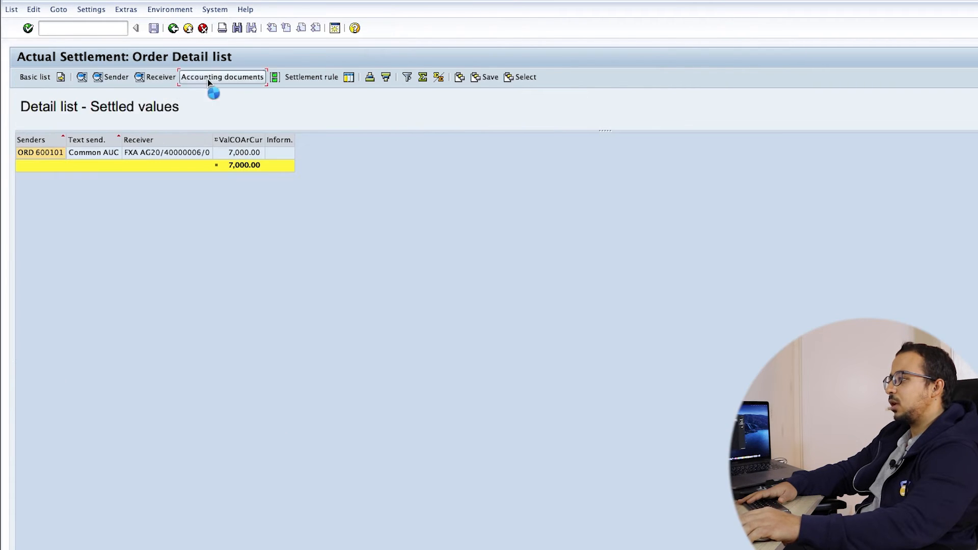
Step: Review the order settlement's accounting document for ledger group 0L, including the asset line item, and close the document list
left_click(208, 79)
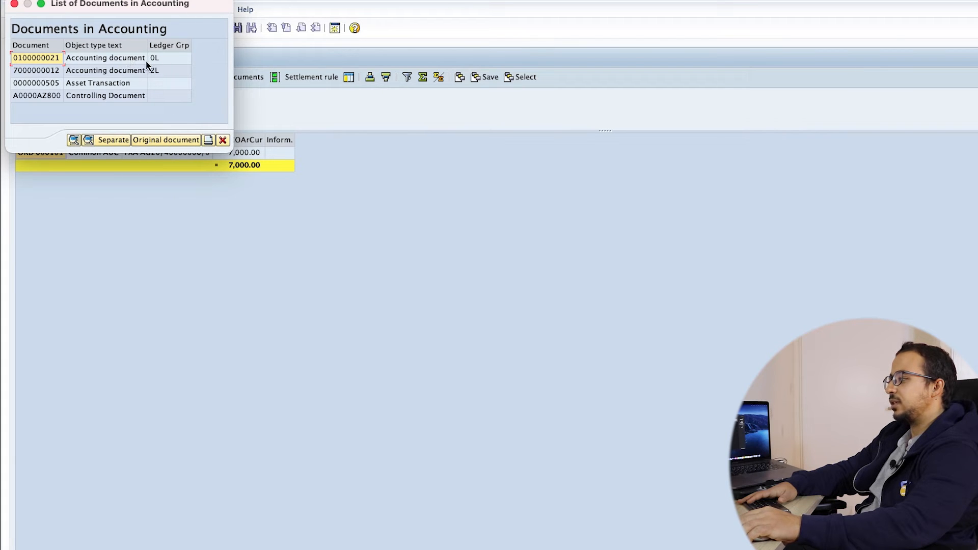
double_click(114, 58)
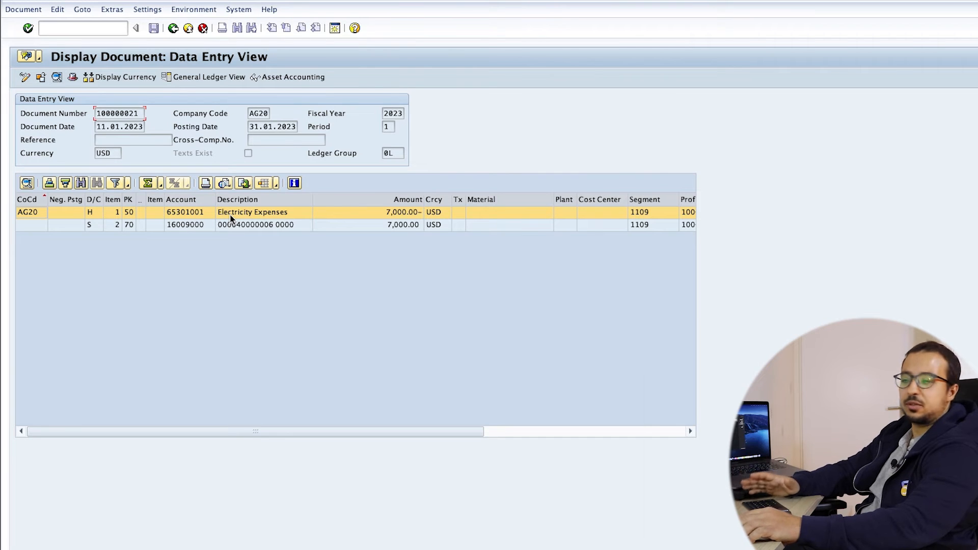
left_click(188, 226)
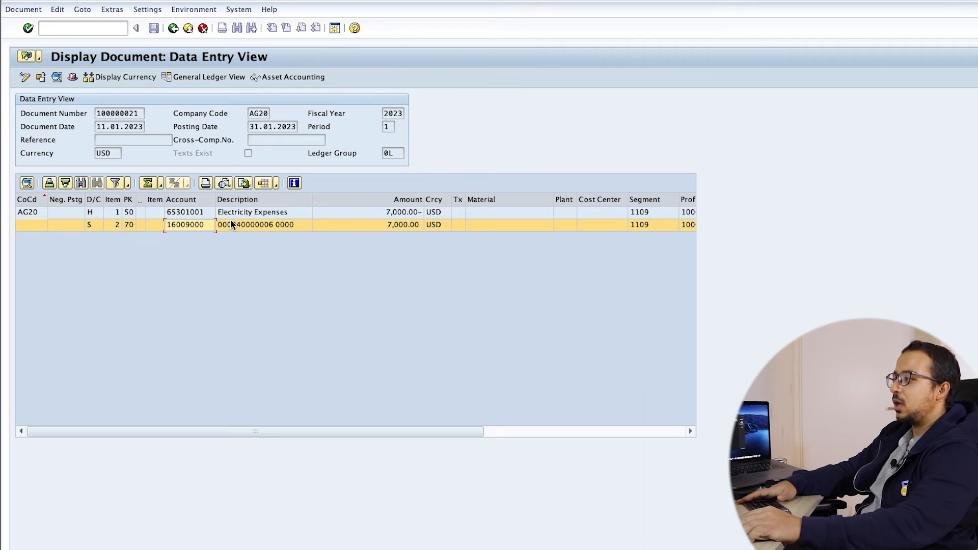
left_click(175, 30)
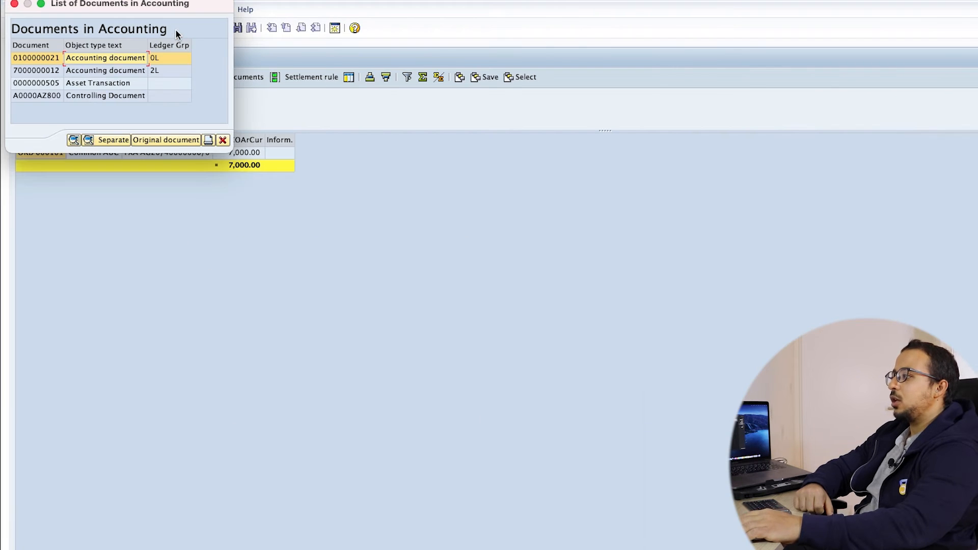
left_click(222, 140)
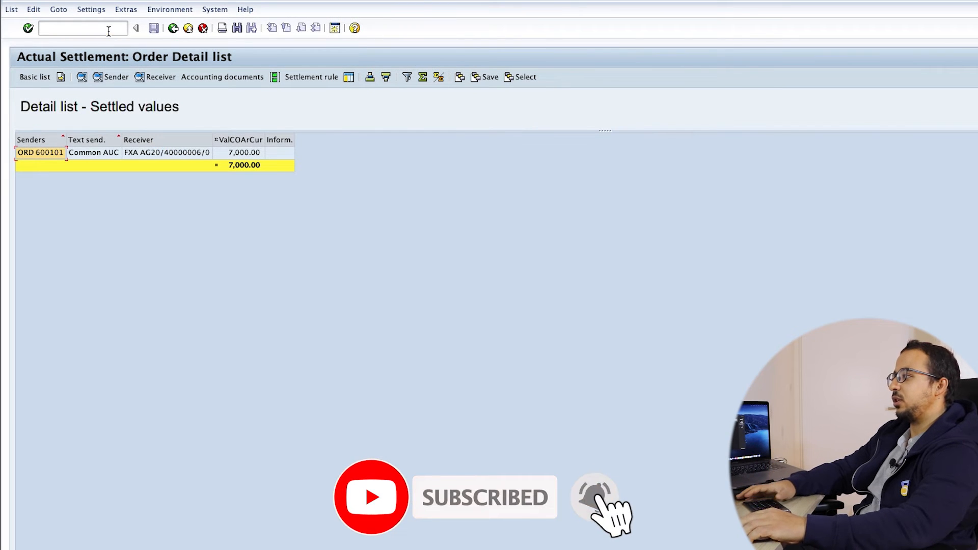
Step: Open transaction AS03 and display the asset values of asset 40000006 in company code AG20
left_click(108, 31)
type("/nas03")
key("Return")
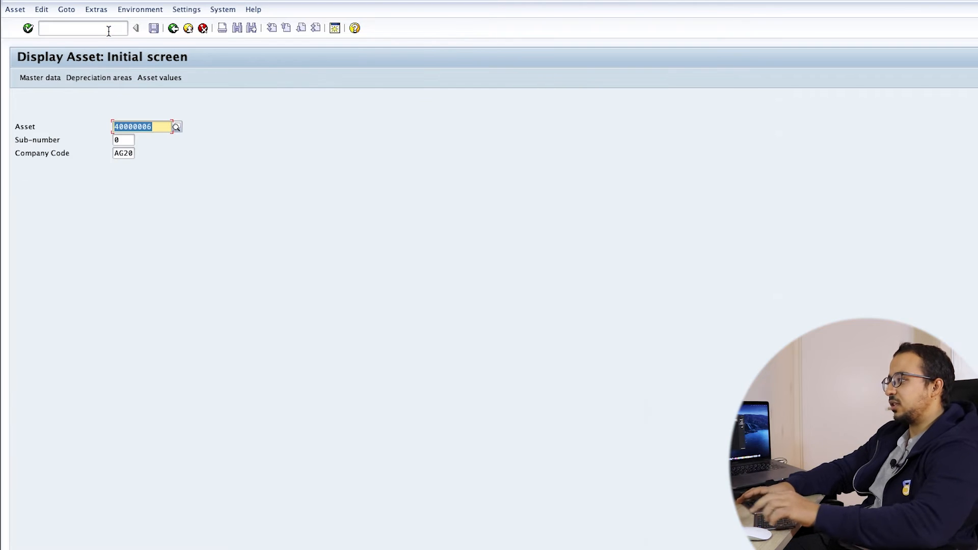
left_click(167, 78)
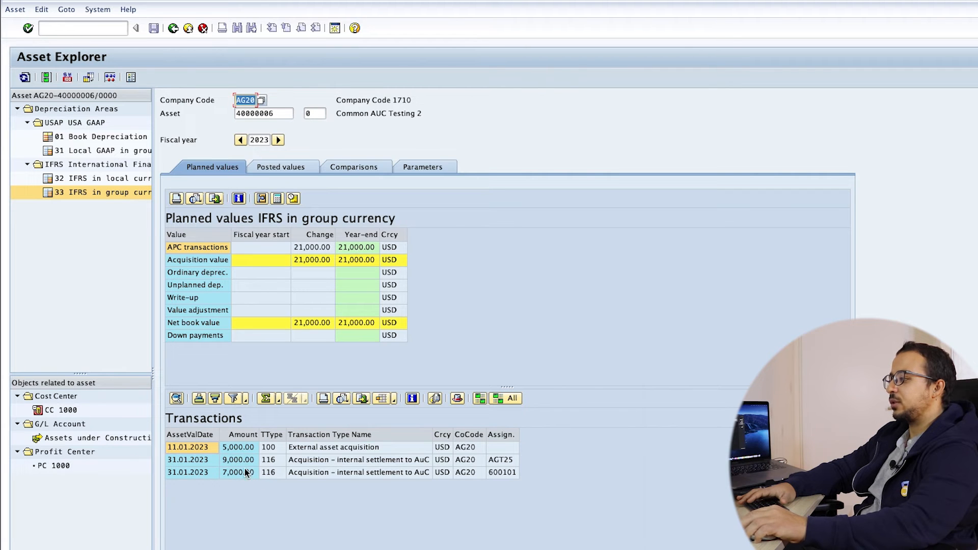
Step: Examine the asset's external acquisition and both internal settlement transactions, widening the assignment column to its full heading
left_click(240, 448)
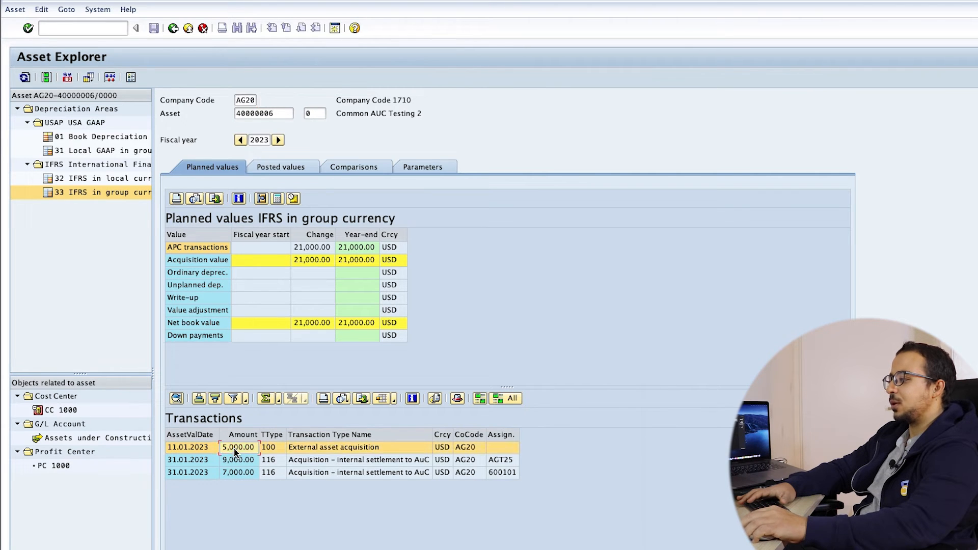
left_click(313, 452)
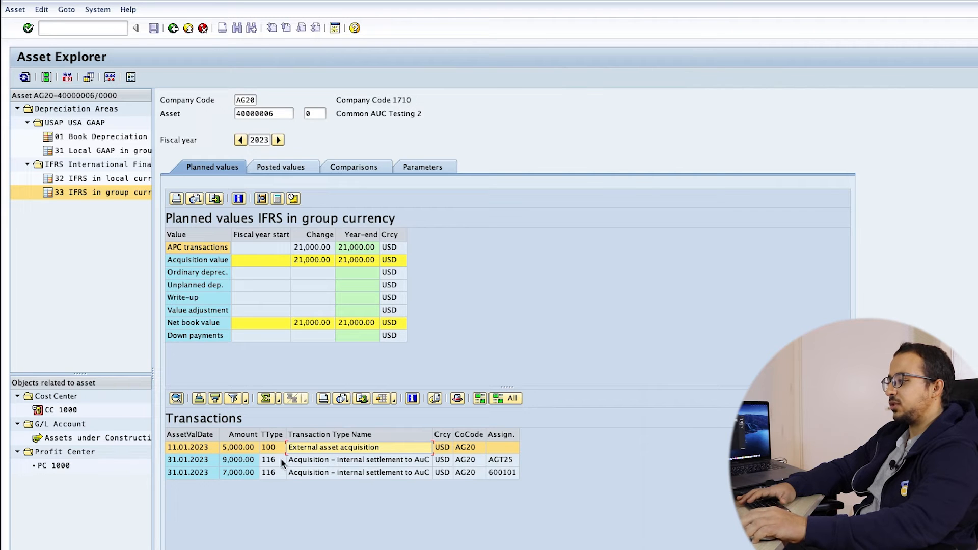
left_click(316, 461)
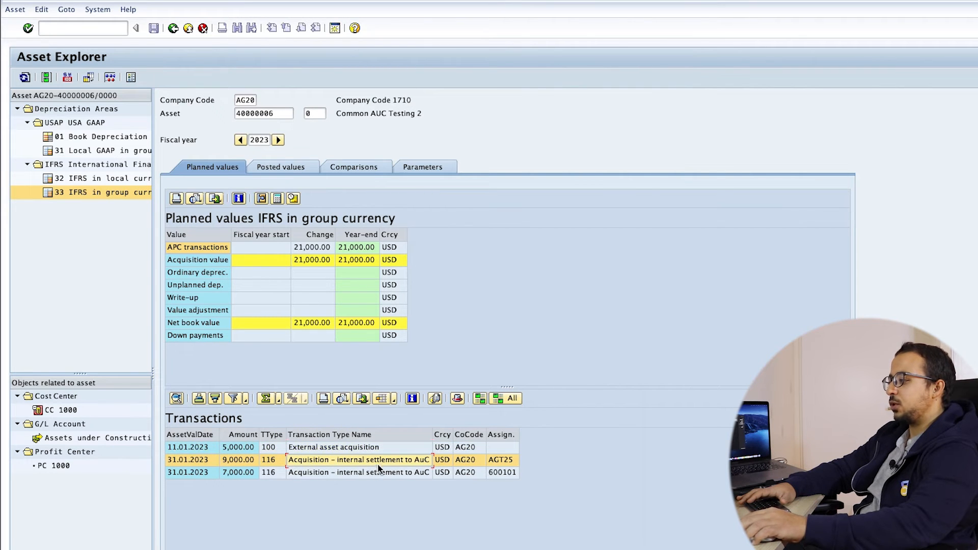
left_click(315, 472)
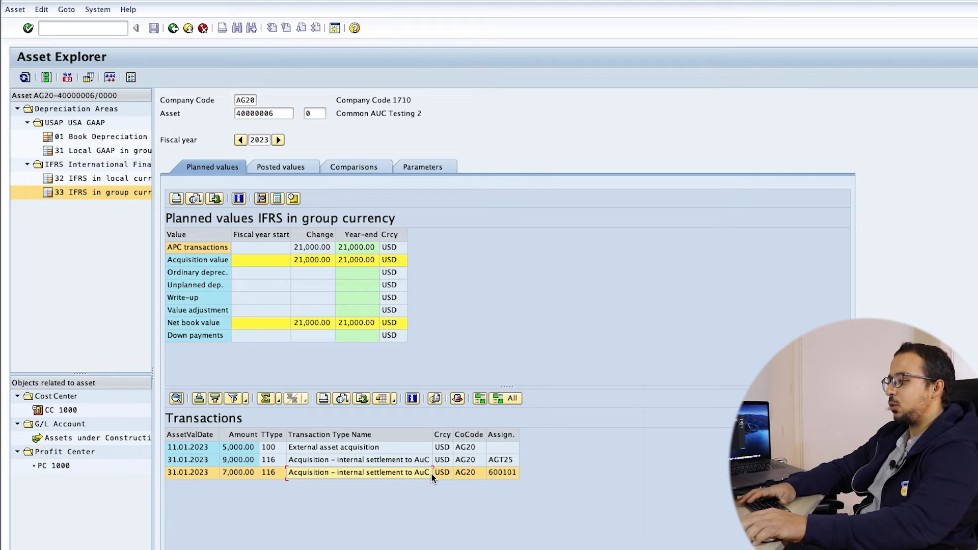
double_click(520, 436)
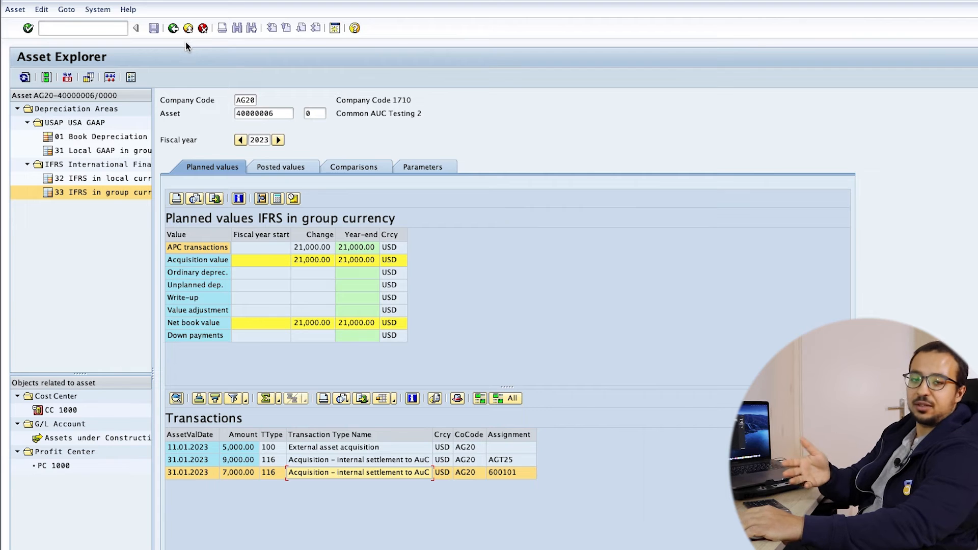
Step: Leave the asset display and start creating an asset in class 2000 for company code AG20
left_click(173, 29)
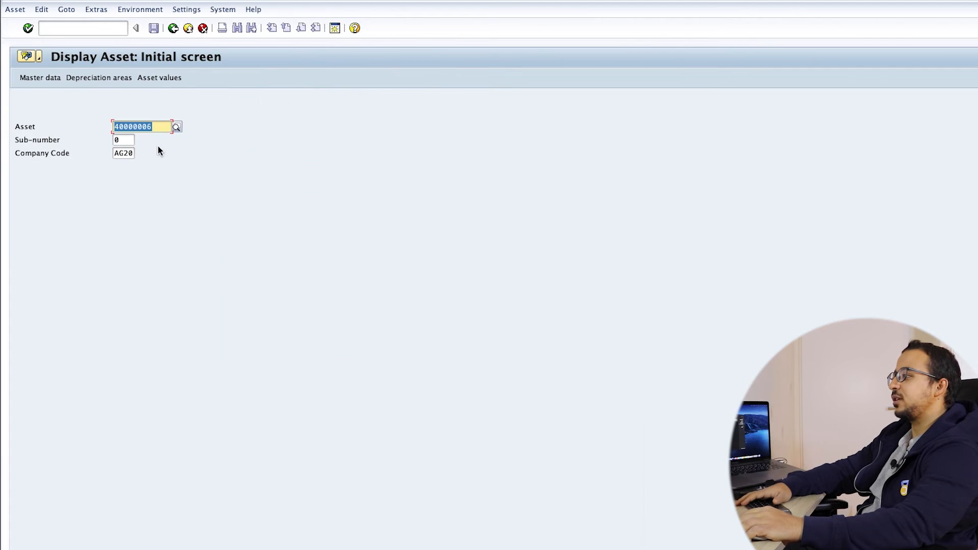
left_click(12, 9)
left_click(24, 37)
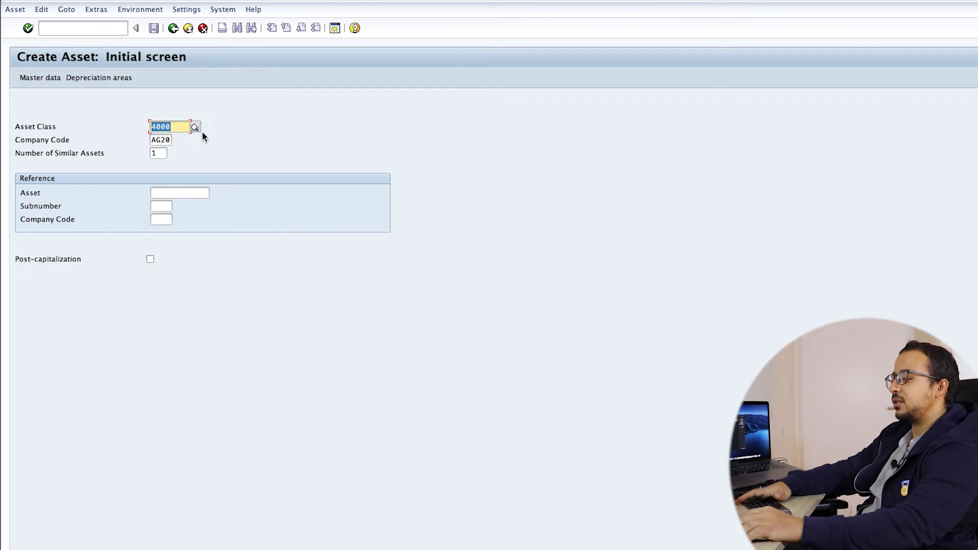
key("BackSpace")
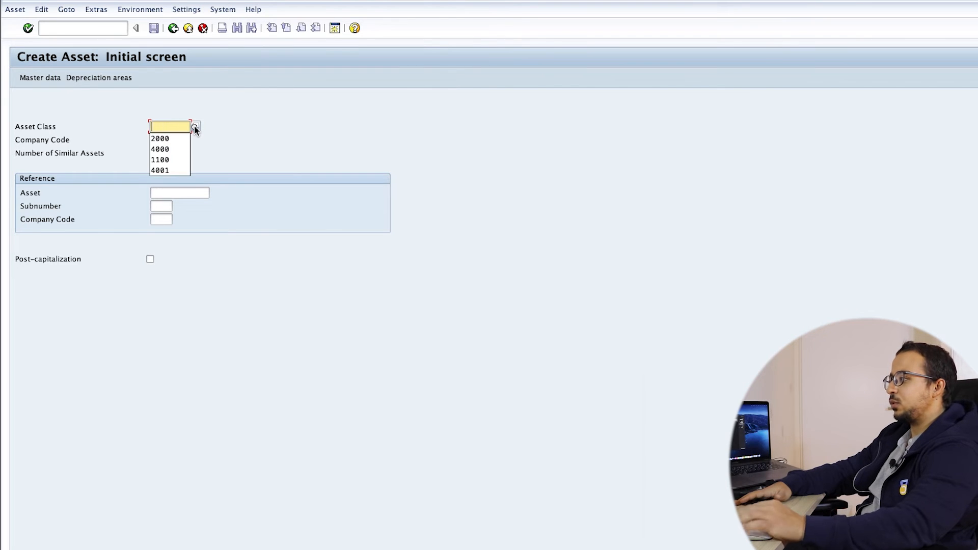
left_click(171, 140)
key("Return")
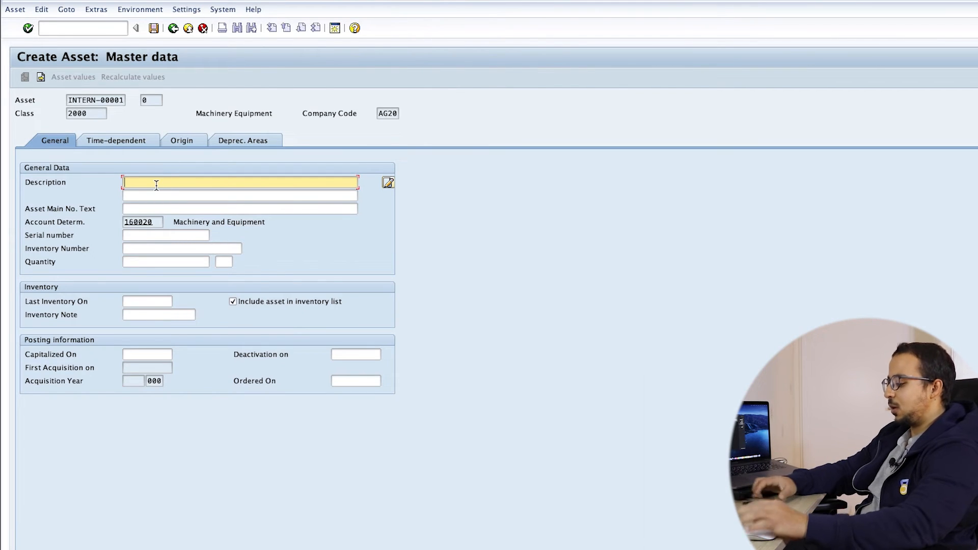
Step: Enter "Machine AUC common test" as the new asset's description
type("Mac")
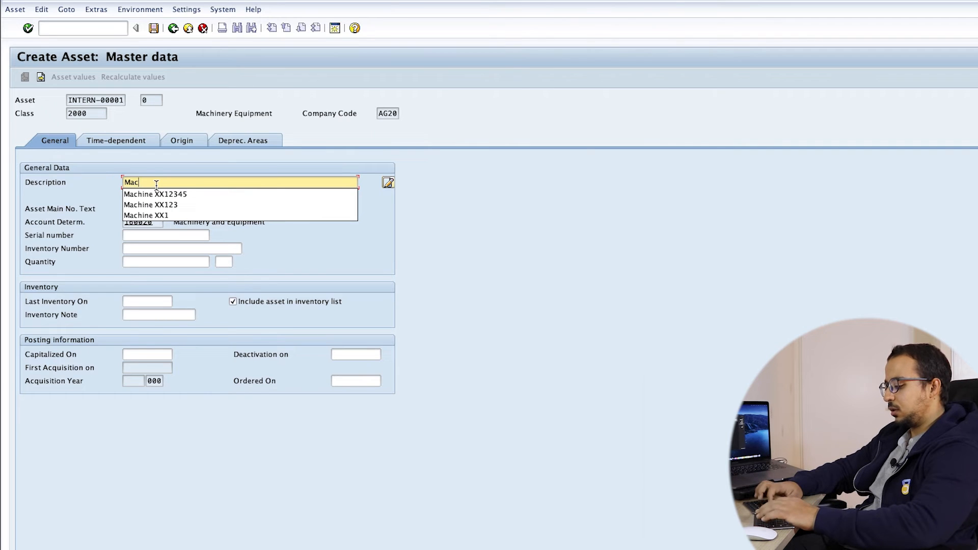
type("hine sUC ")
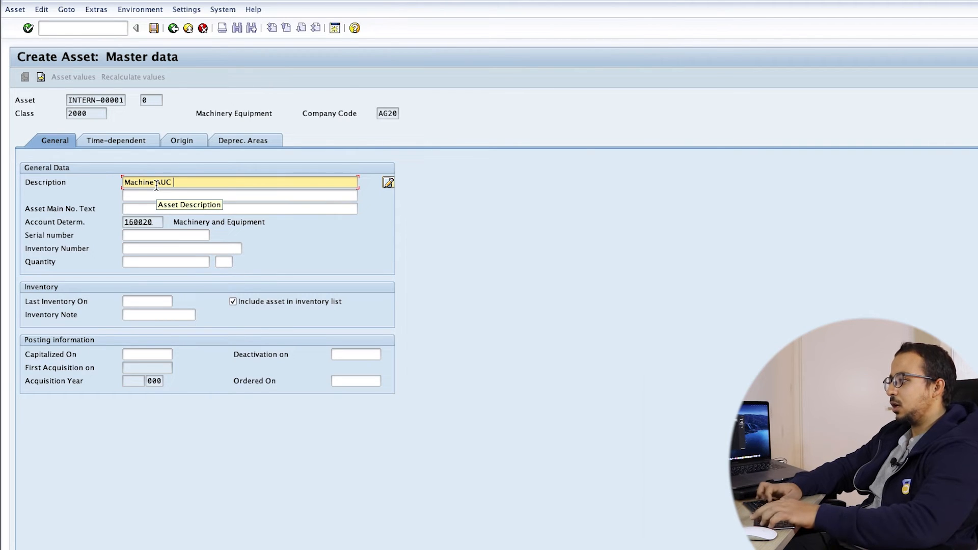
type("commi")
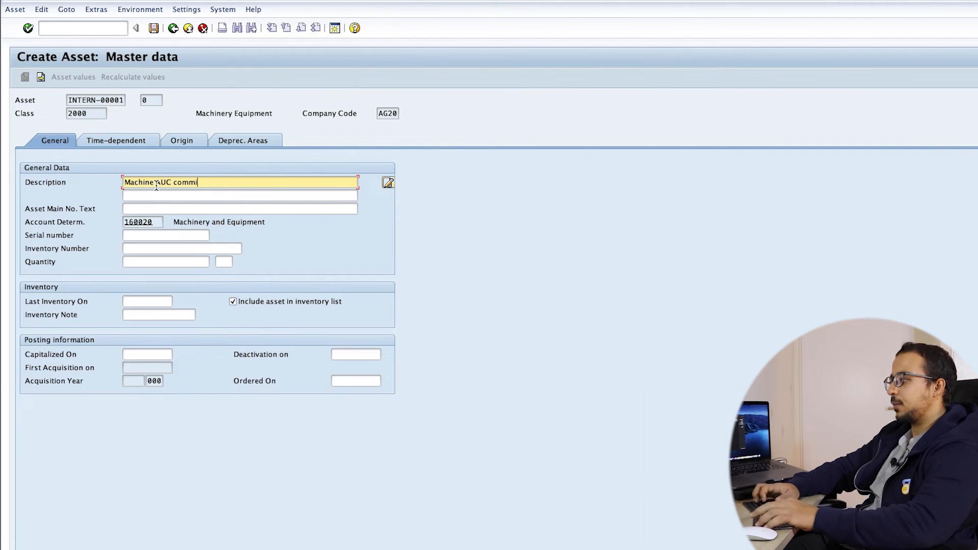
type("on test")
key("Return")
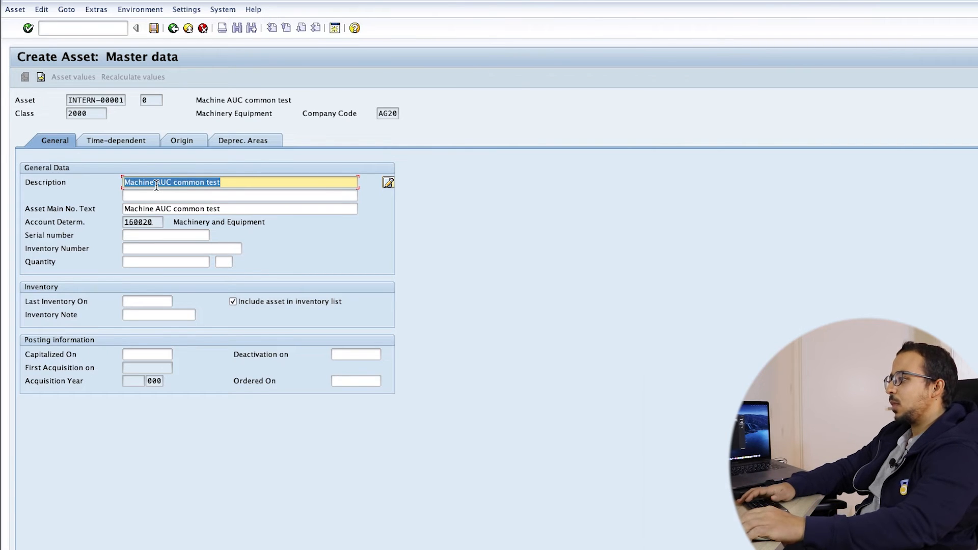
Step: Assign cost center 1000 to the new asset in its time-dependent data and save the asset
left_click(136, 145)
type("1000")
key("Return")
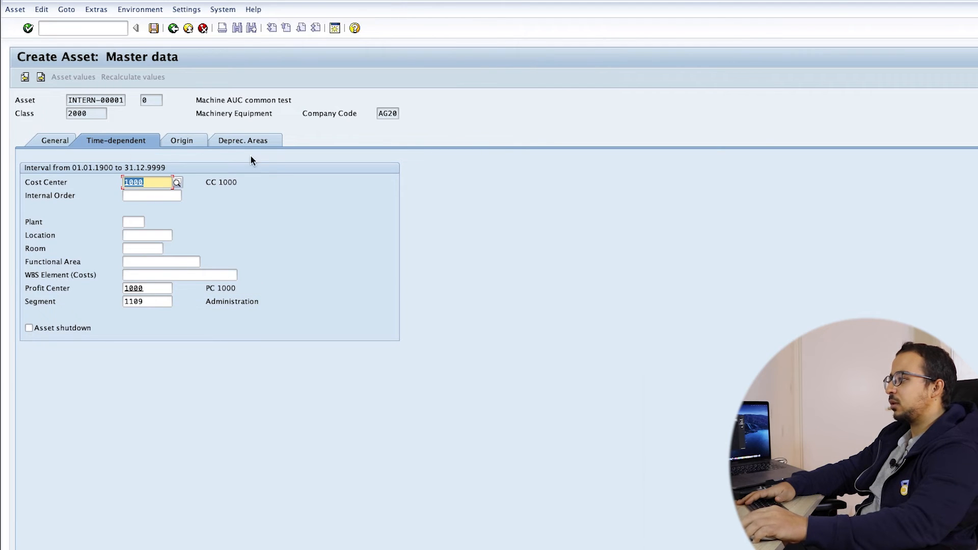
left_click(154, 29)
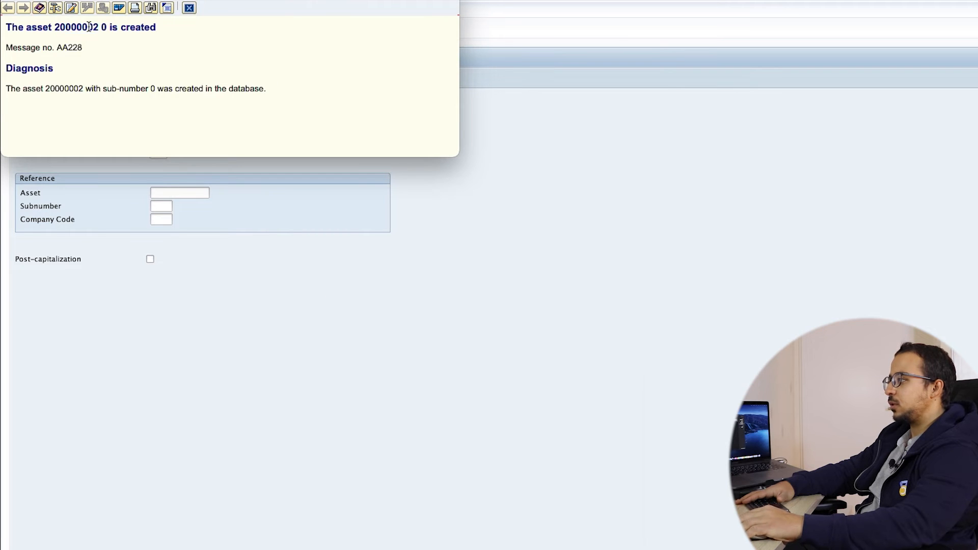
Step: Copy the new asset's number from the creation message and return to the SAP Easy Access screen
double_click(89, 26)
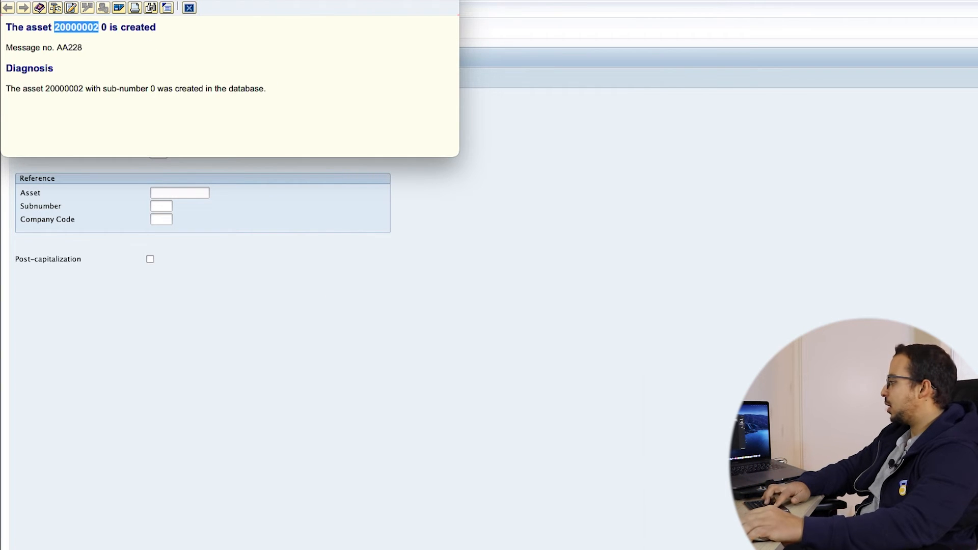
key("Escape")
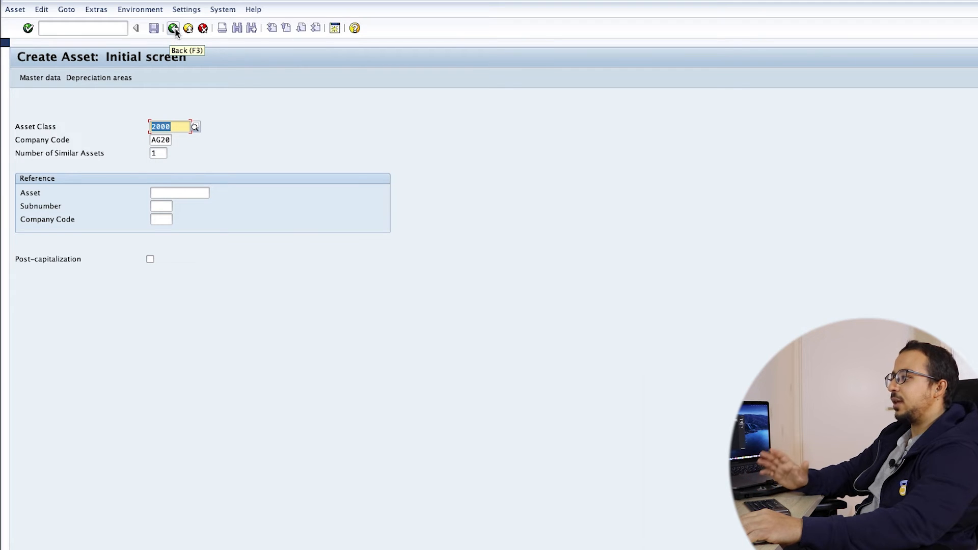
left_click(175, 31)
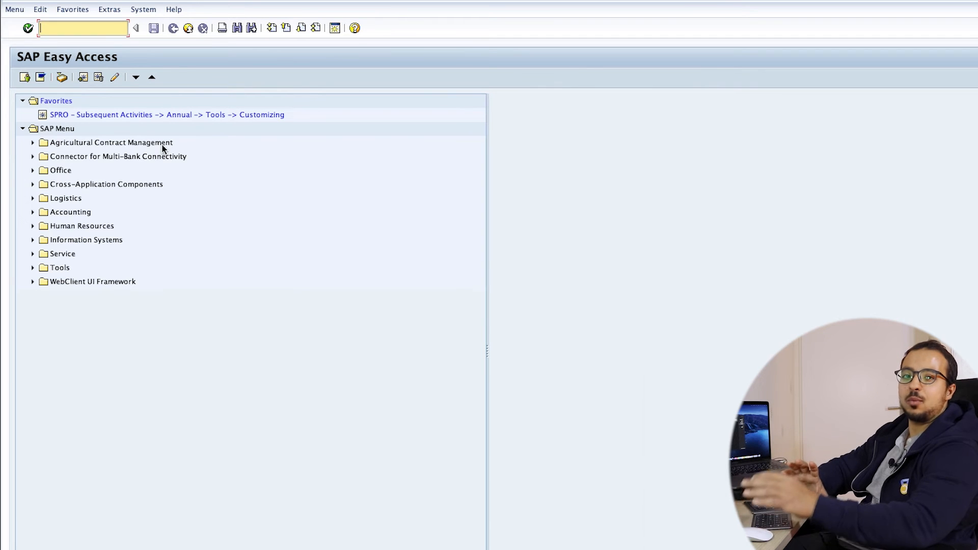
Step: Navigate the SAP Menu through Accounting, Financial Accounting, Fixed Assets and Posting to the Capitalize Asset u. Const. folder's transactions
left_click(33, 212)
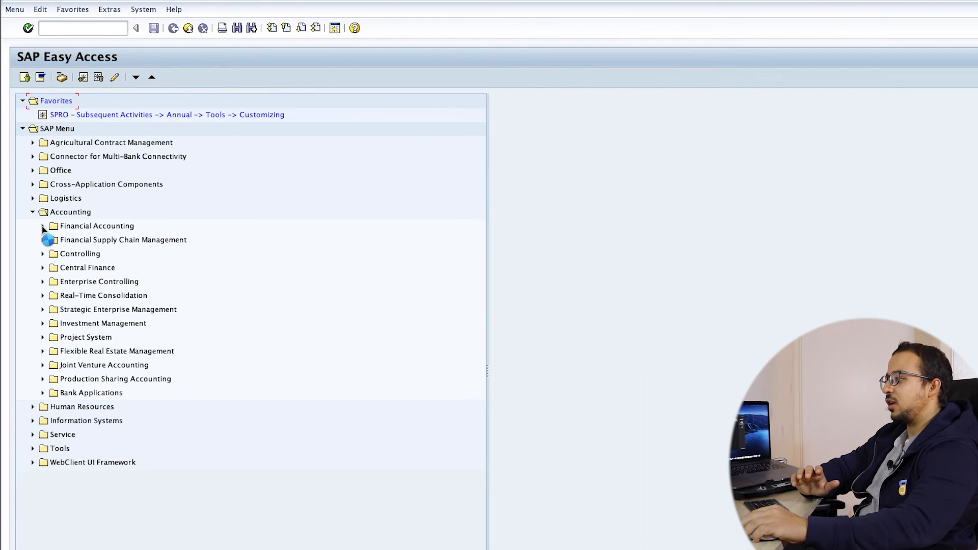
left_click(43, 226)
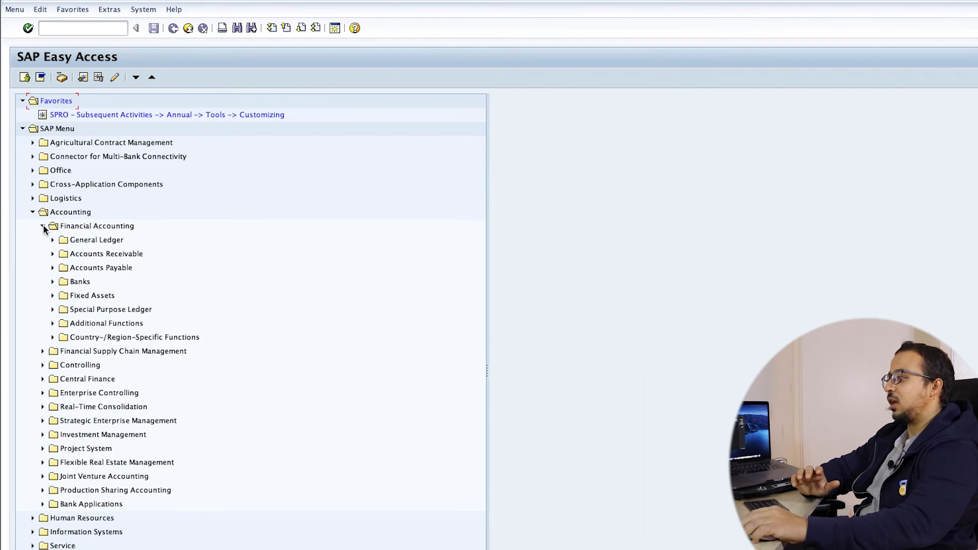
left_click(53, 296)
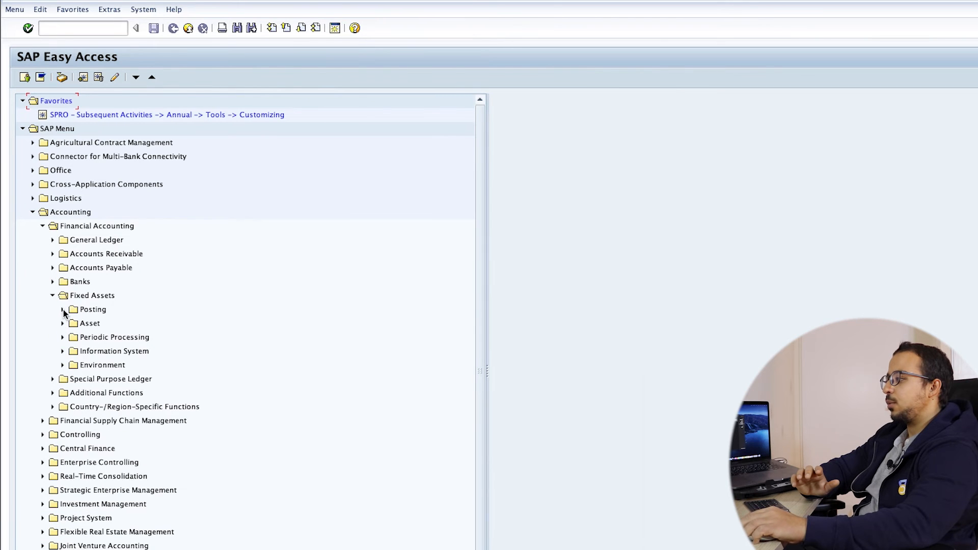
left_click(63, 310)
left_click(115, 339)
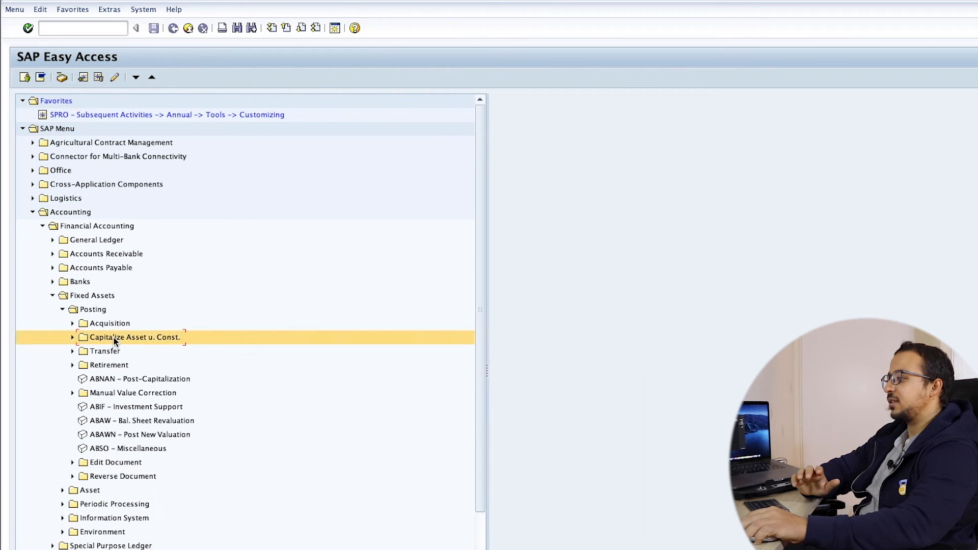
left_click(73, 338)
Step: Start the AIAB - Distribute transaction for the asset under construction
left_click(127, 354)
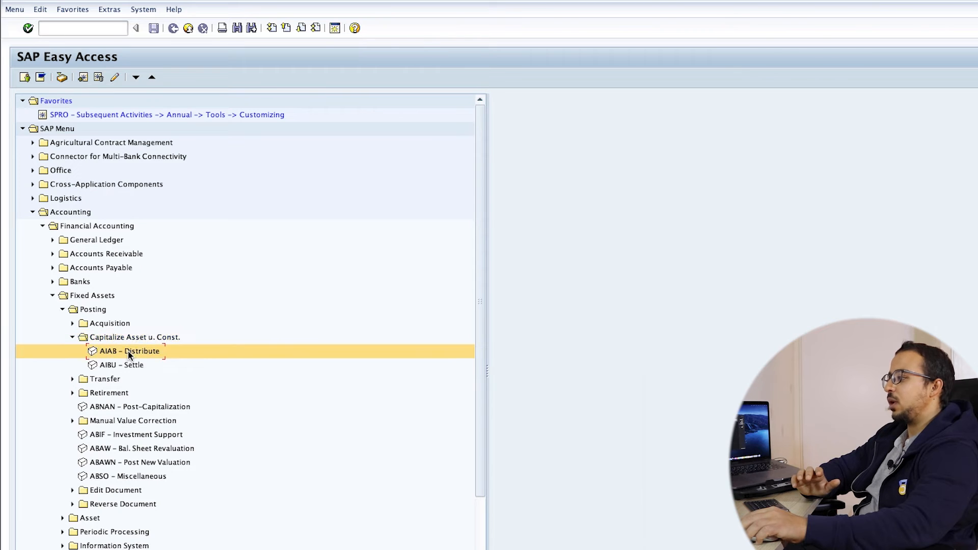
left_click(129, 364)
left_click(134, 353)
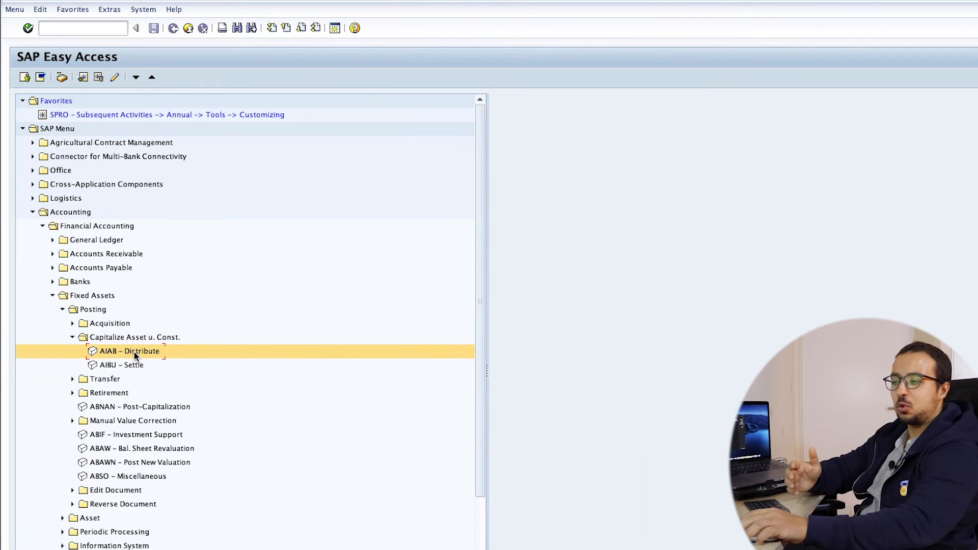
left_click(130, 366)
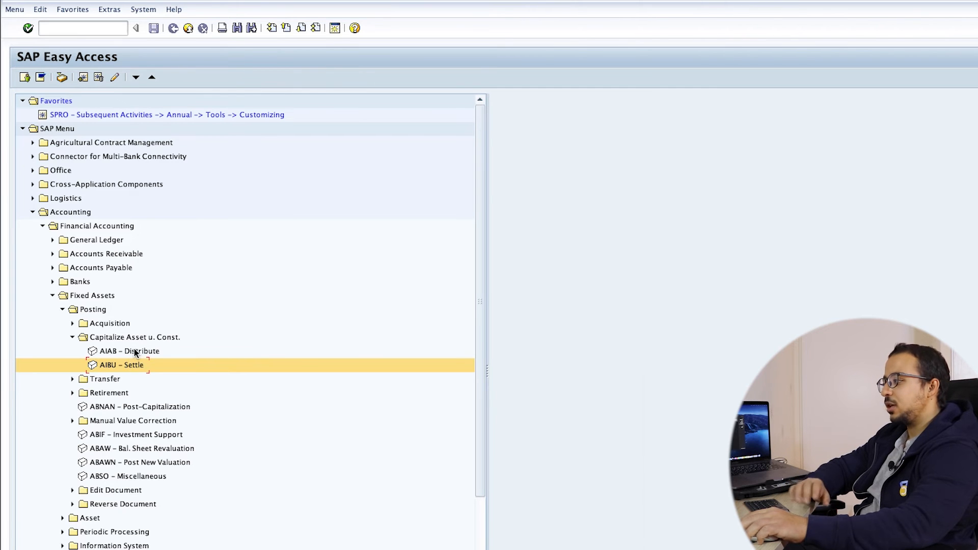
double_click(132, 349)
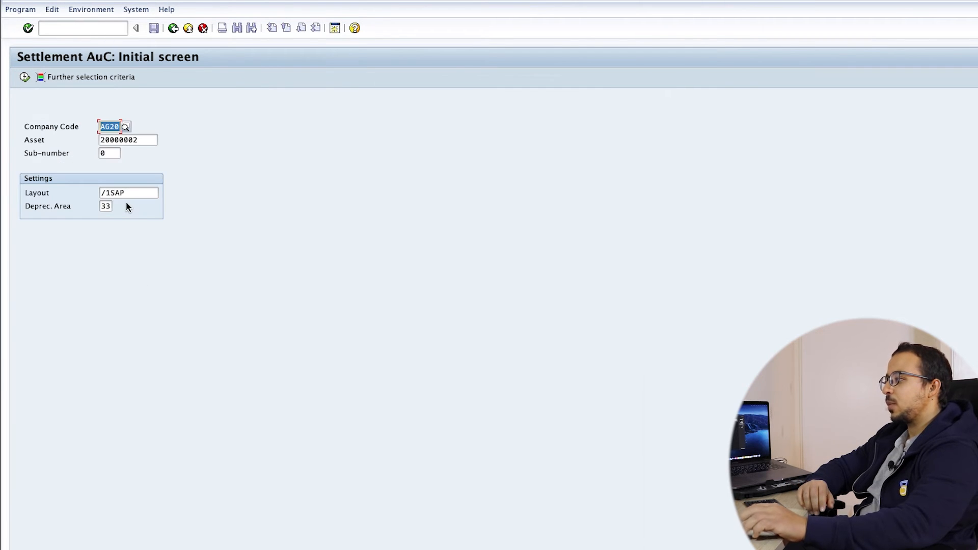
Step: Enter asset 40000006 in company code AG20 and execute the selection to list its line items
key("Tab")
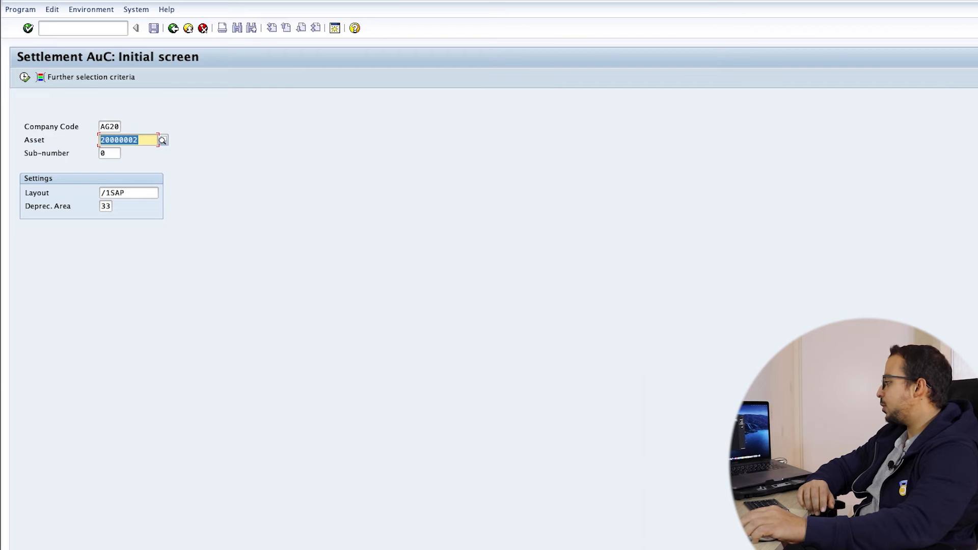
key("F8")
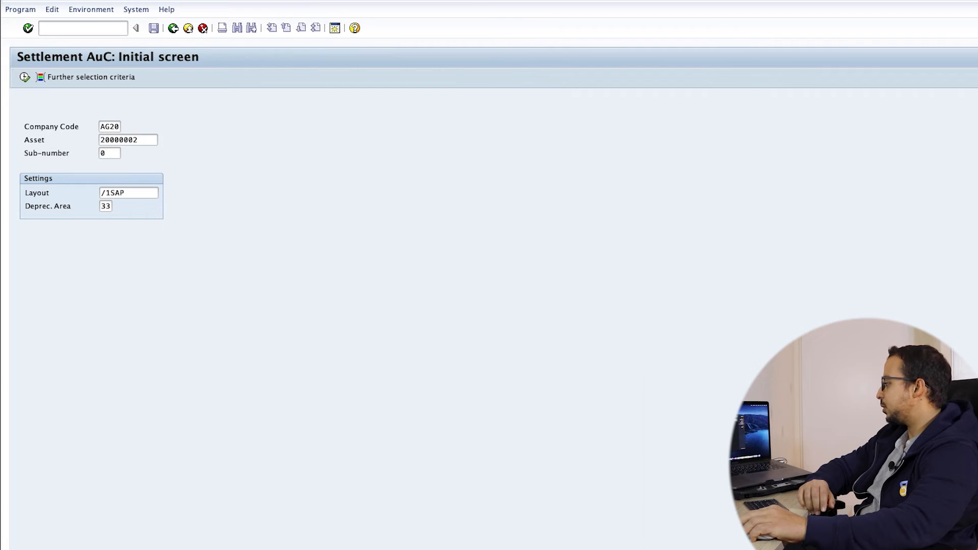
left_click(28, 78)
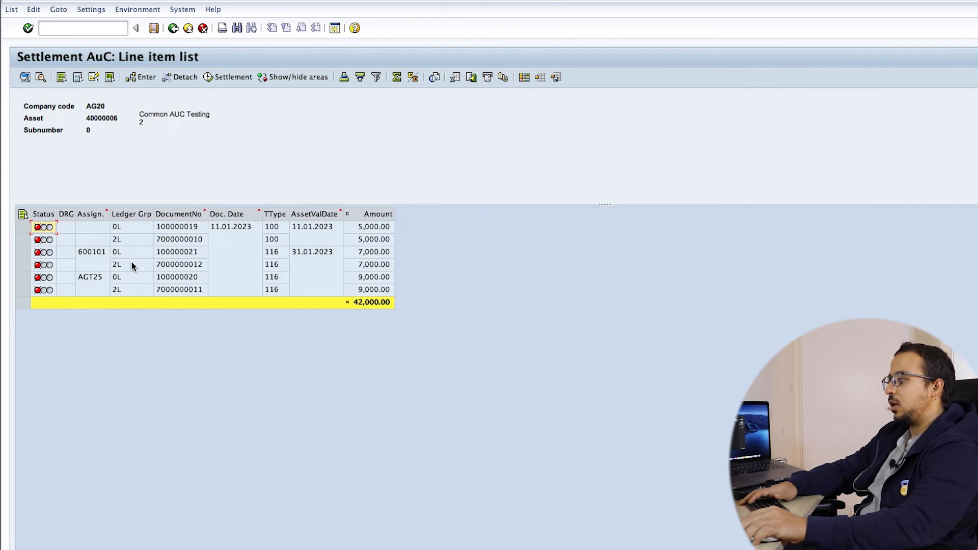
Step: Sort the settlement line items by ledger group in ascending order
left_click(136, 214)
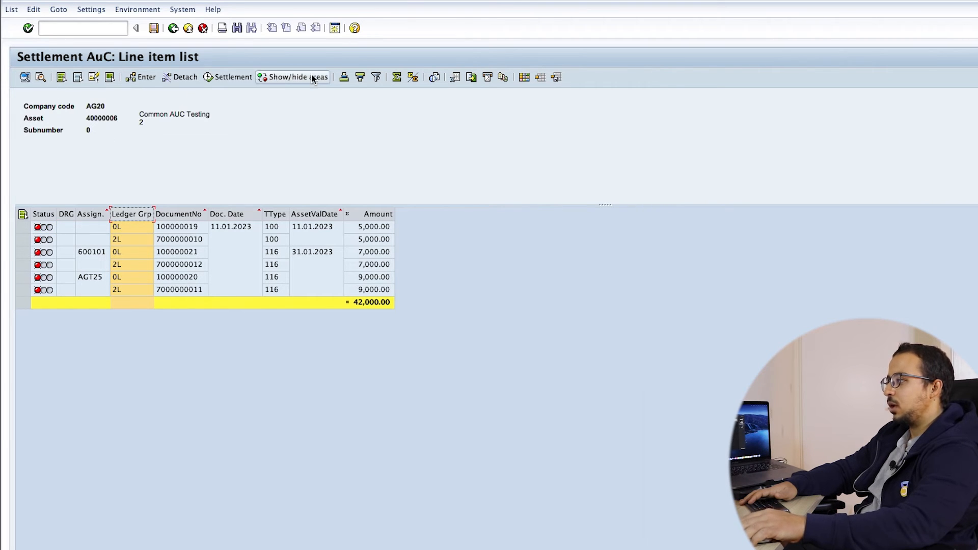
left_click(344, 78)
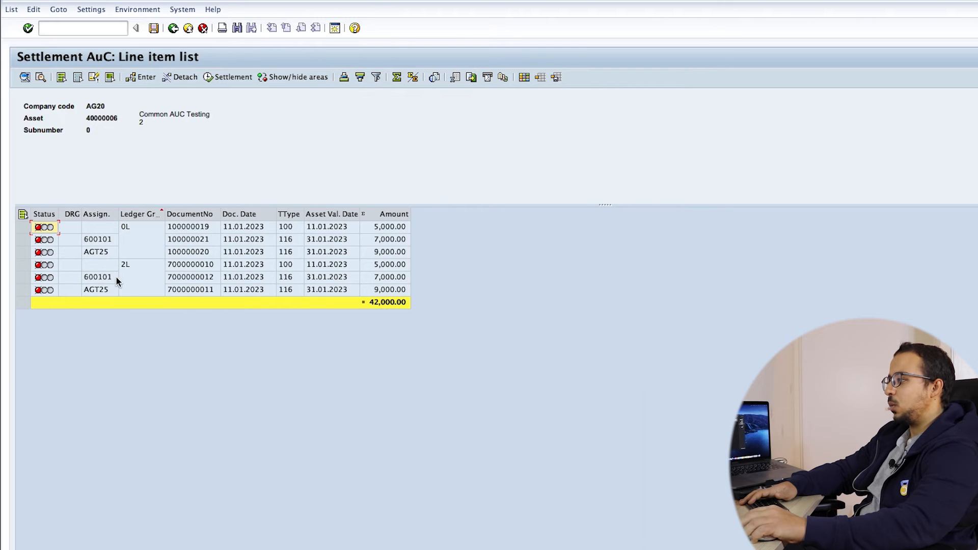
left_click(208, 228)
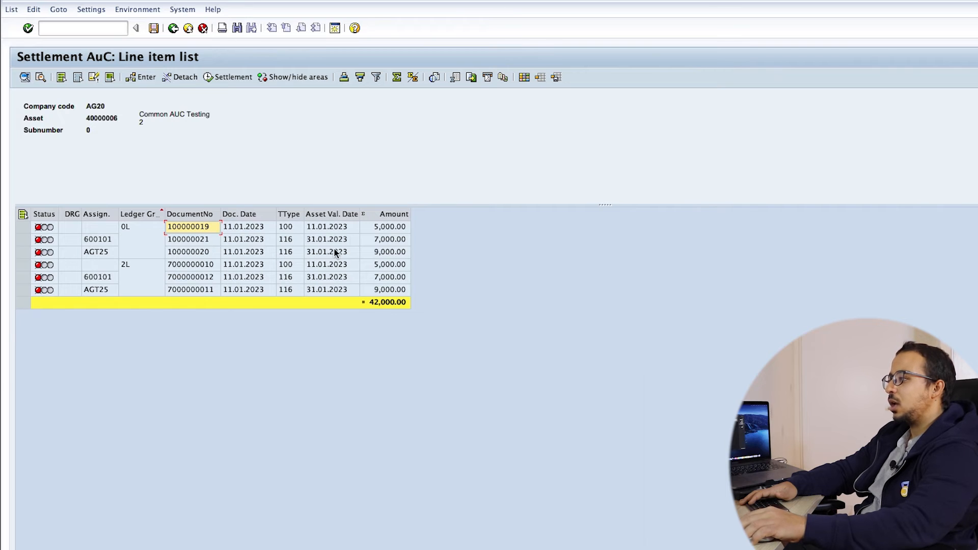
Step: Add subtotals of the line item amounts by ledger group and check the total for each ledger
left_click(149, 214)
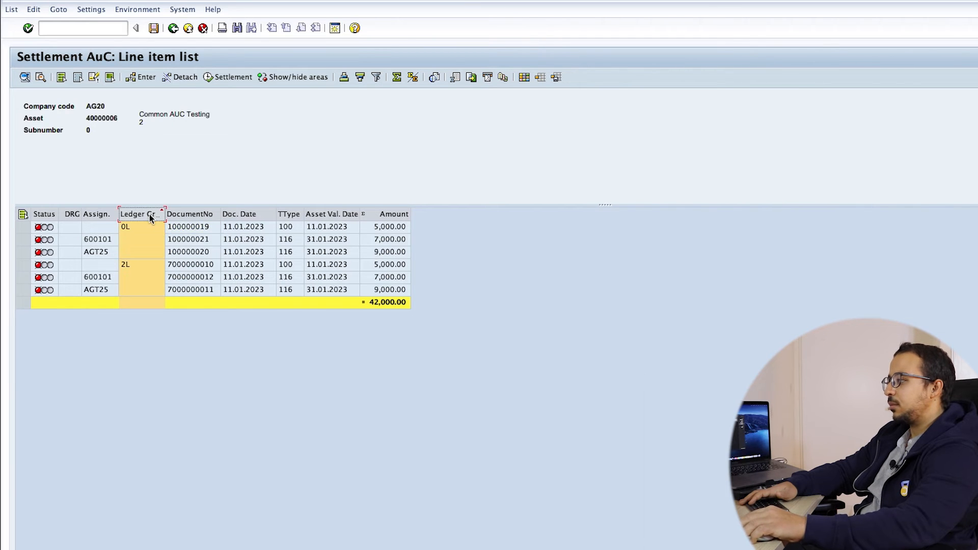
left_click(413, 77)
left_click(389, 267)
left_click(372, 316)
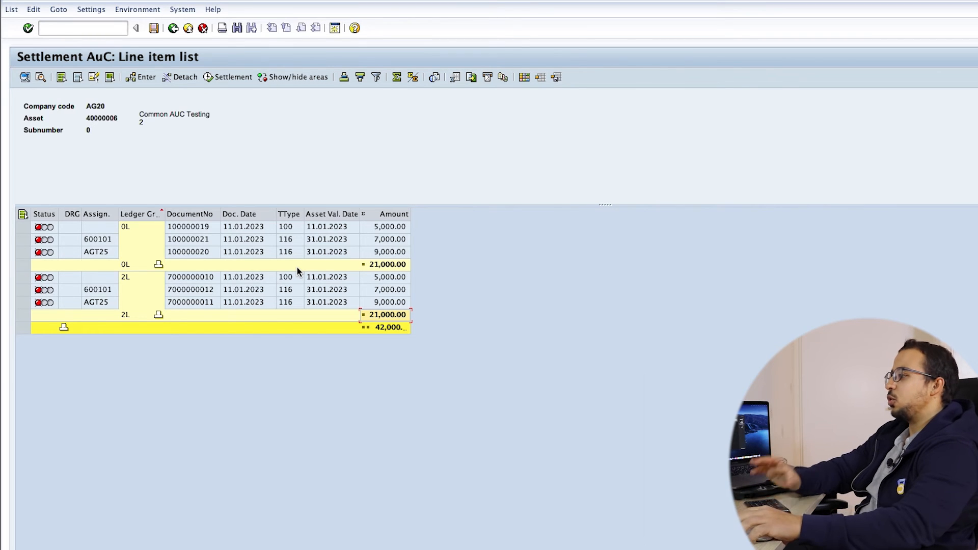
Step: Assign the three ledger group 0L line items a distribution rule with category FXA and settlement receiver 20000002, and return to the list
left_click(23, 228)
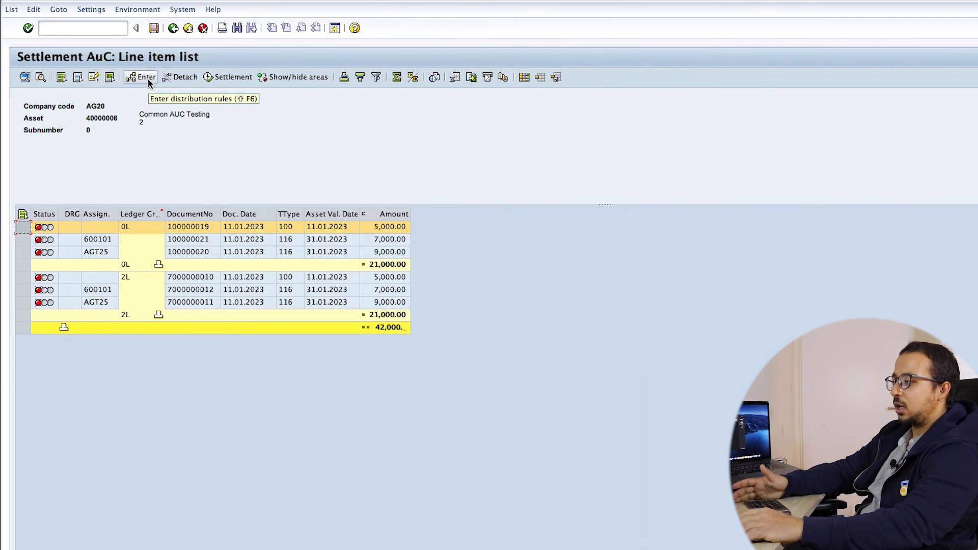
left_click(23, 239, "ctrl")
left_click(23, 252, "ctrl")
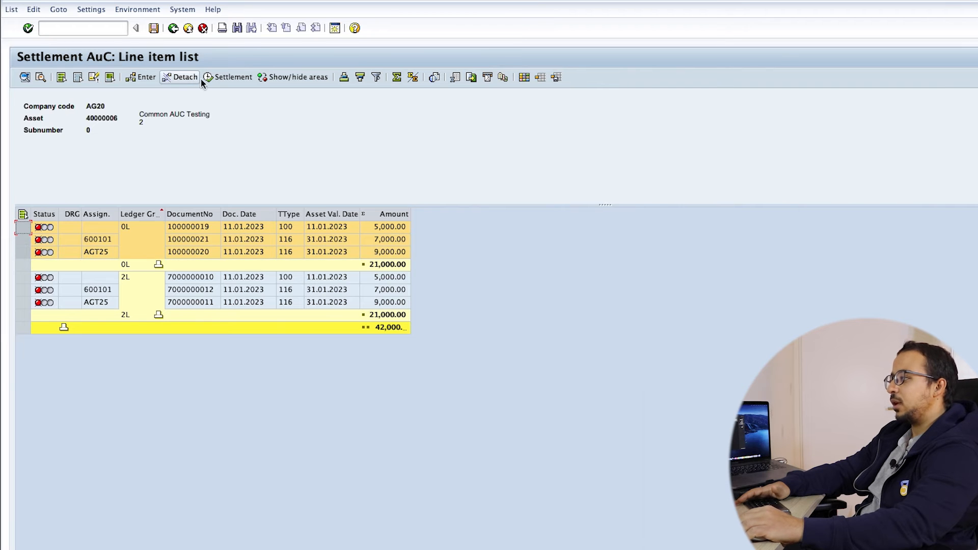
left_click(143, 80)
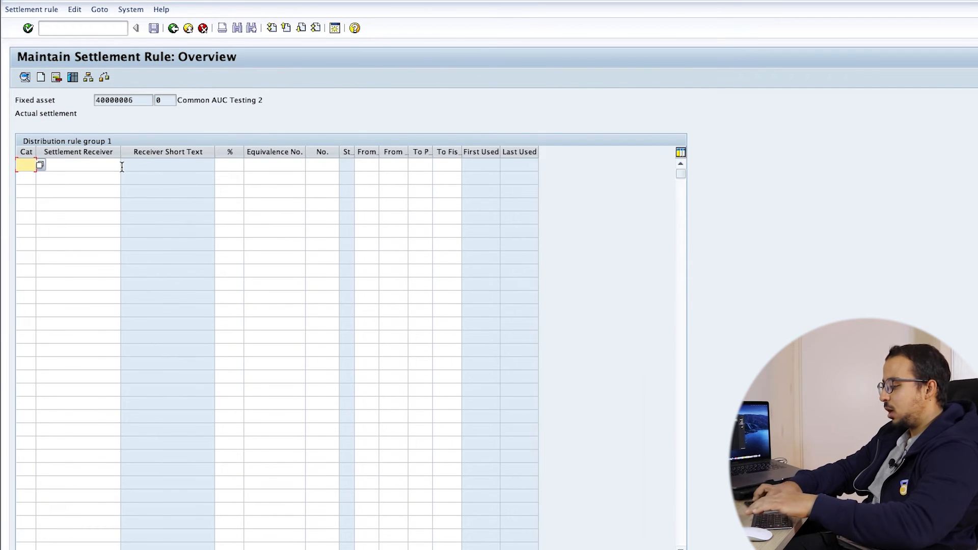
type("FXA")
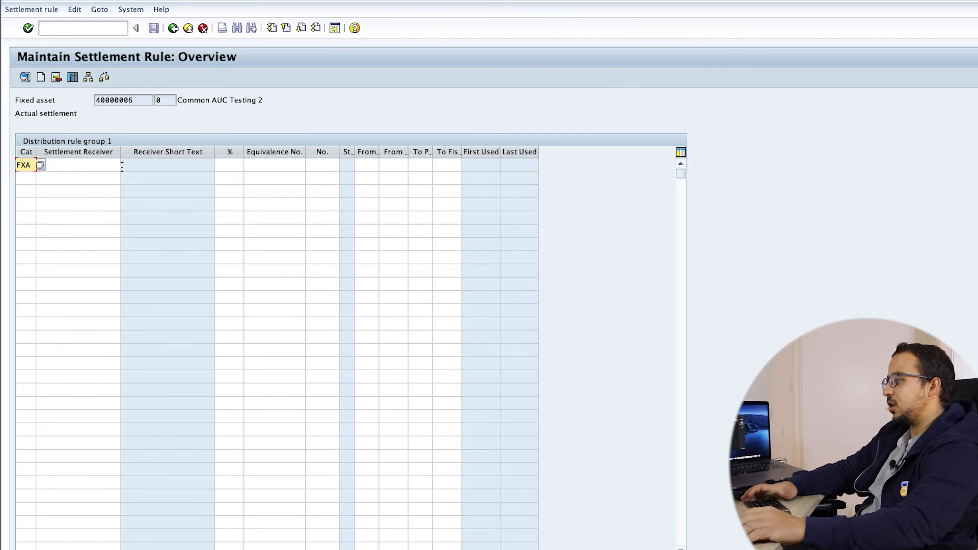
left_click(98, 169)
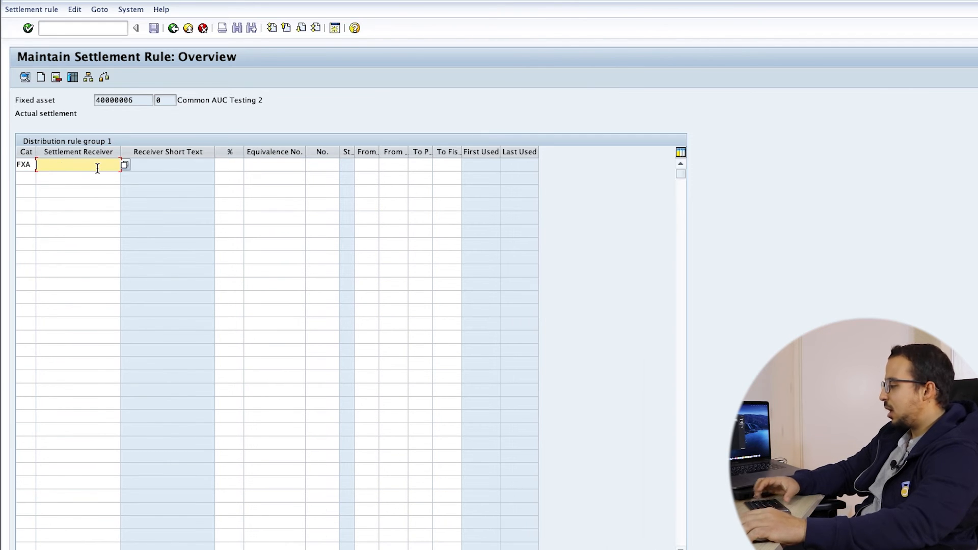
key("super+Tab")
left_click(91, 163)
type("40000002")
key("Return")
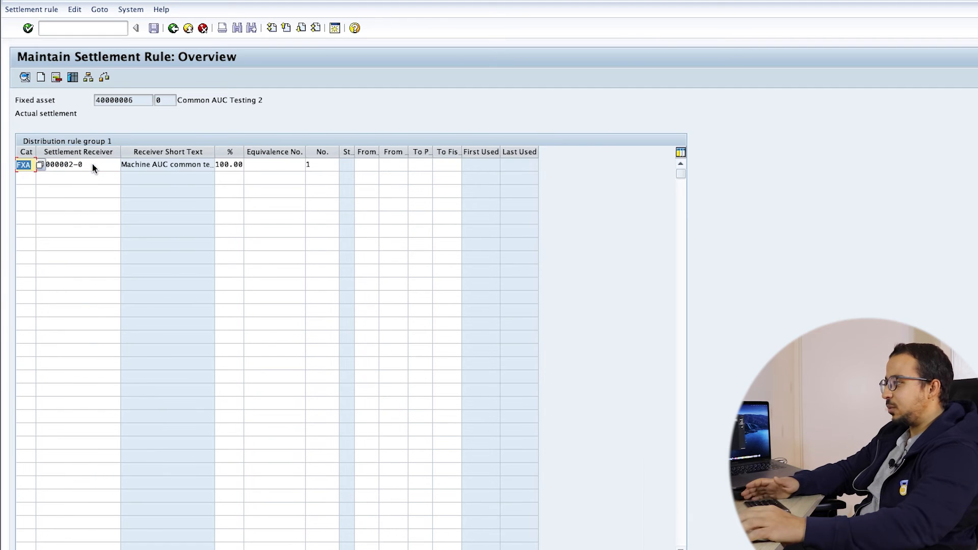
left_click(91, 174)
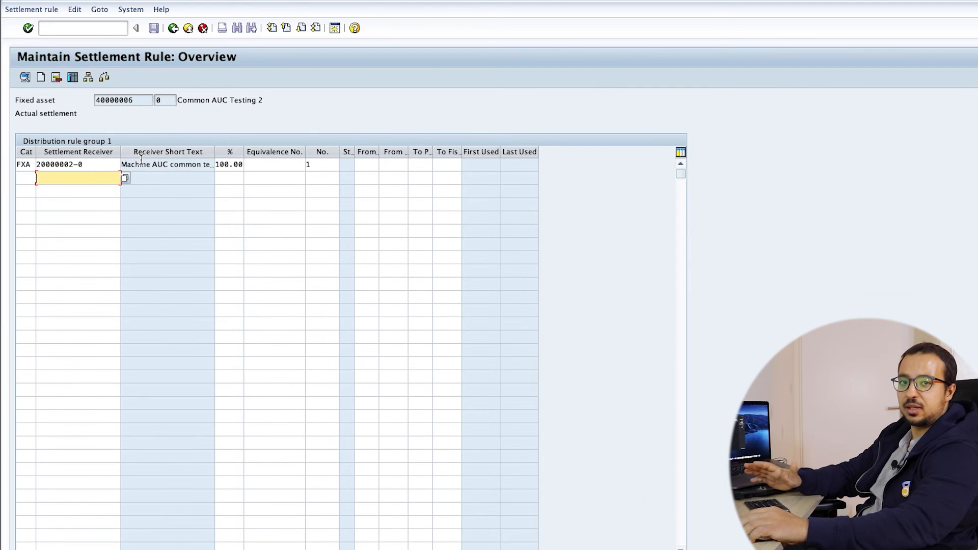
left_click(173, 29)
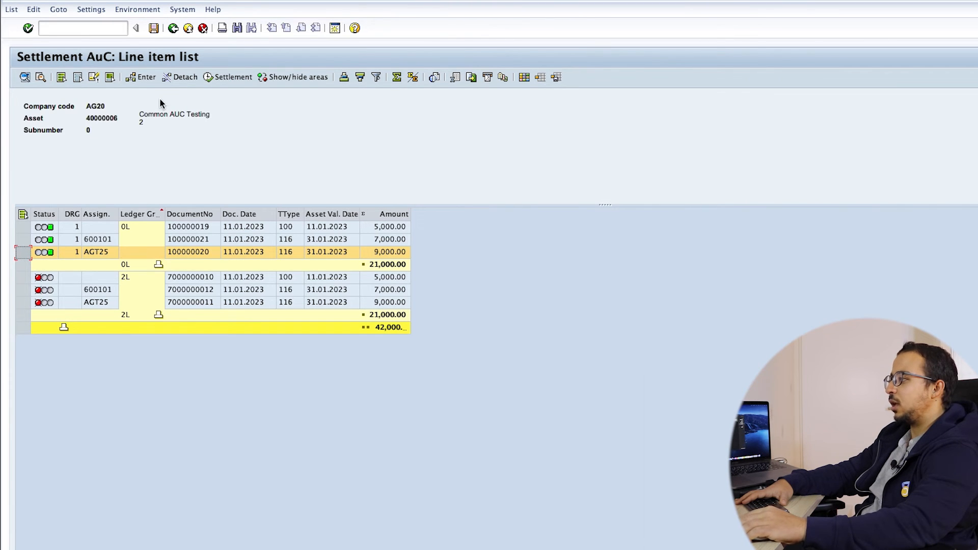
Step: Assign the 5,000.00 and 7,000.00 line items of ledger group 2L a distribution rule with category FXA and receiver 20000002-0
left_click(145, 78)
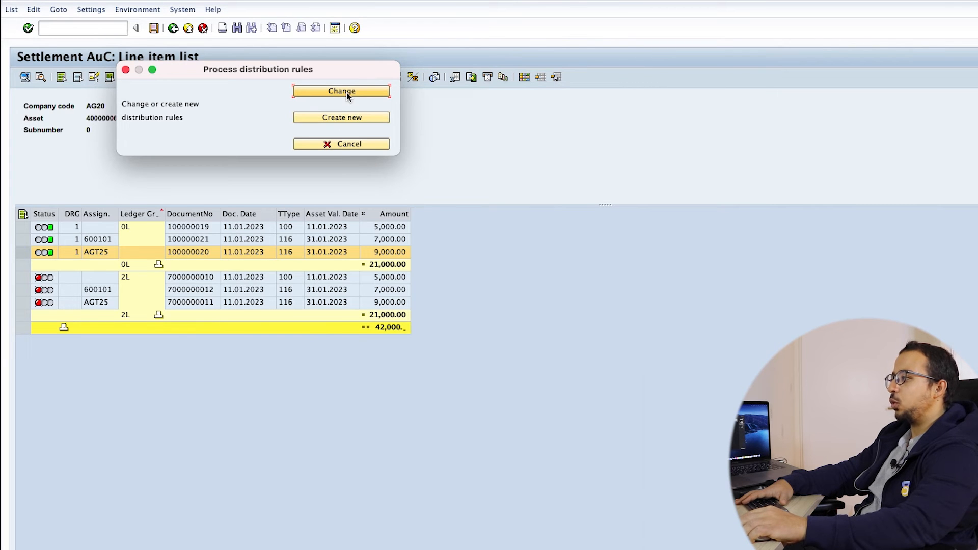
left_click(351, 146)
left_click_drag(23, 277, 29, 292)
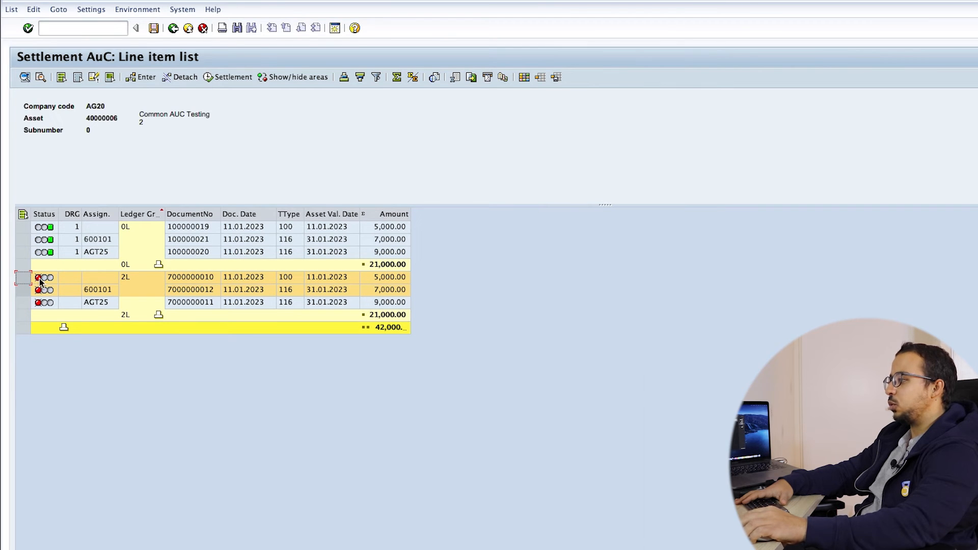
left_click(144, 78)
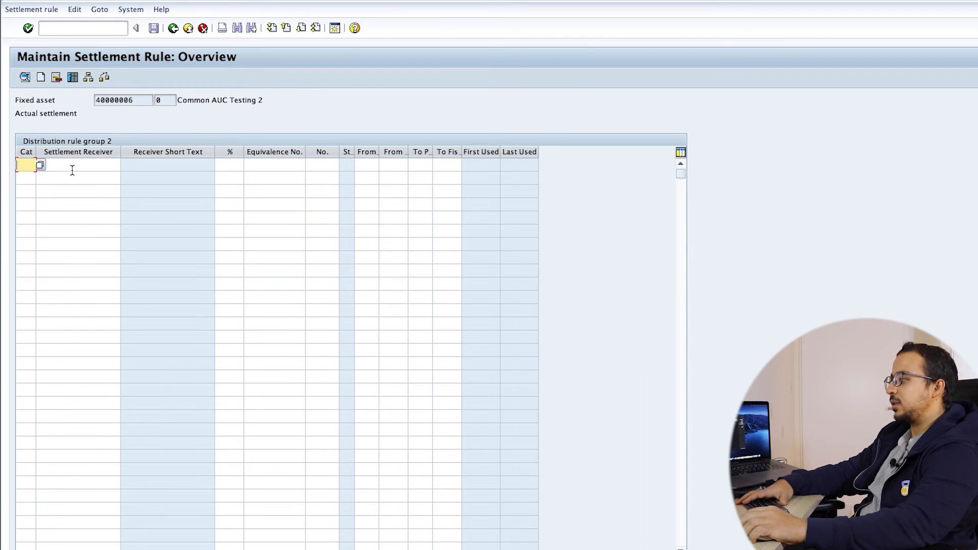
type("fxa")
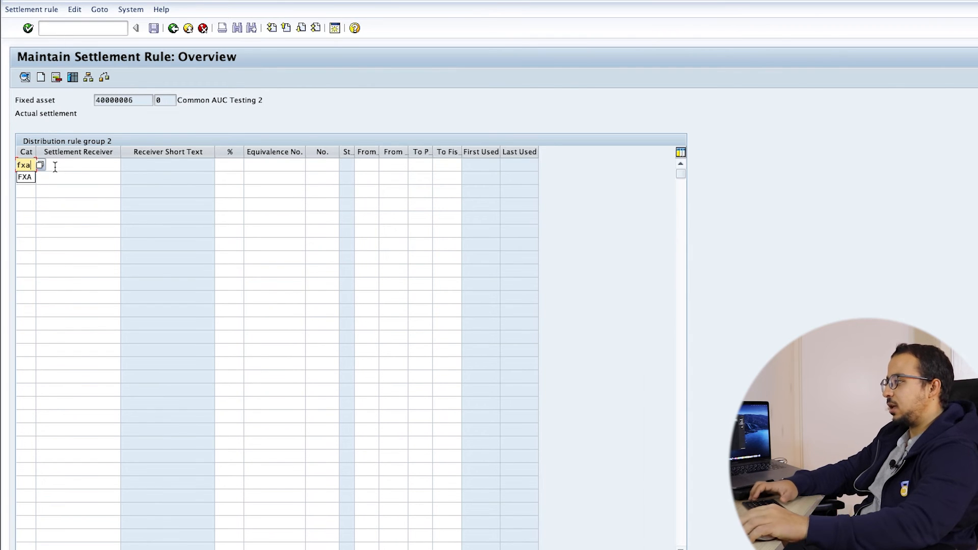
left_click(62, 166)
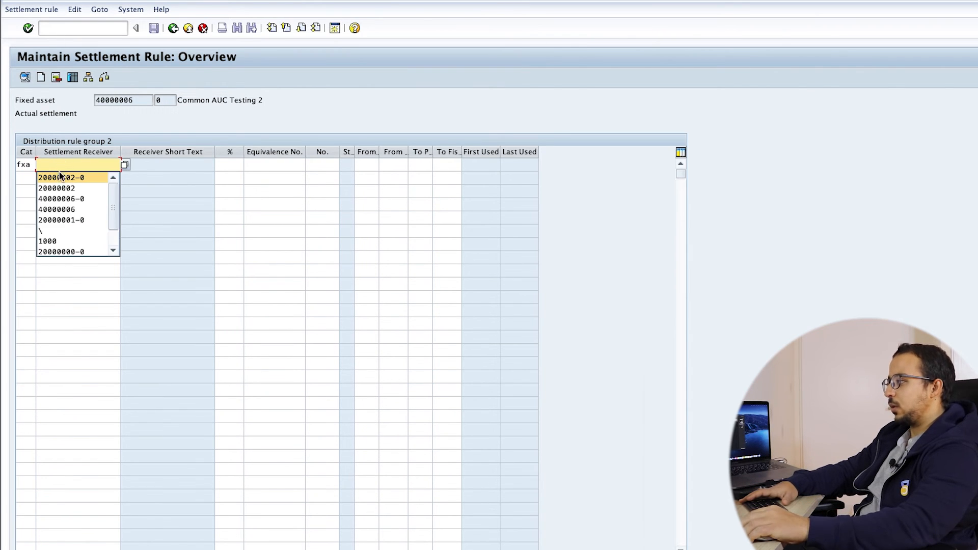
left_click(60, 179)
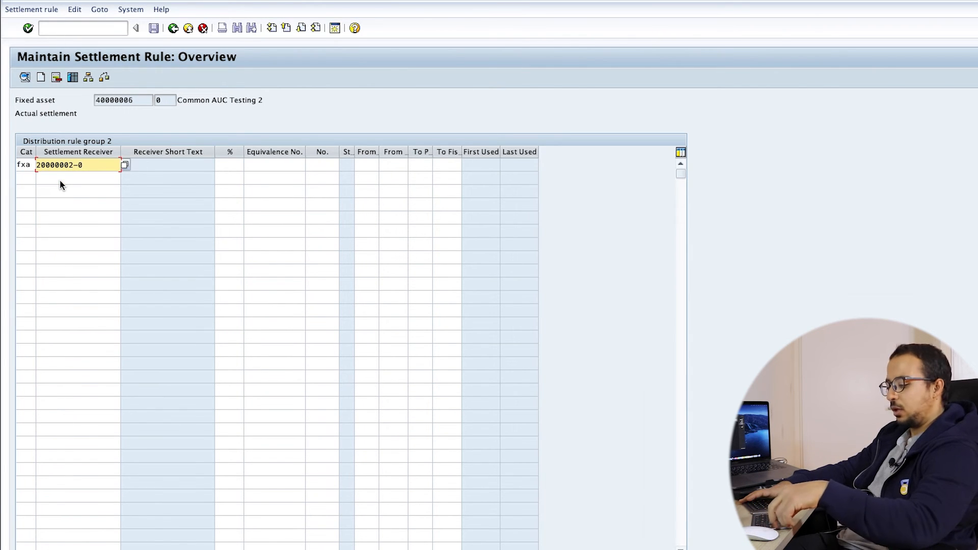
key("Return")
left_click(173, 29)
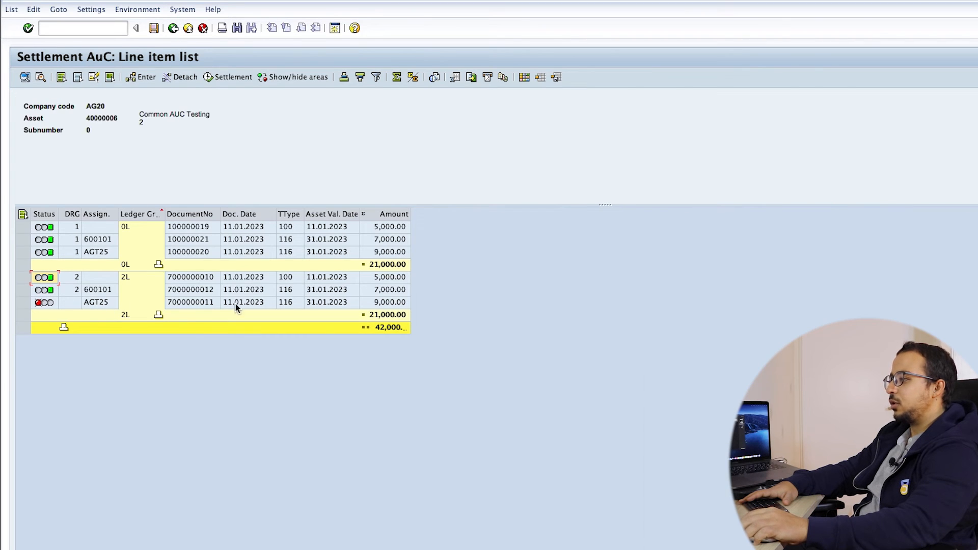
Step: Assign the 9,000.00 line item of ledger group 2L a distribution rule with category CTR and settlement receiver 1000, and return to the list
left_click(23, 303)
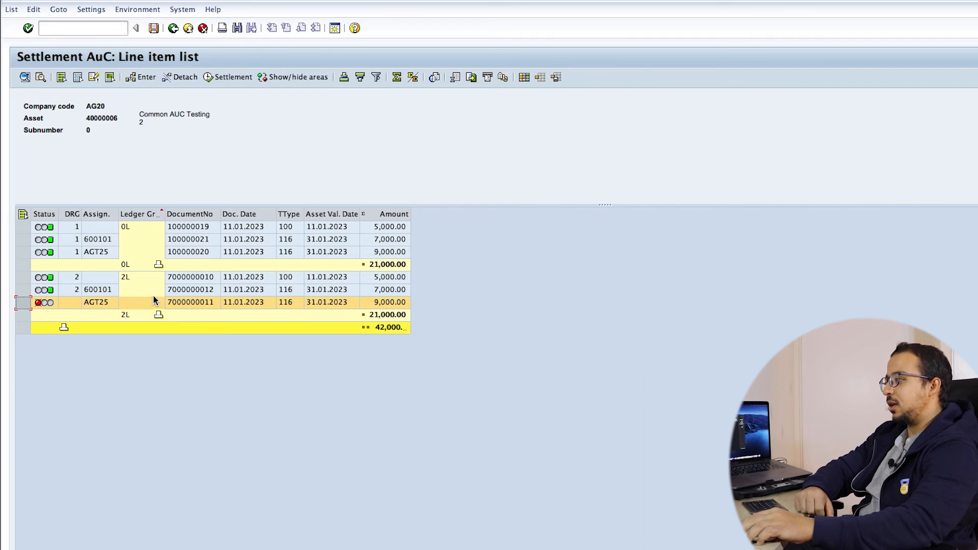
left_click(23, 252)
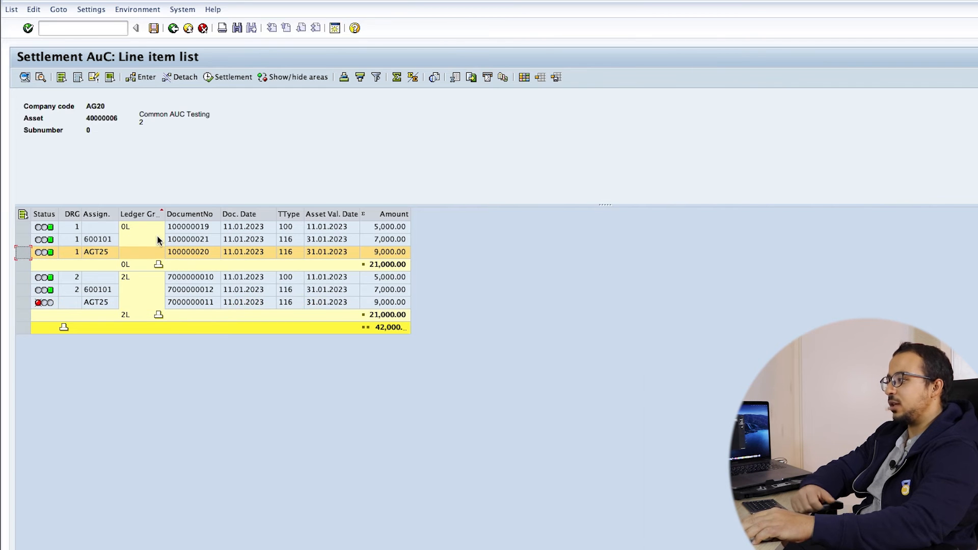
left_click(24, 303)
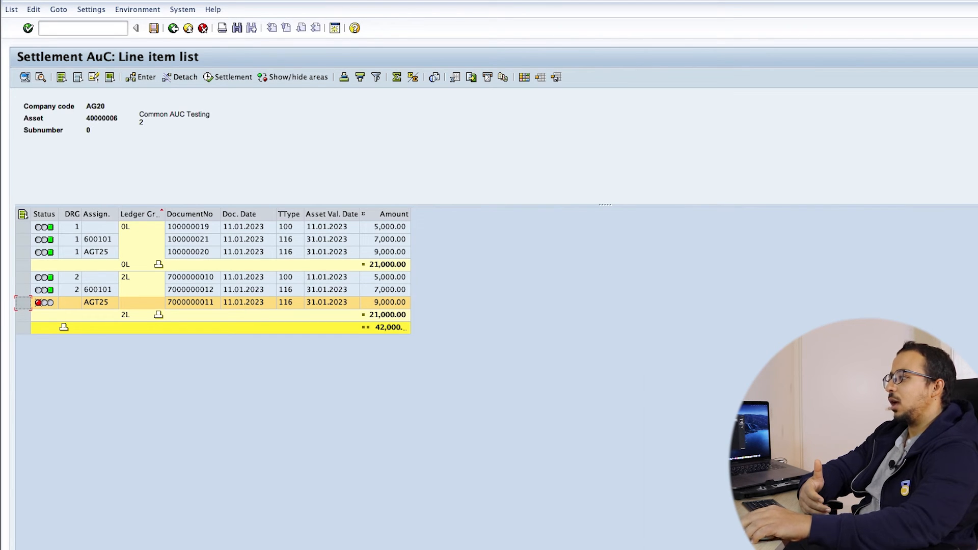
left_click(146, 81)
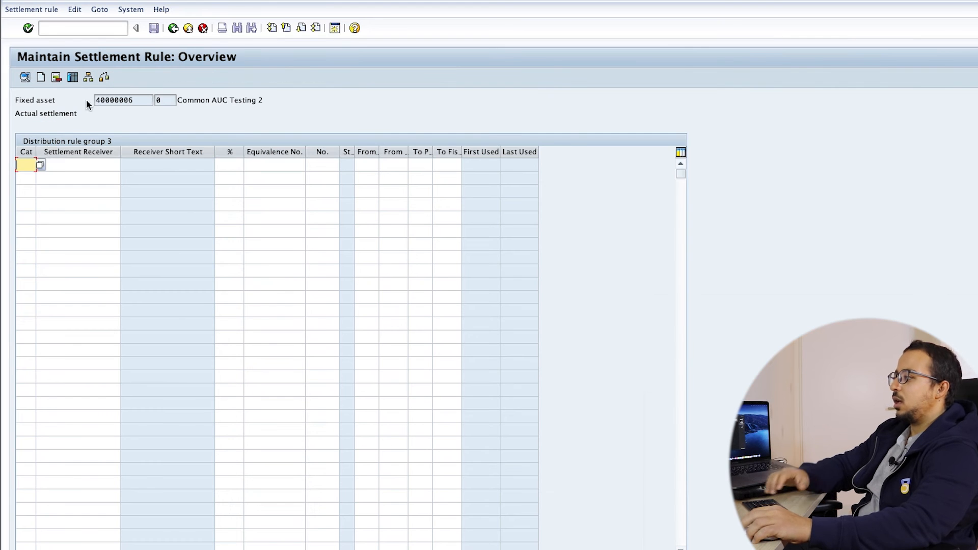
type("ctr")
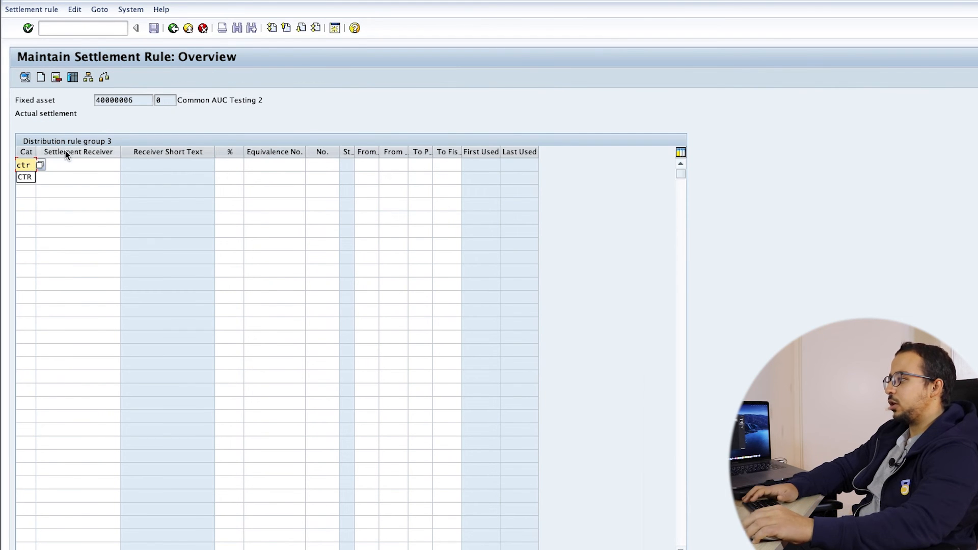
left_click(71, 167)
type("1000")
key("Return")
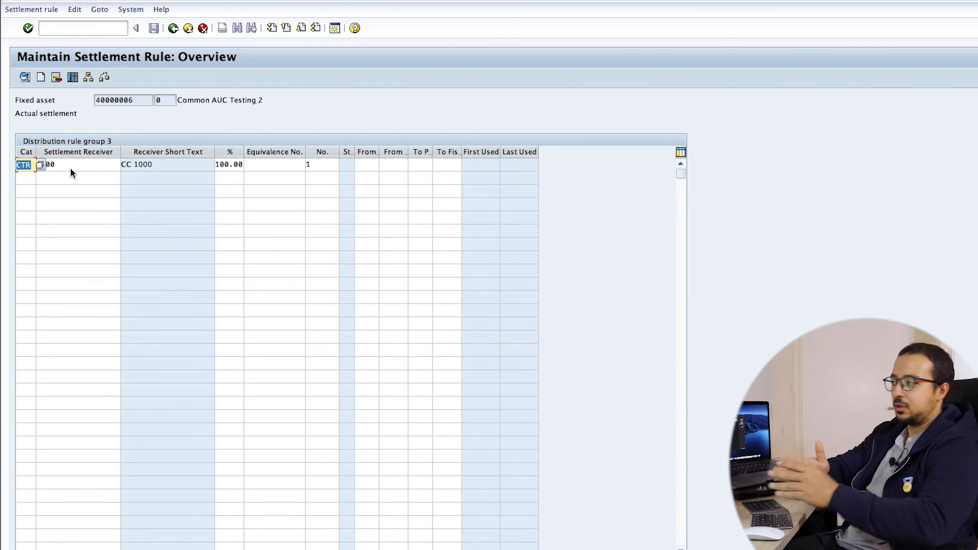
left_click(87, 162)
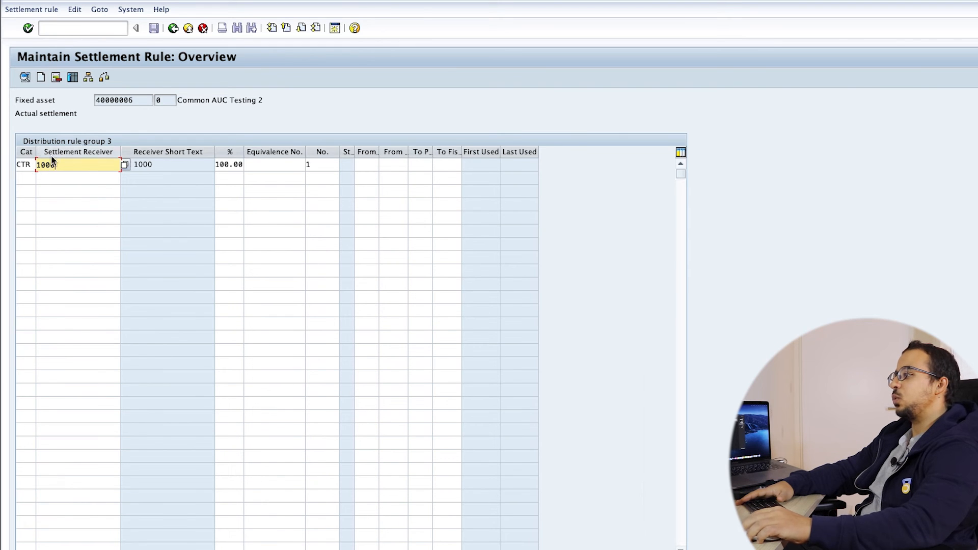
left_click(173, 28)
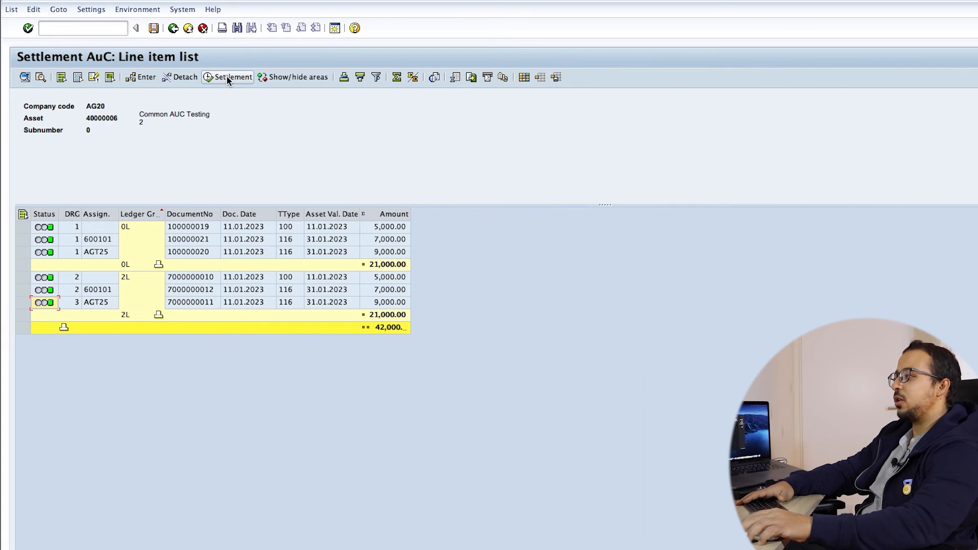
Step: Leave the line item distribution and open the AuC settlement transaction AIBU
left_click(173, 28)
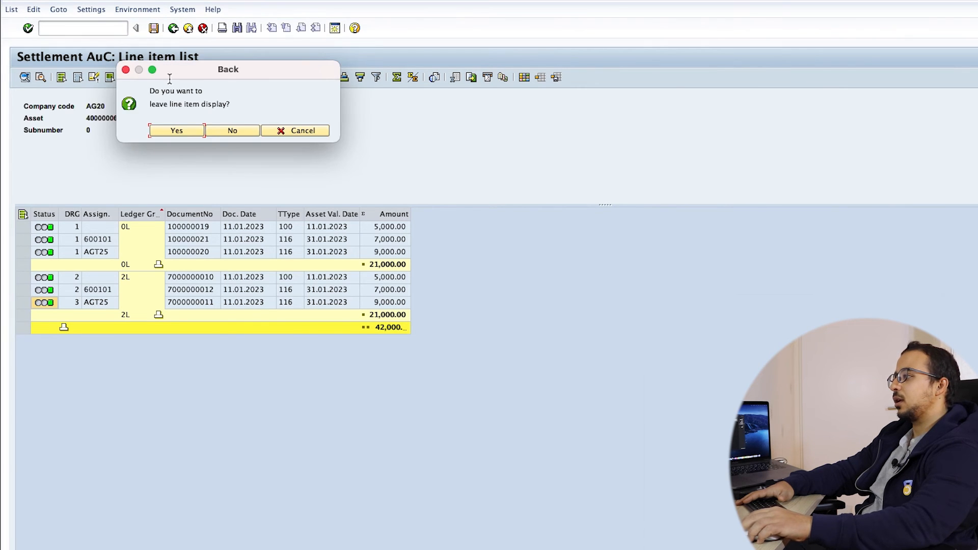
left_click(181, 133)
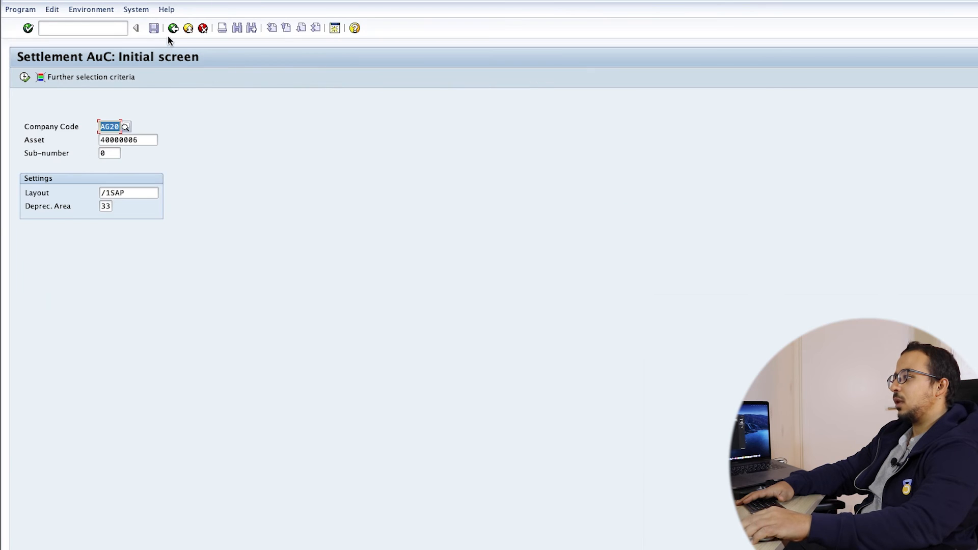
left_click(173, 28)
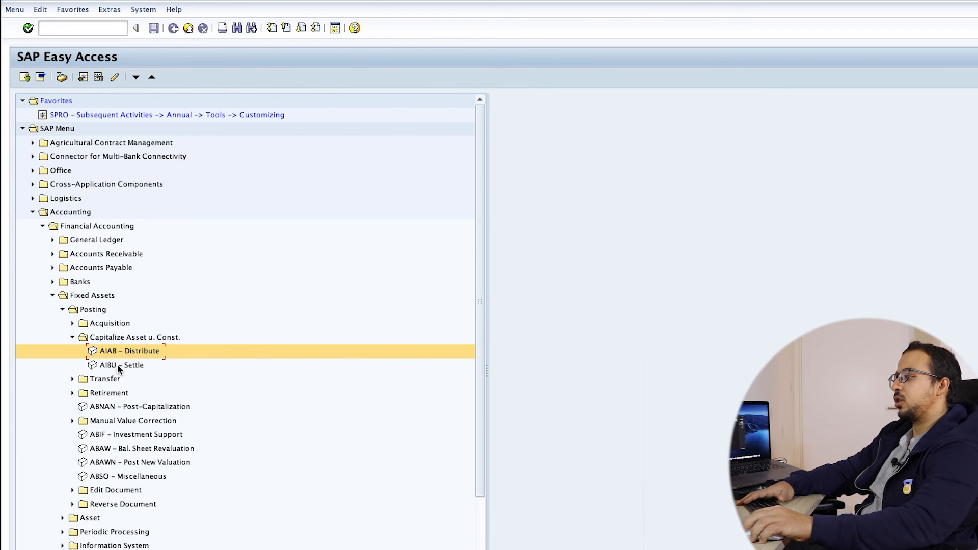
double_click(121, 366)
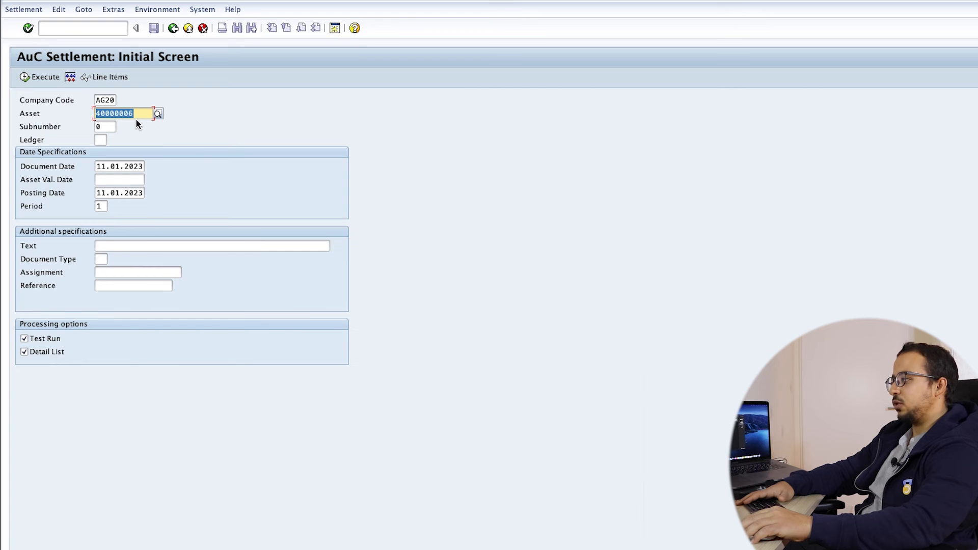
Step: Execute a settlement test run for asset 40000006 with posting date 31.01.2023 and check the amounts posted per receiver in ledger 0L
left_click(98, 194)
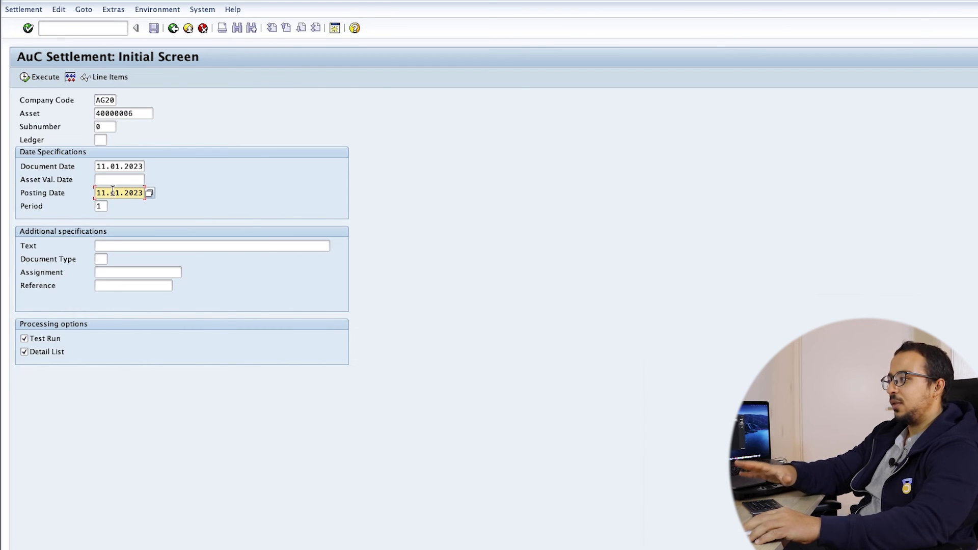
left_click(125, 181)
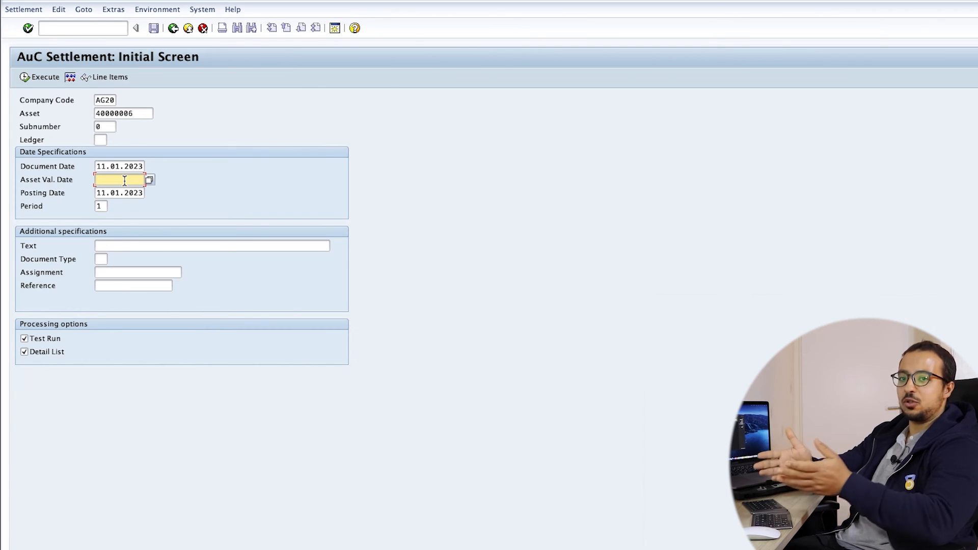
left_click(106, 193)
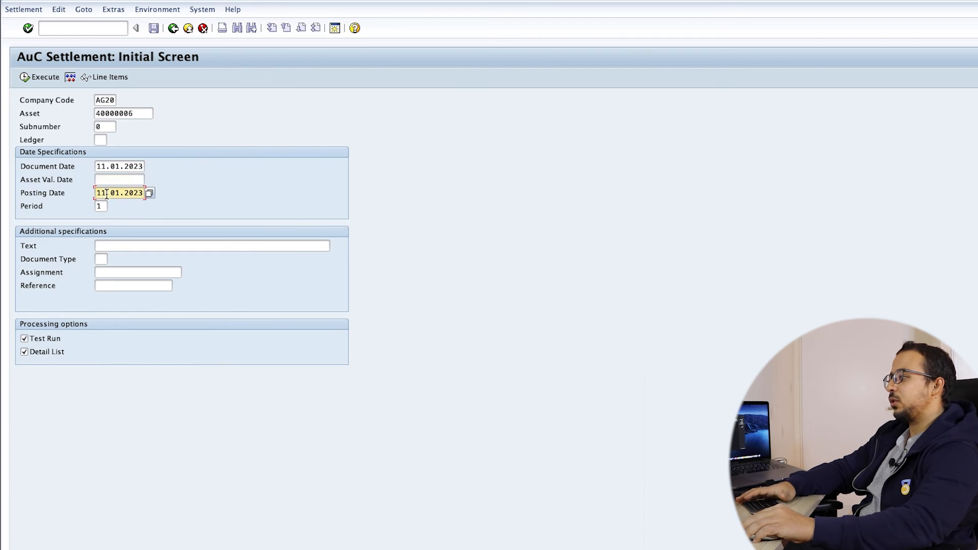
type("11")
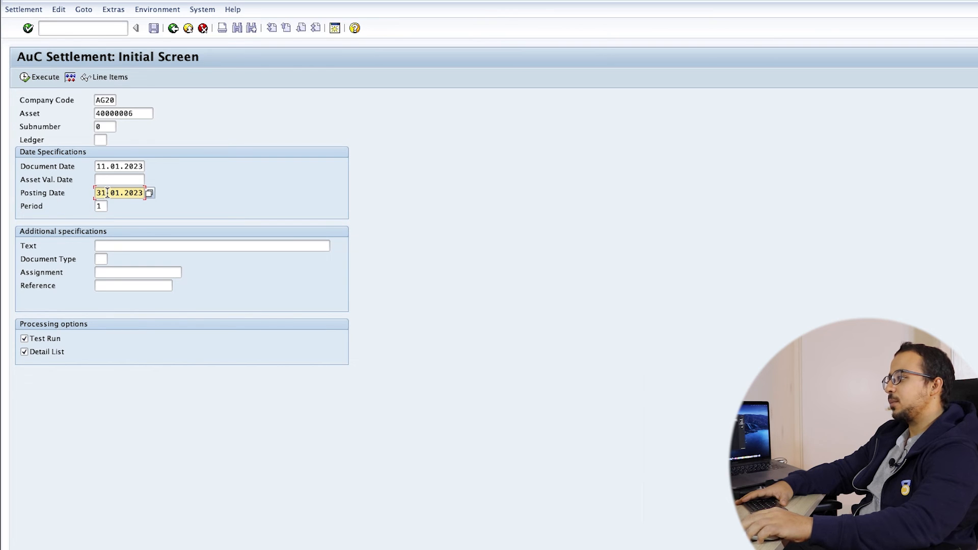
left_click(37, 77)
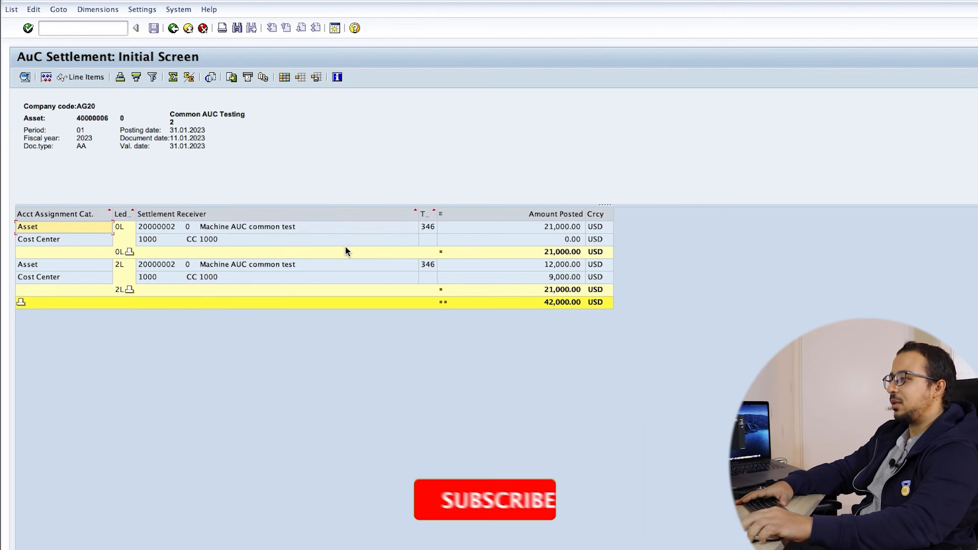
left_click(124, 229)
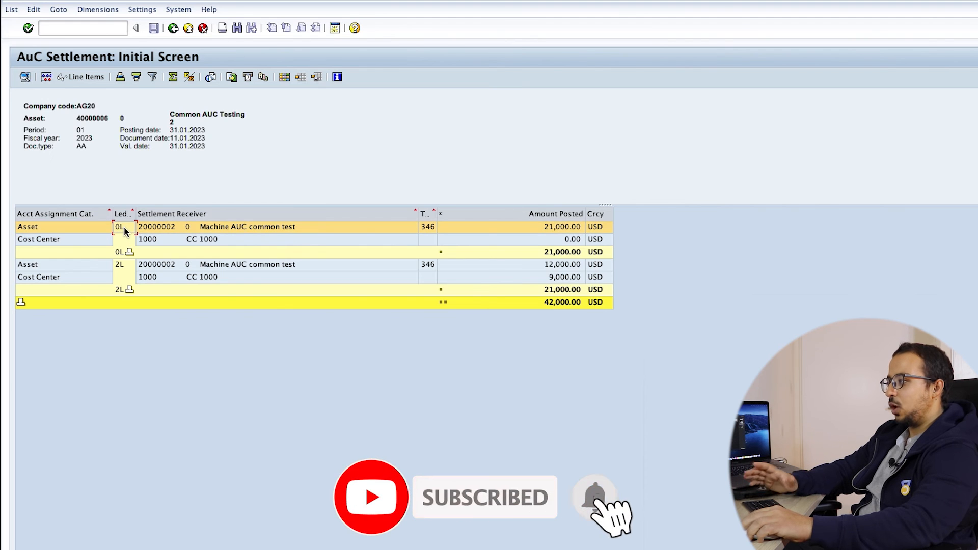
left_click(544, 230)
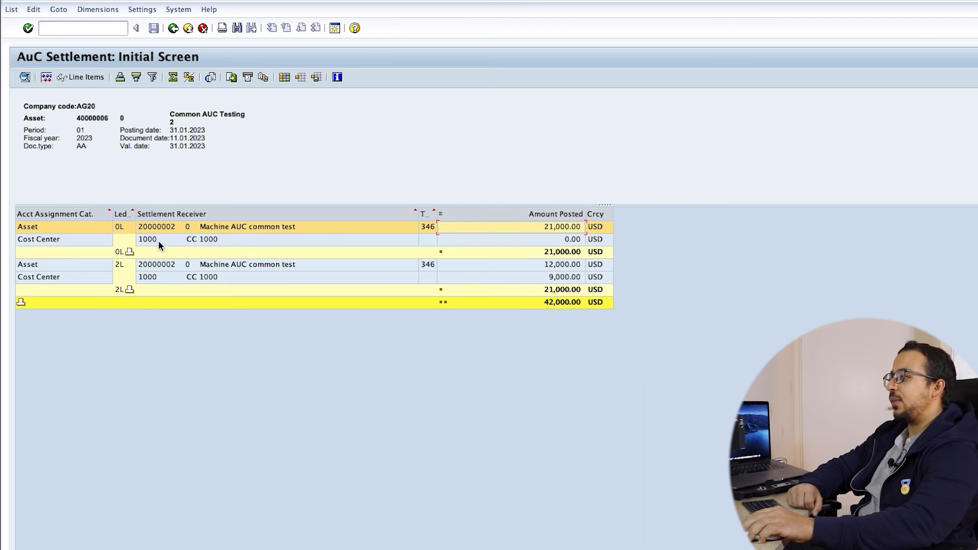
left_click(573, 240)
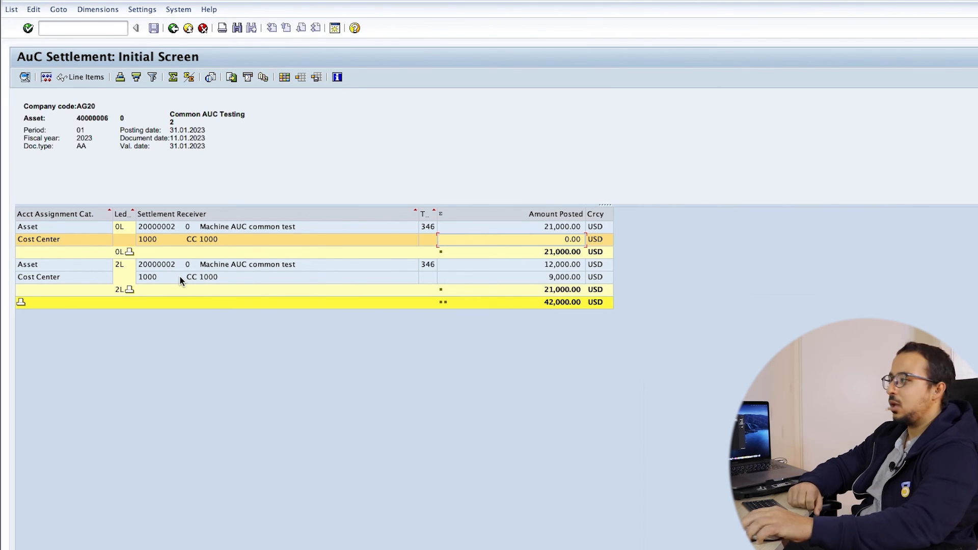
Step: Return to the settlement selection, turn off the test run and execute the settlement of asset 40000006 with posting date 11.01.2023
left_click(173, 29)
left_click(24, 339)
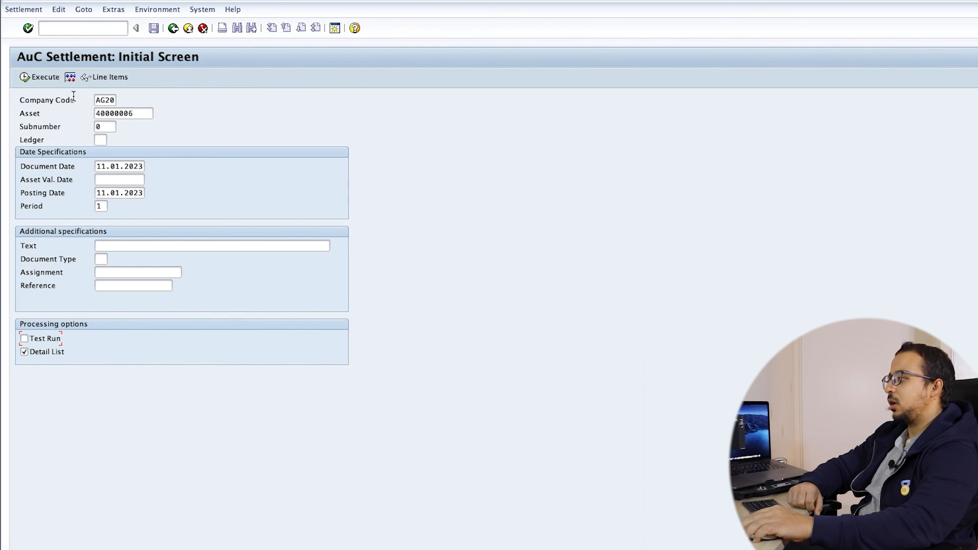
left_click(37, 83)
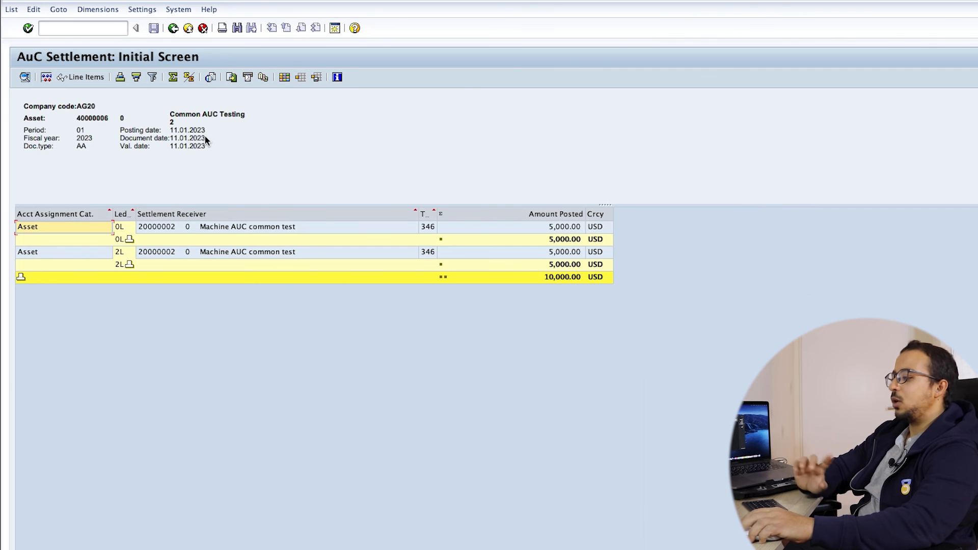
Step: Open transaction AS03 with /nas03 and display the asset values of asset 40000006 to check the settlement transactions
left_click(95, 27)
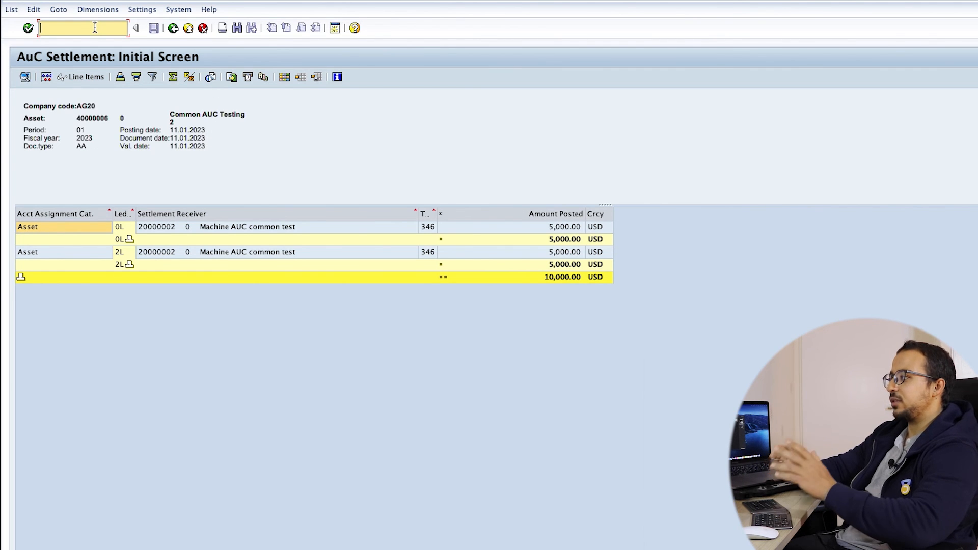
type("/")
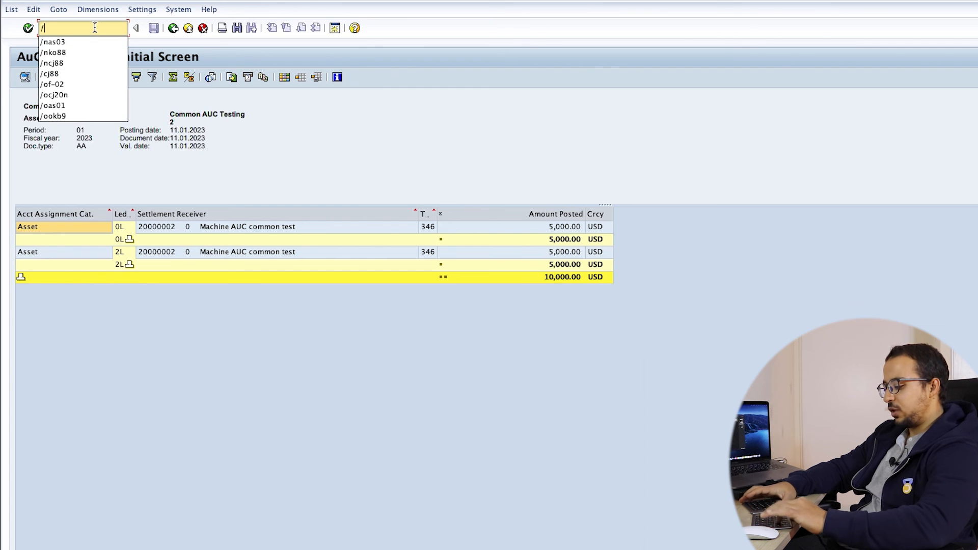
type("nas03")
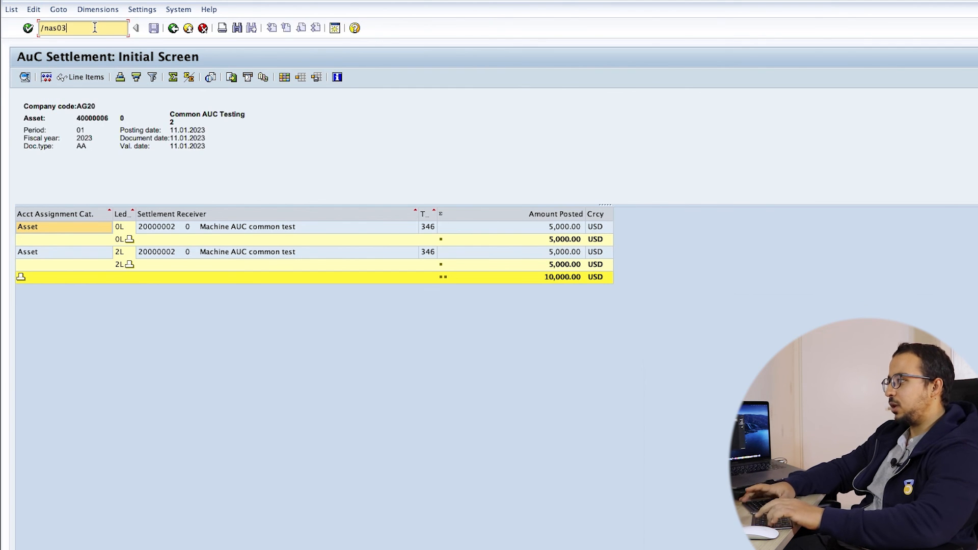
key("Return")
key("BackSpace")
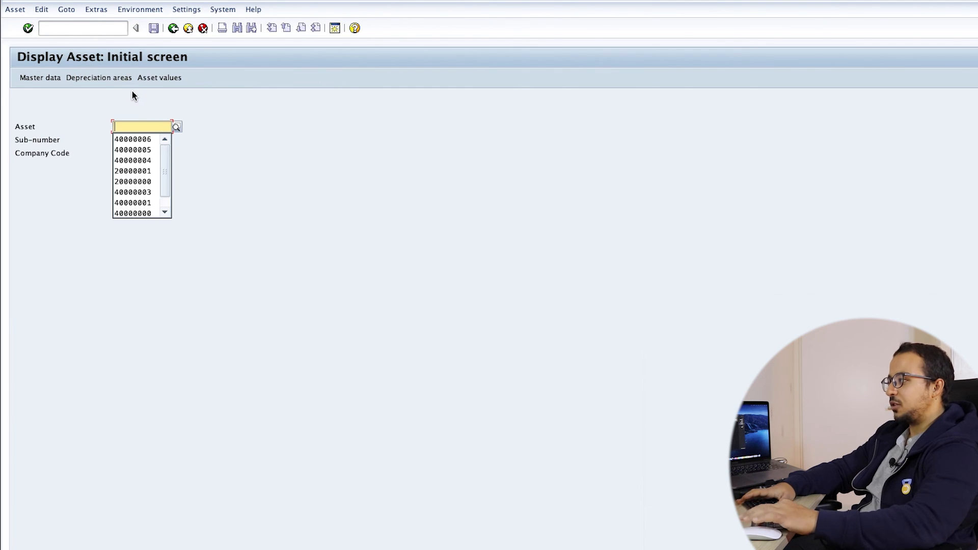
left_click(132, 139)
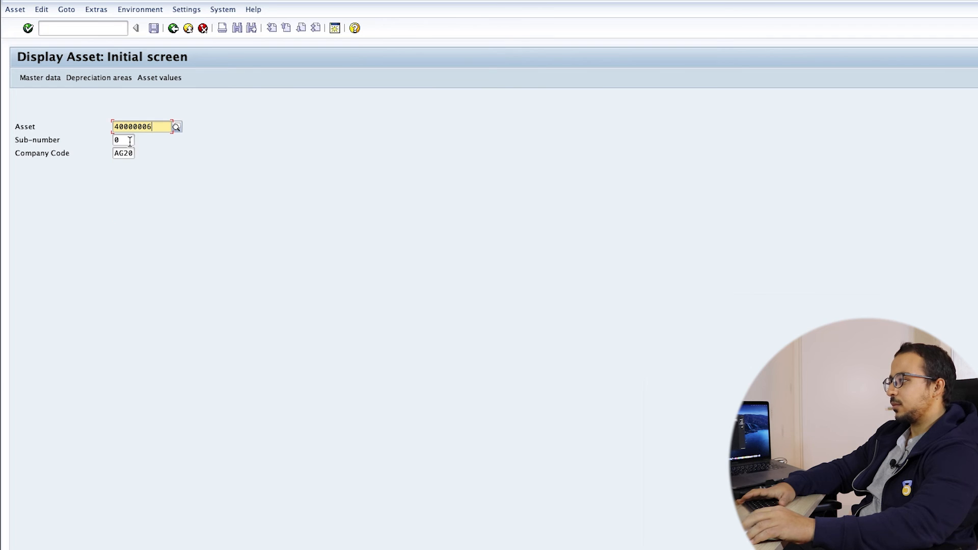
left_click(159, 78)
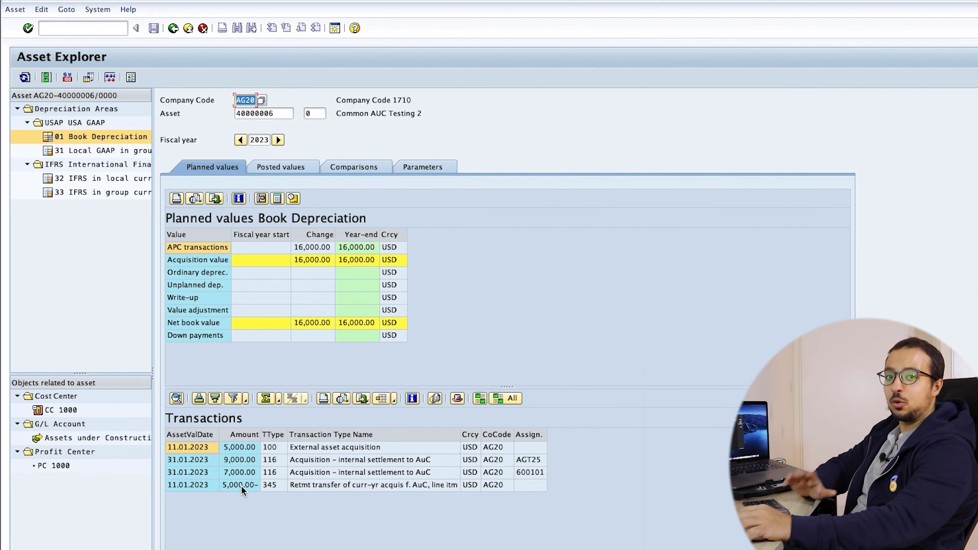
Step: Go back to the AuC settlement, test the remaining settlement of asset 40000006 with posting date 31.01.2023, and return to the selection
left_click(105, 29)
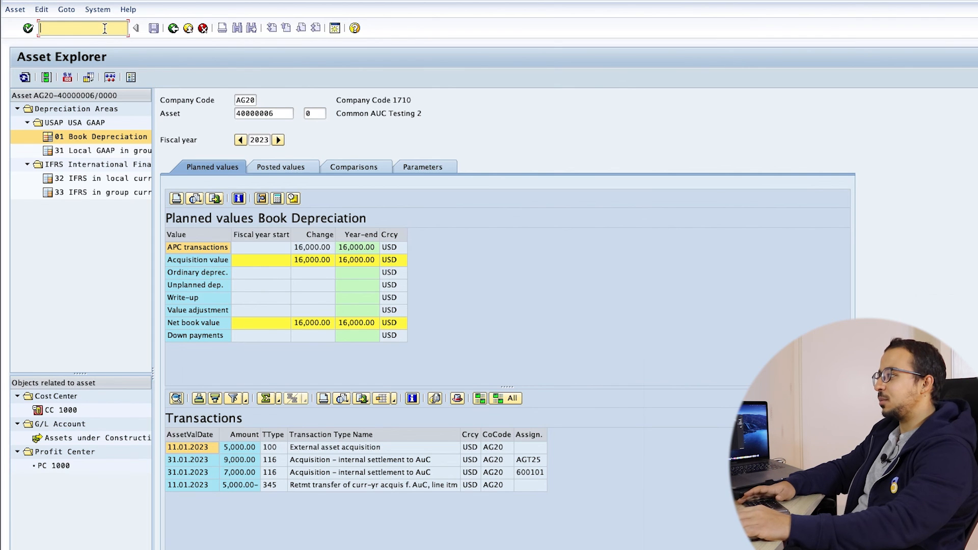
left_click(174, 28)
left_click(174, 28)
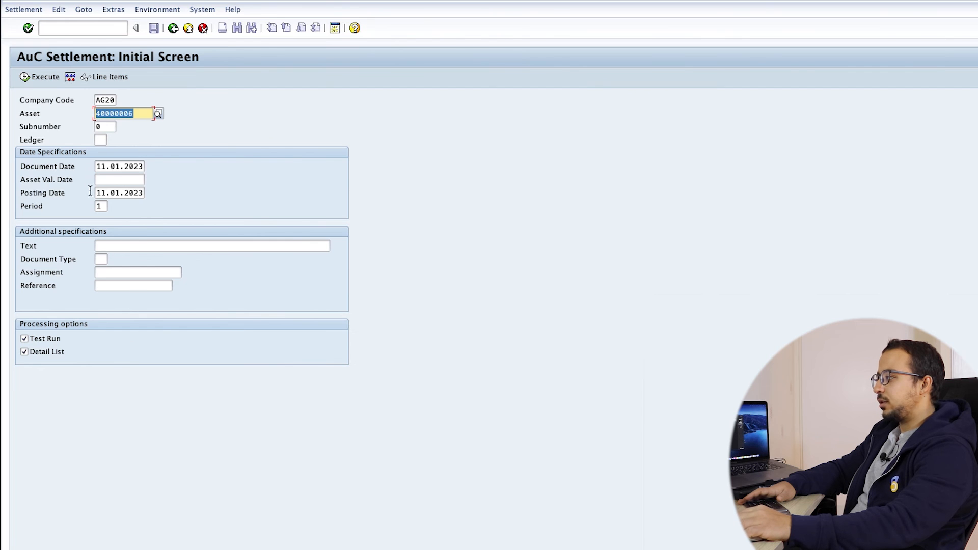
left_click_drag(95, 192, 159, 199)
key("BackSpace")
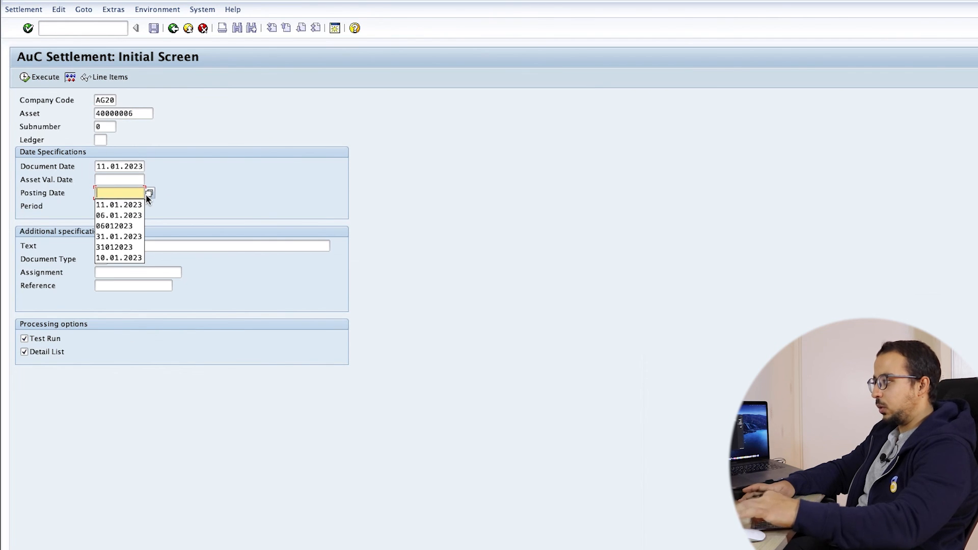
left_click(117, 249)
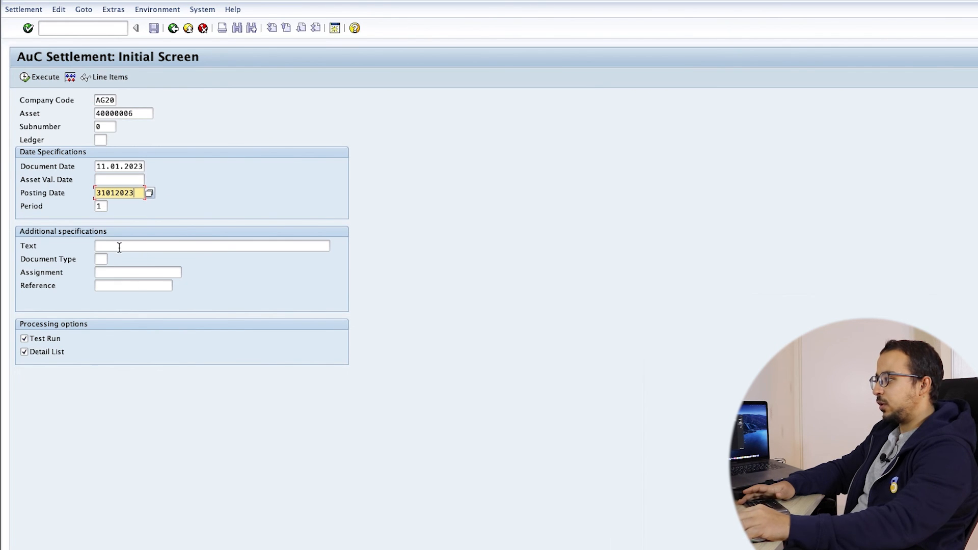
key("Return")
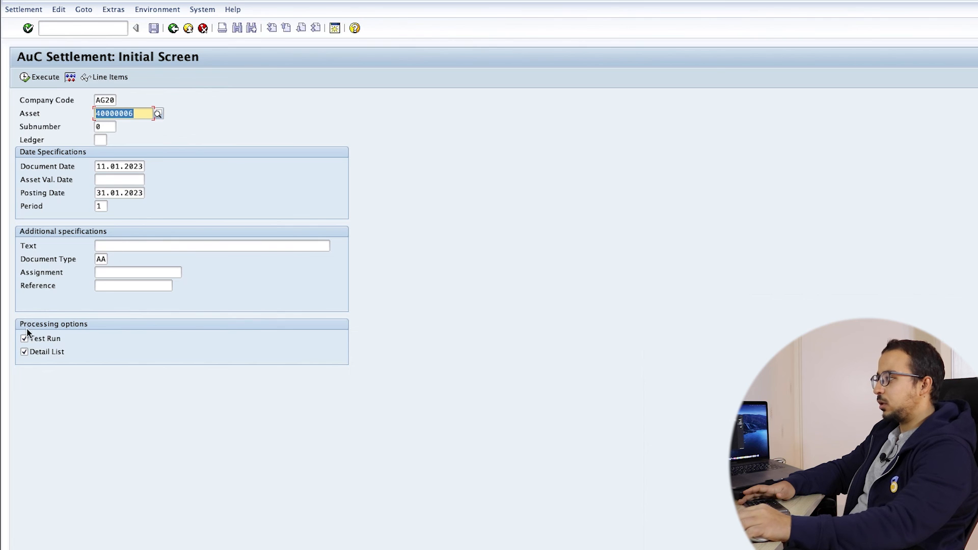
left_click(44, 82)
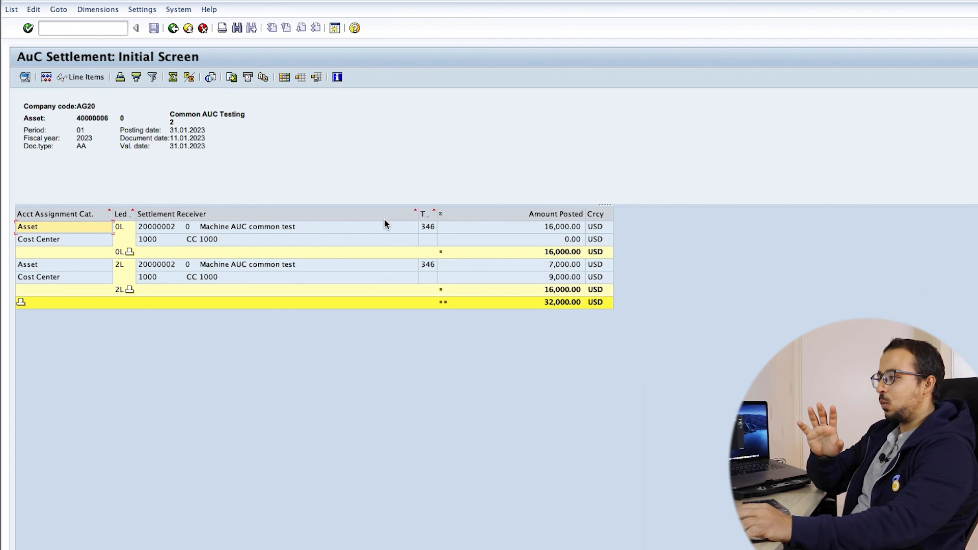
left_click(174, 29)
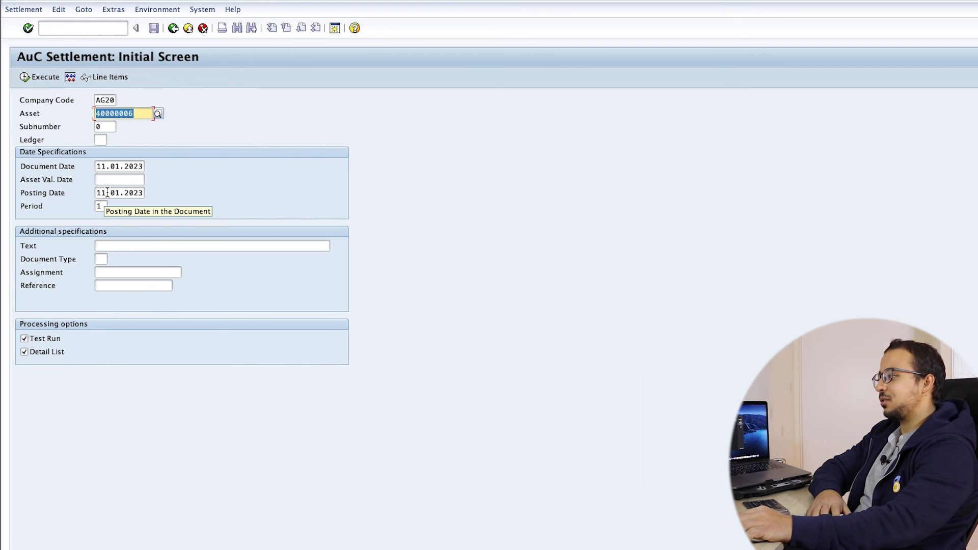
Step: Set the posting date to 31.01.2023, turn off the test run and execute the remaining settlement of asset 40000006
left_click_drag(105, 192, 77, 191)
type("31")
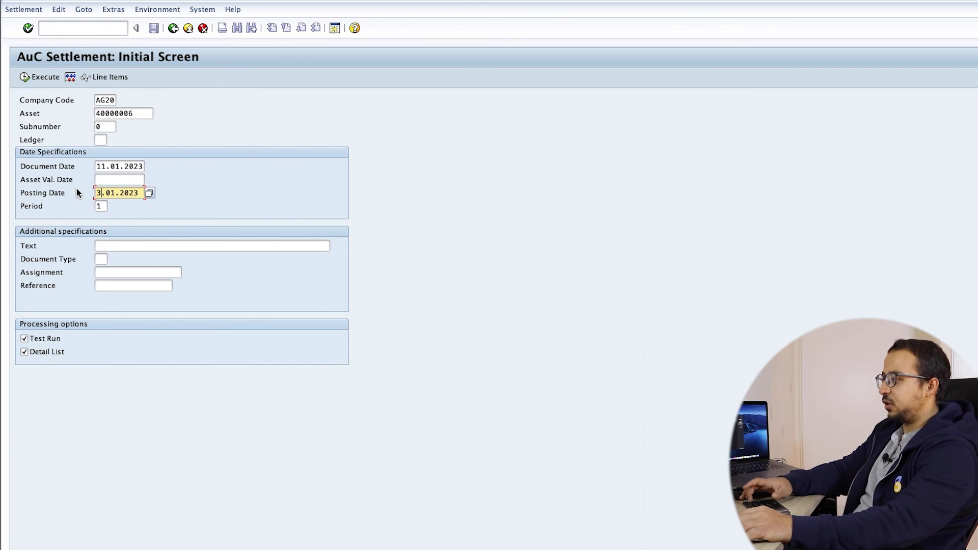
left_click(44, 334)
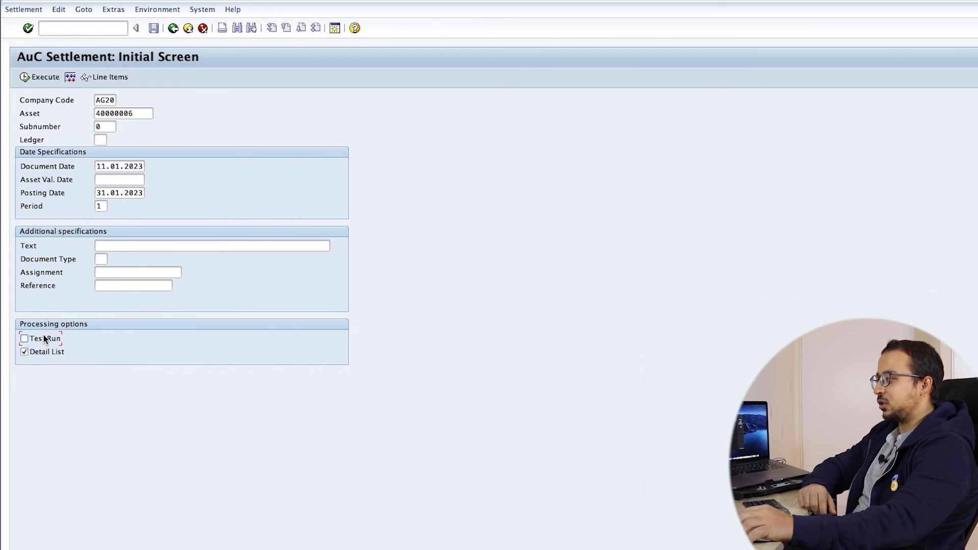
left_click(46, 79)
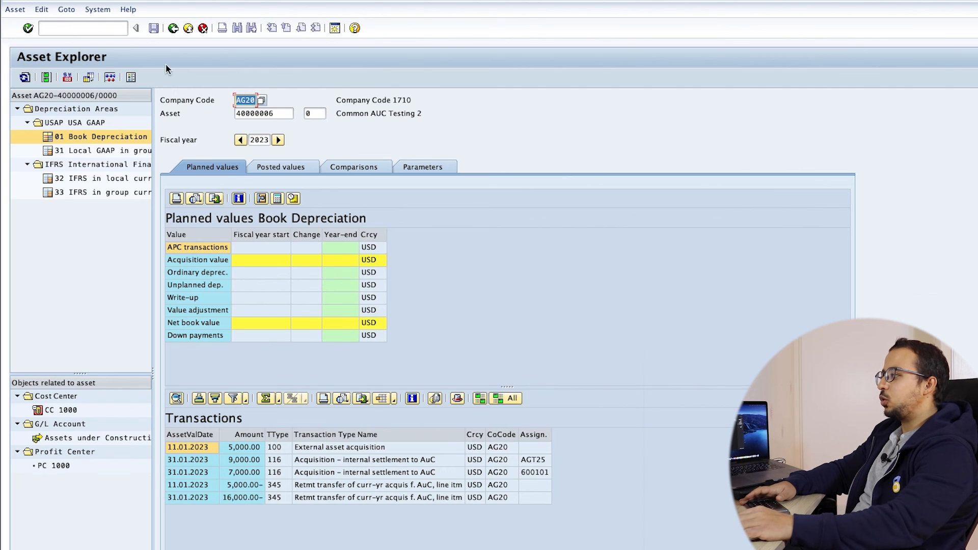
Step: Display asset 20000002 in the Asset Explorer and check its planned values and transactions for book depreciation and area 32 IFRS in local currency
left_click(97, 31)
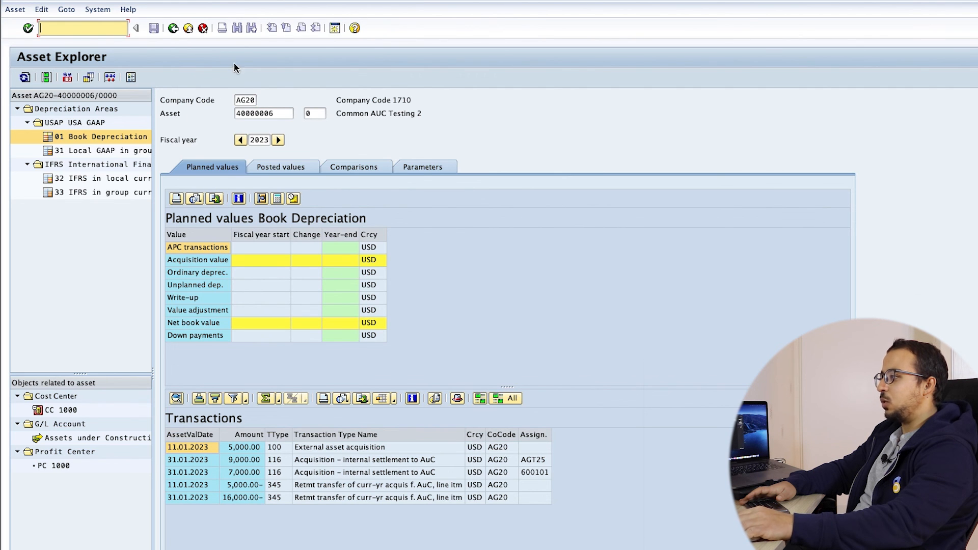
double_click(272, 113)
key("BackSpace")
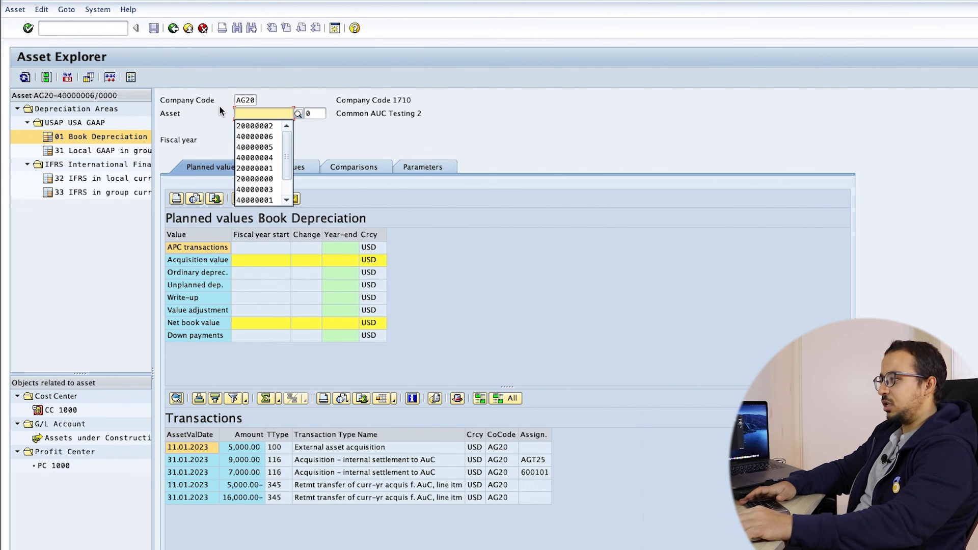
left_click(246, 125)
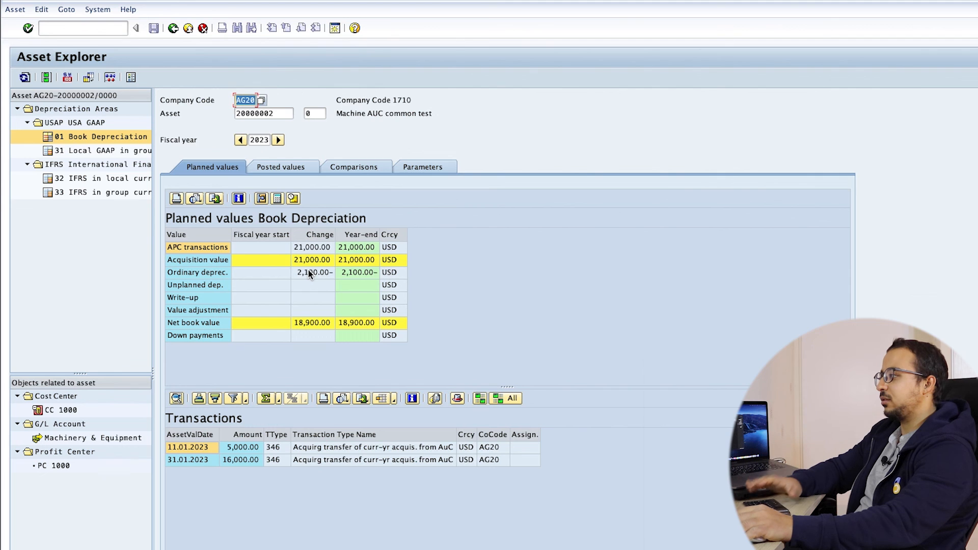
left_click_drag(153, 242, 207, 243)
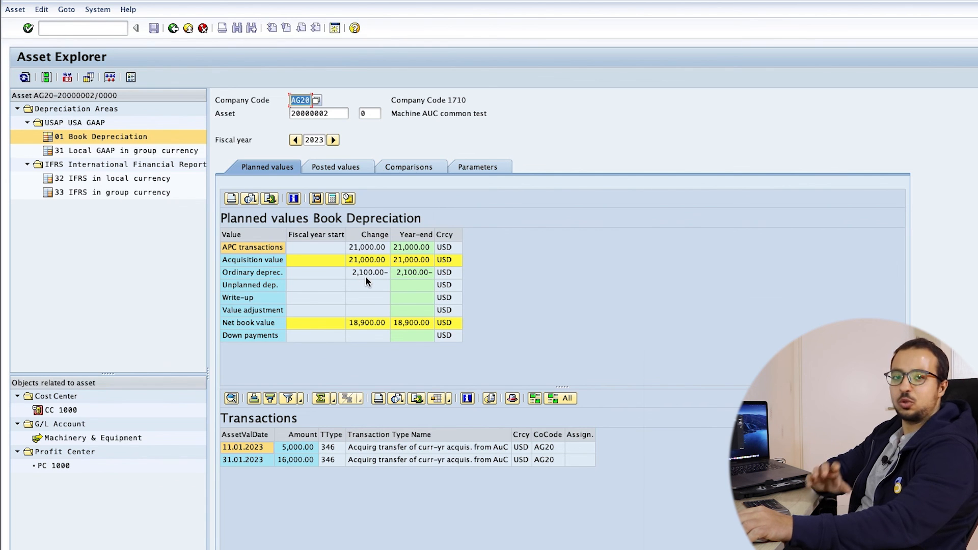
left_click(77, 179)
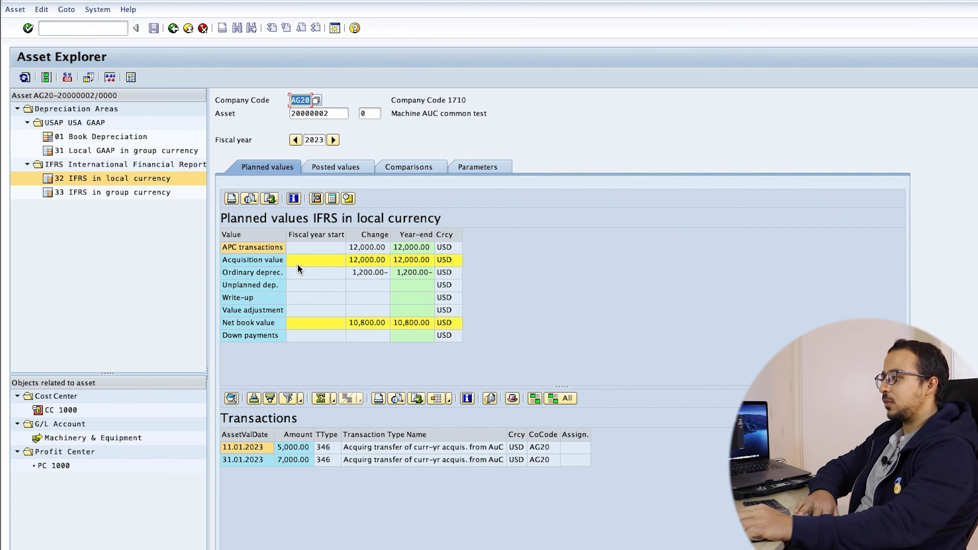